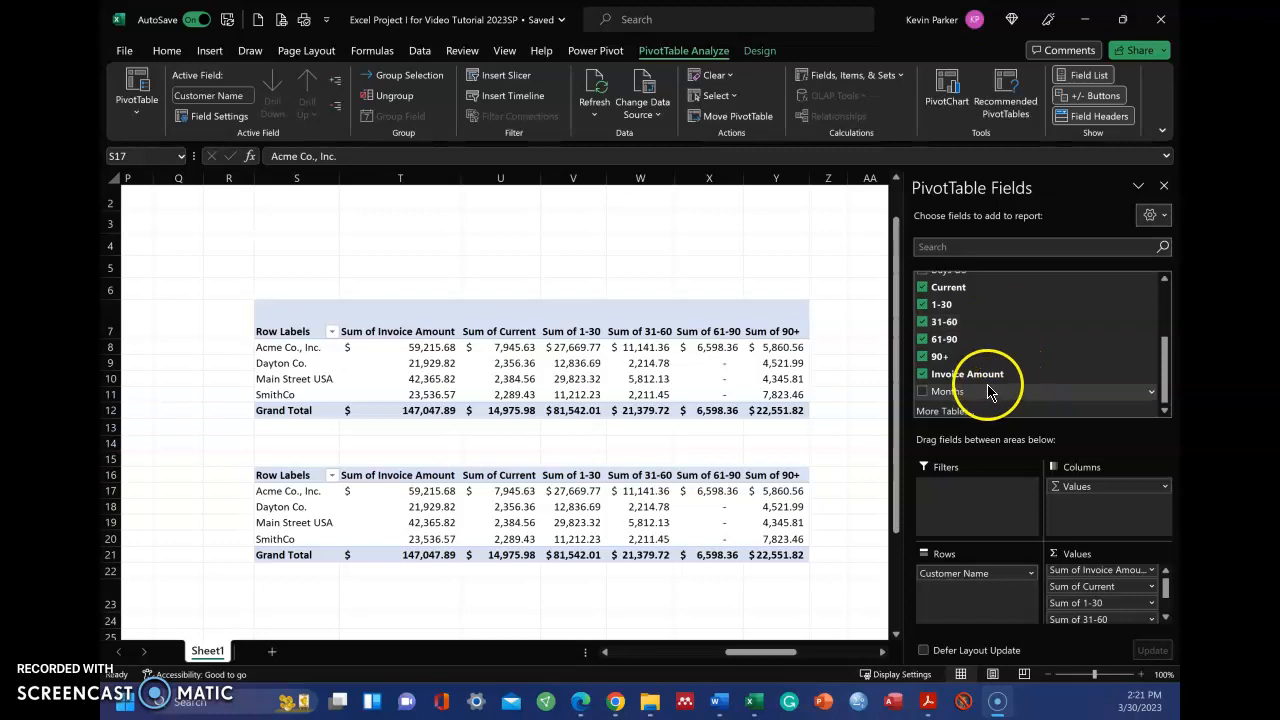
# Examine the pivot table's field setup and the source invoice table that feeds it
pyautogui.scroll(-4, 980, 398)
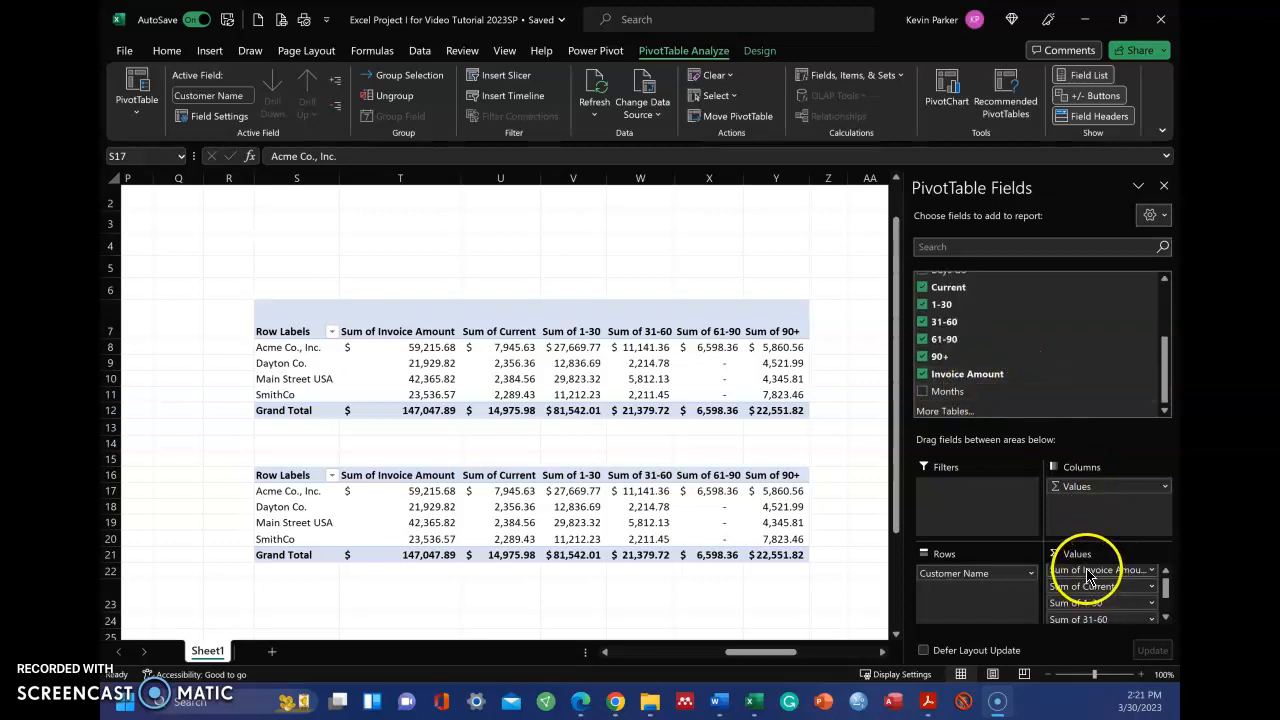
pyautogui.scroll(-1, 1084, 394)
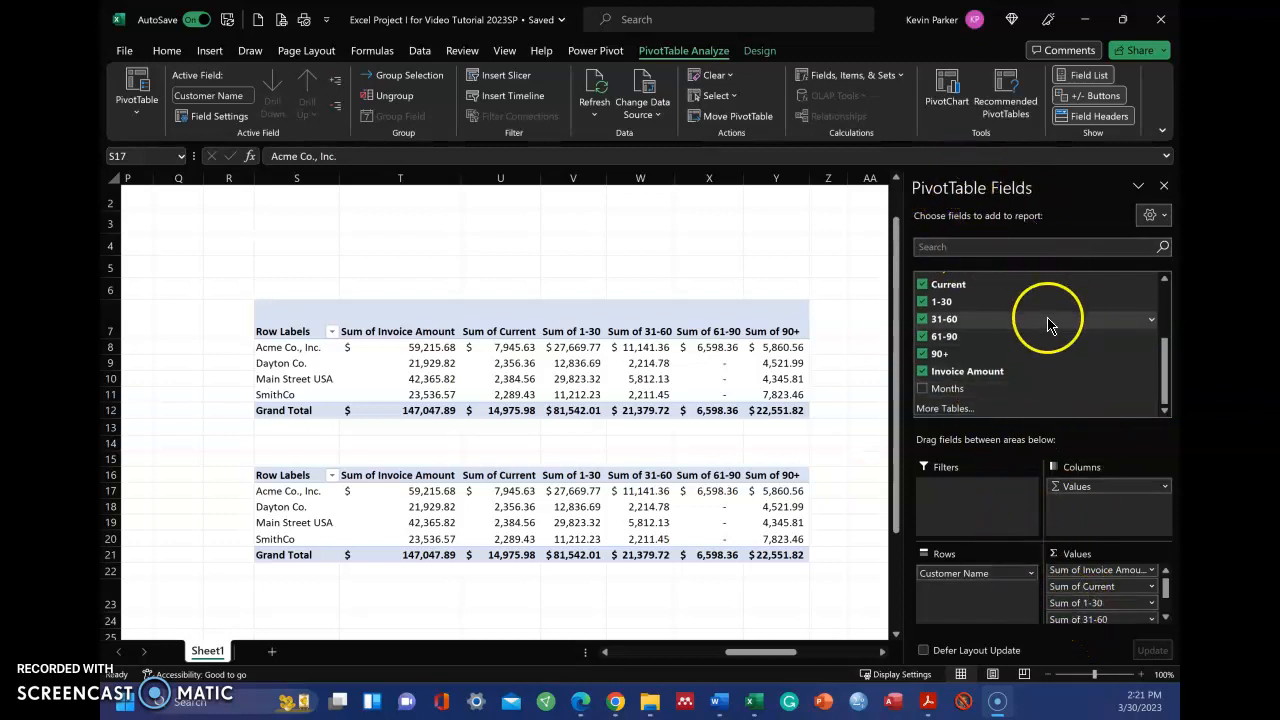
pyautogui.scroll(2, 1051, 323)
pyautogui.scroll(-2, 1062, 331)
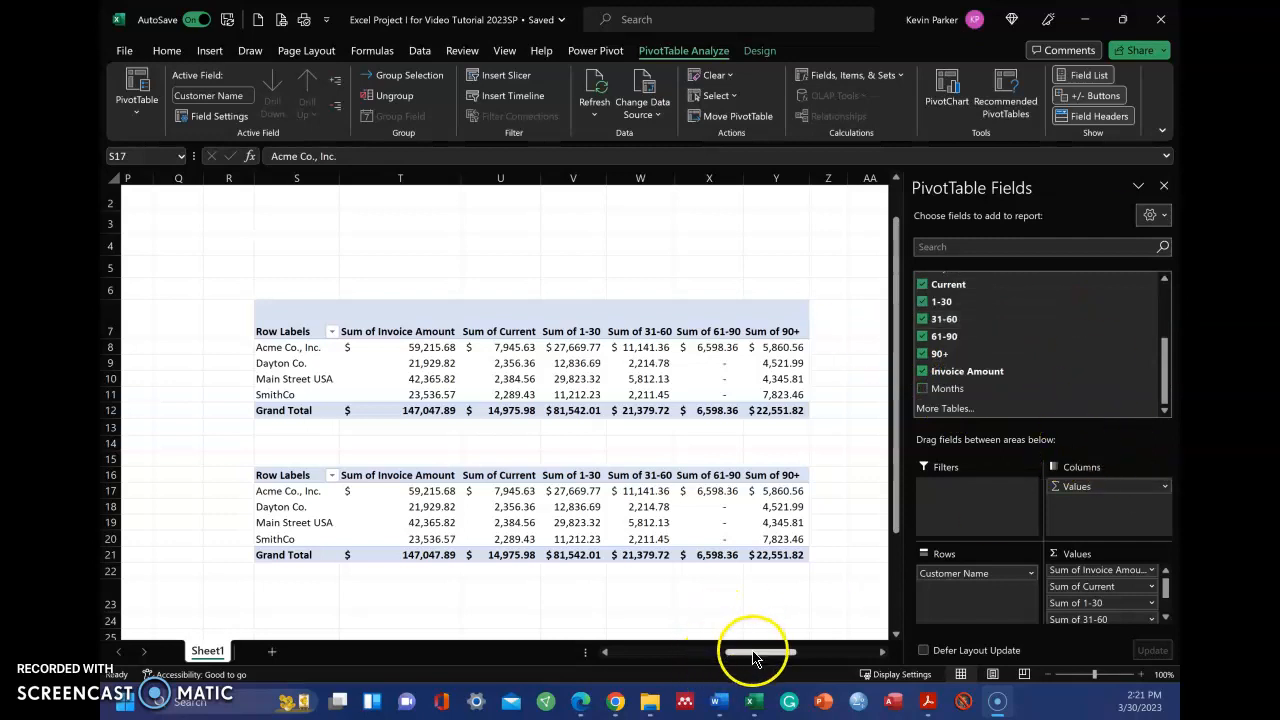
pyautogui.moveTo(755, 658); pyautogui.dragTo(667, 660)
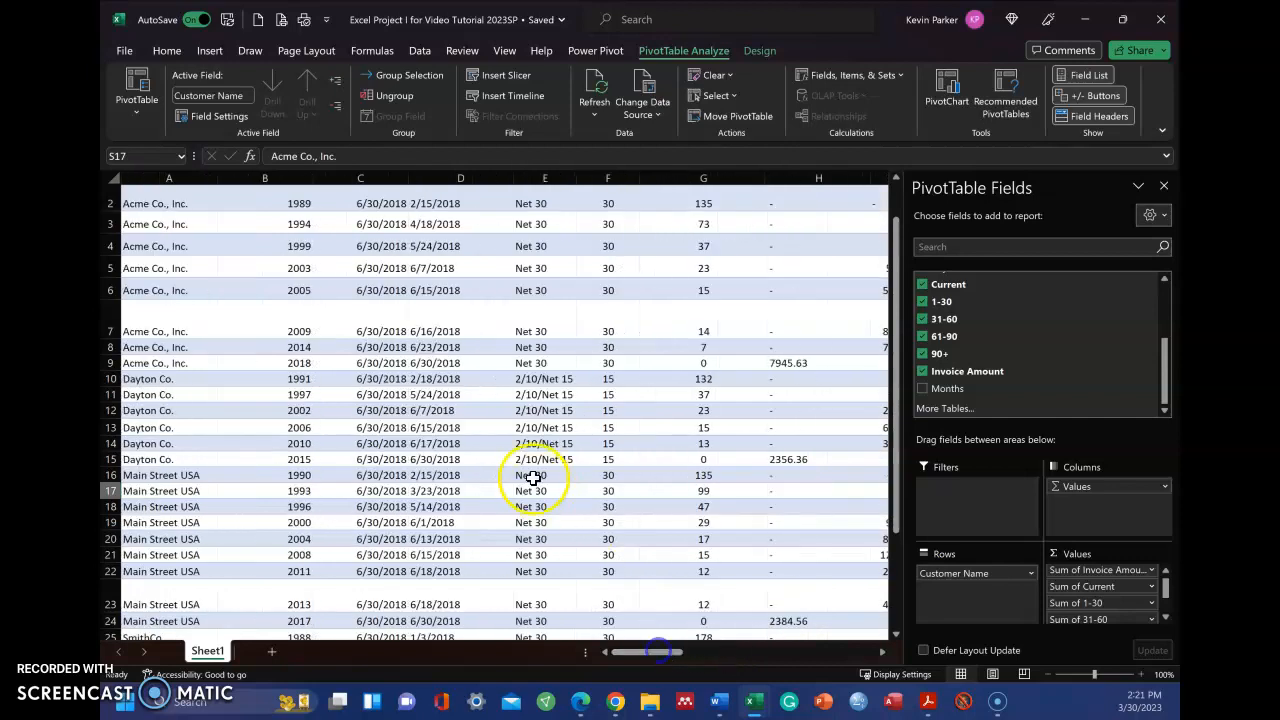
pyautogui.scroll(1, 537, 466)
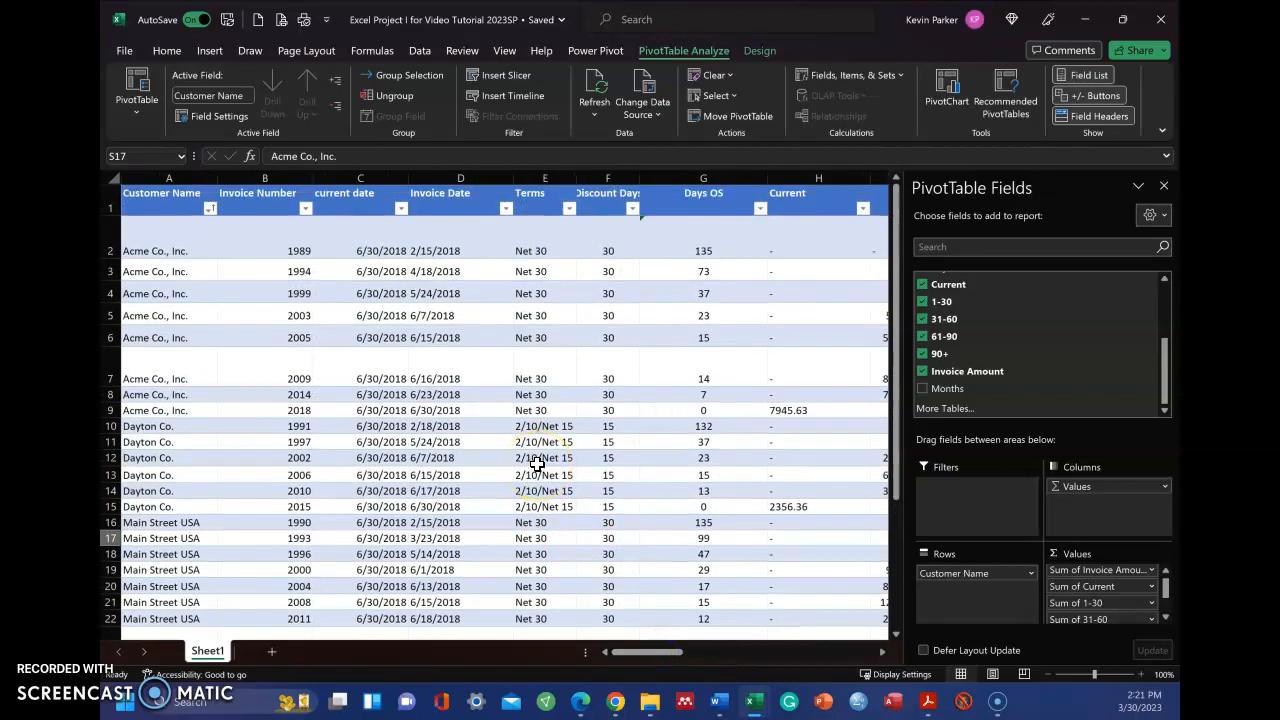
pyautogui.moveTo(680, 658); pyautogui.dragTo(766, 668)
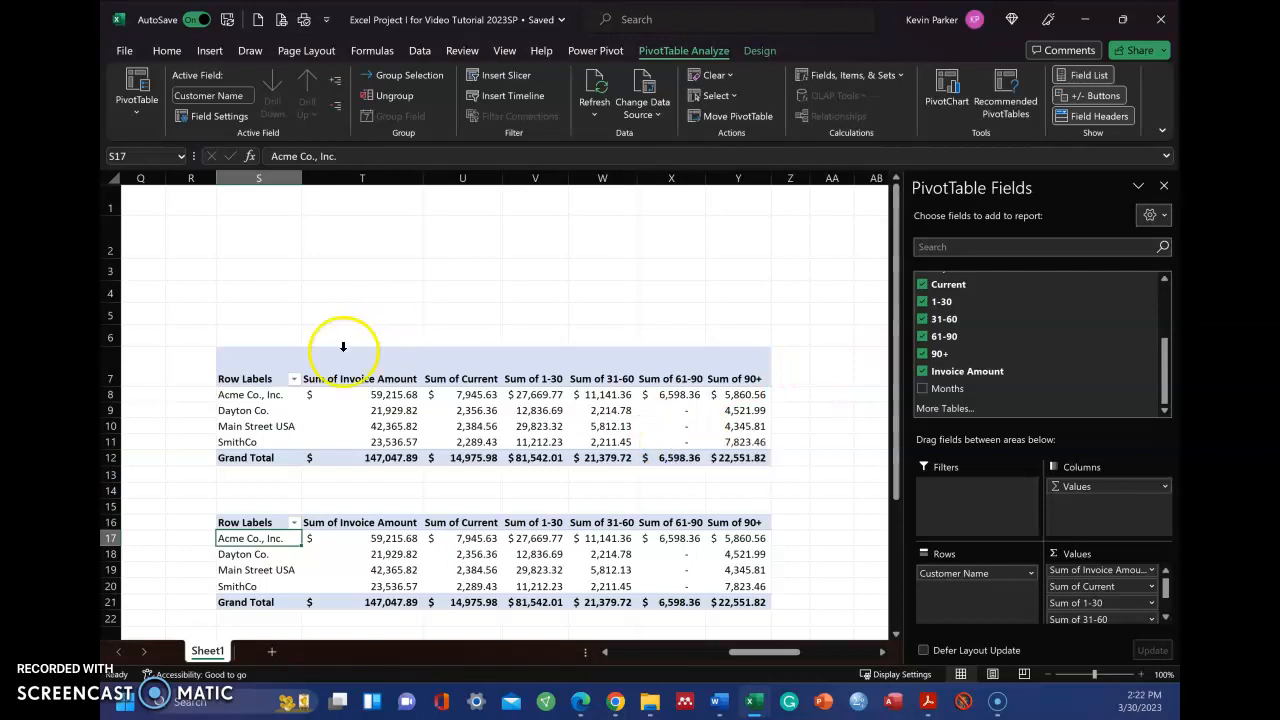
# Select the upper pivot table range S7:Y12 and look at where the aging report sits on the sheet
pyautogui.moveTo(243, 363); pyautogui.dragTo(743, 455)
pyautogui.moveTo(773, 653); pyautogui.dragTo(836, 657)
pyautogui.scroll(-1, 551, 531)
pyautogui.click(298, 524)
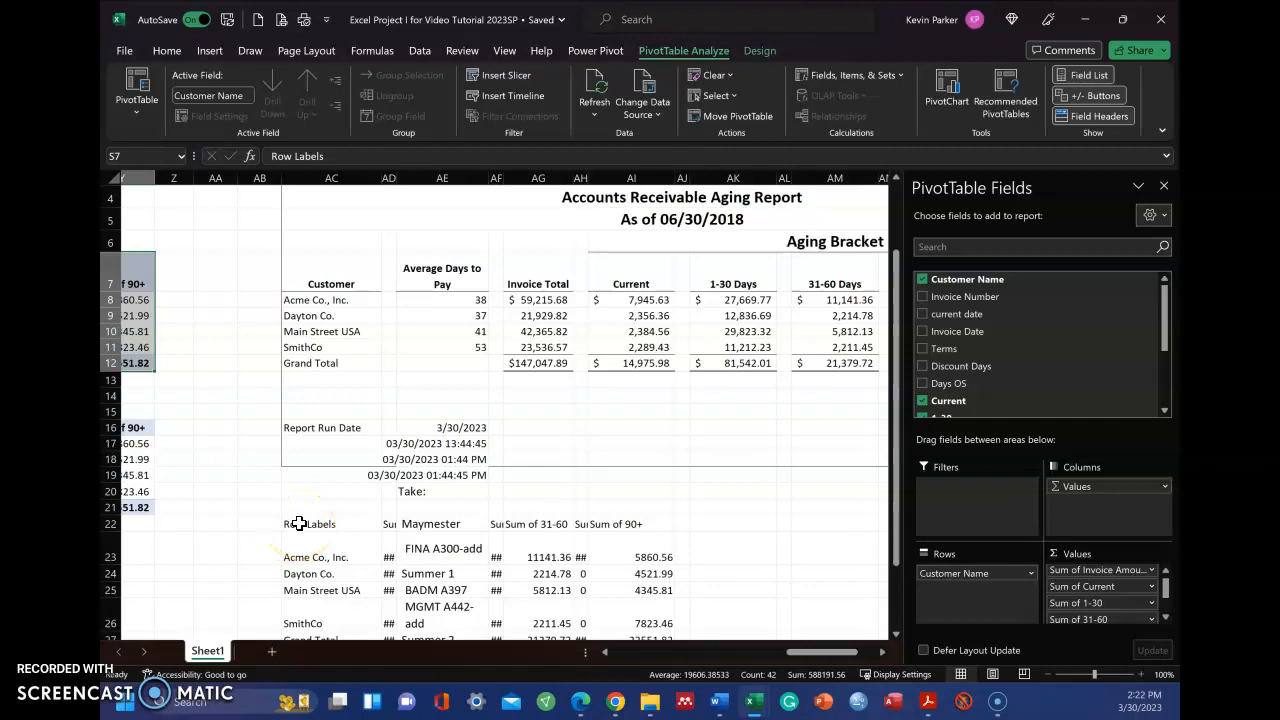
pyautogui.moveTo(845, 653); pyautogui.dragTo(752, 665)
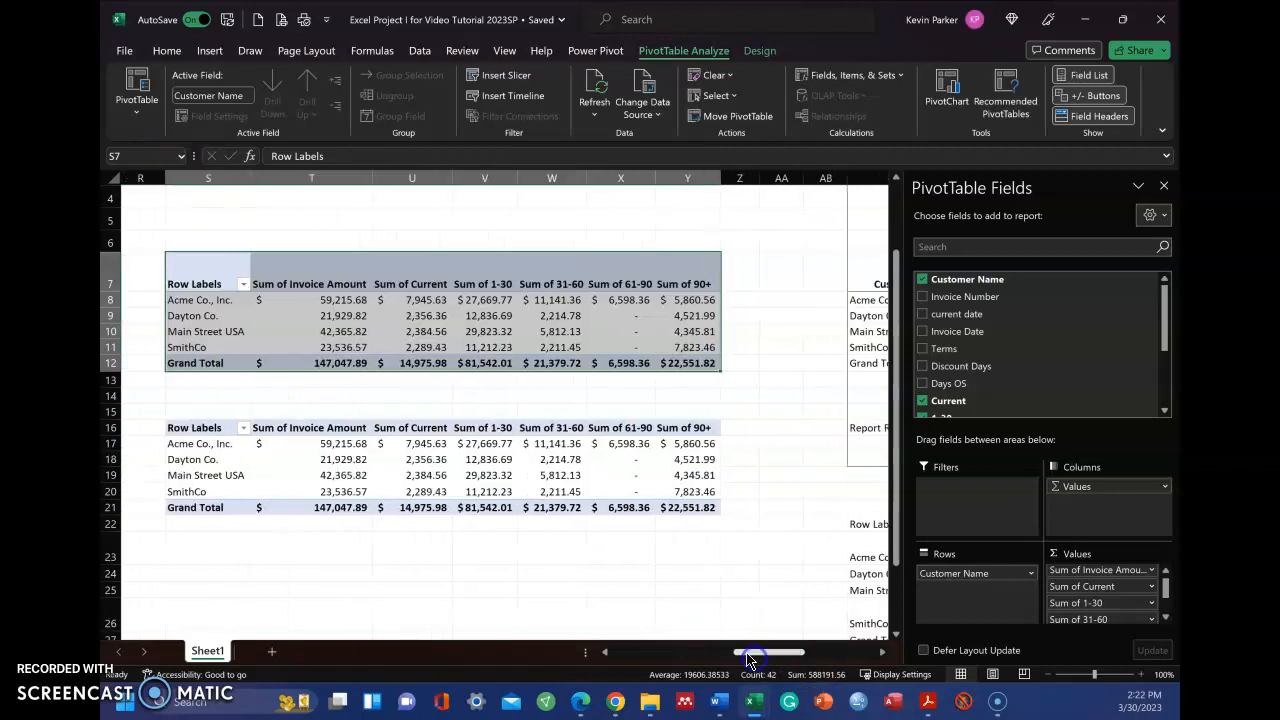
pyautogui.click(170, 51)
pyautogui.click(180, 120)
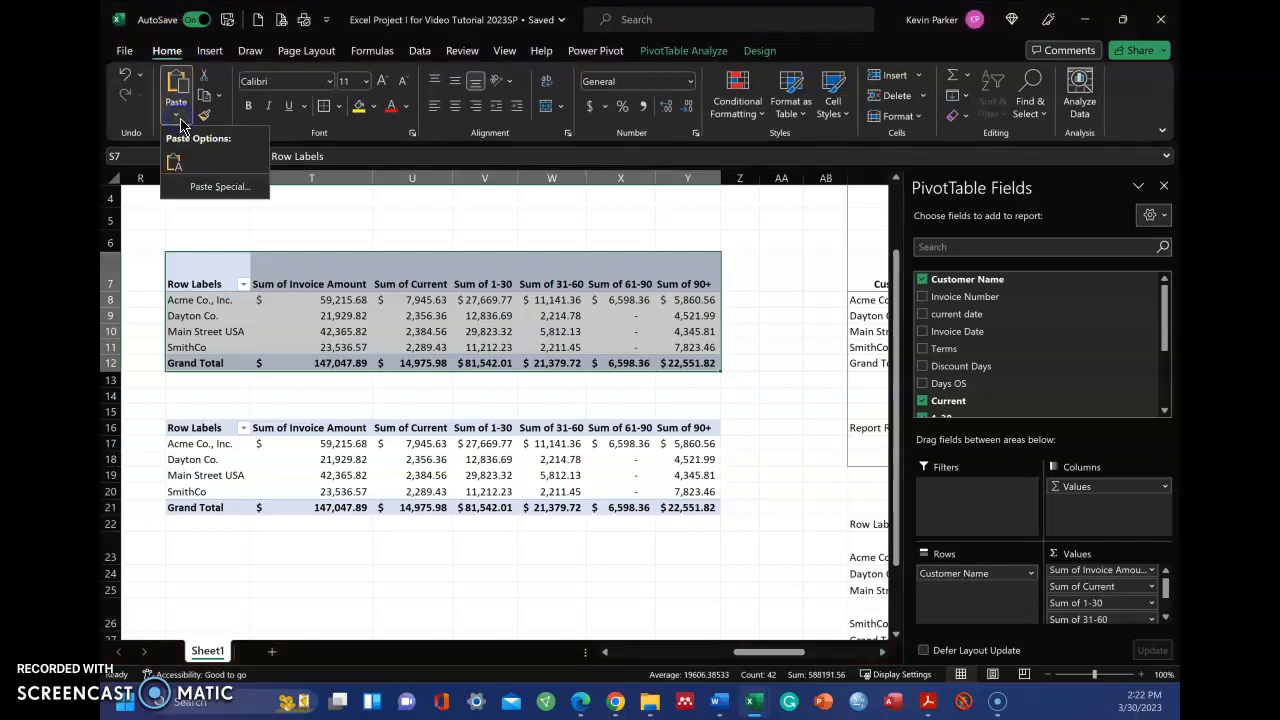
pyautogui.click(178, 118)
pyautogui.click(178, 118)
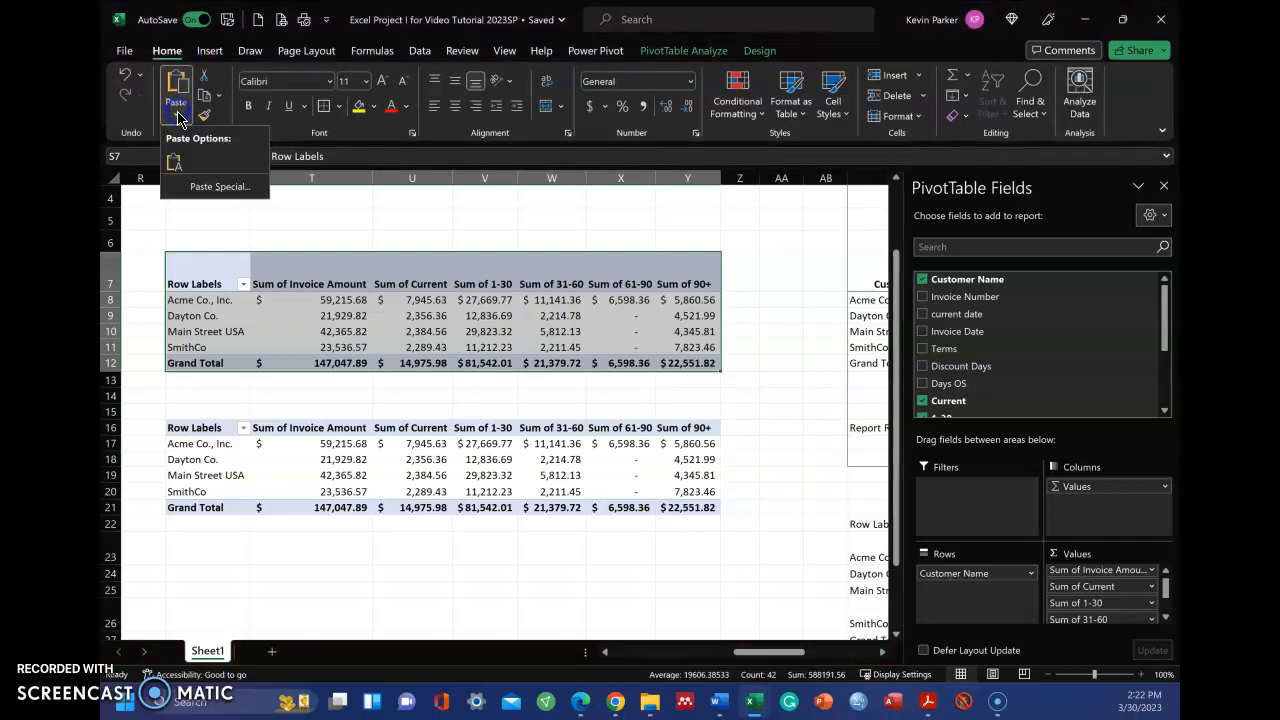
pyautogui.click(216, 190)
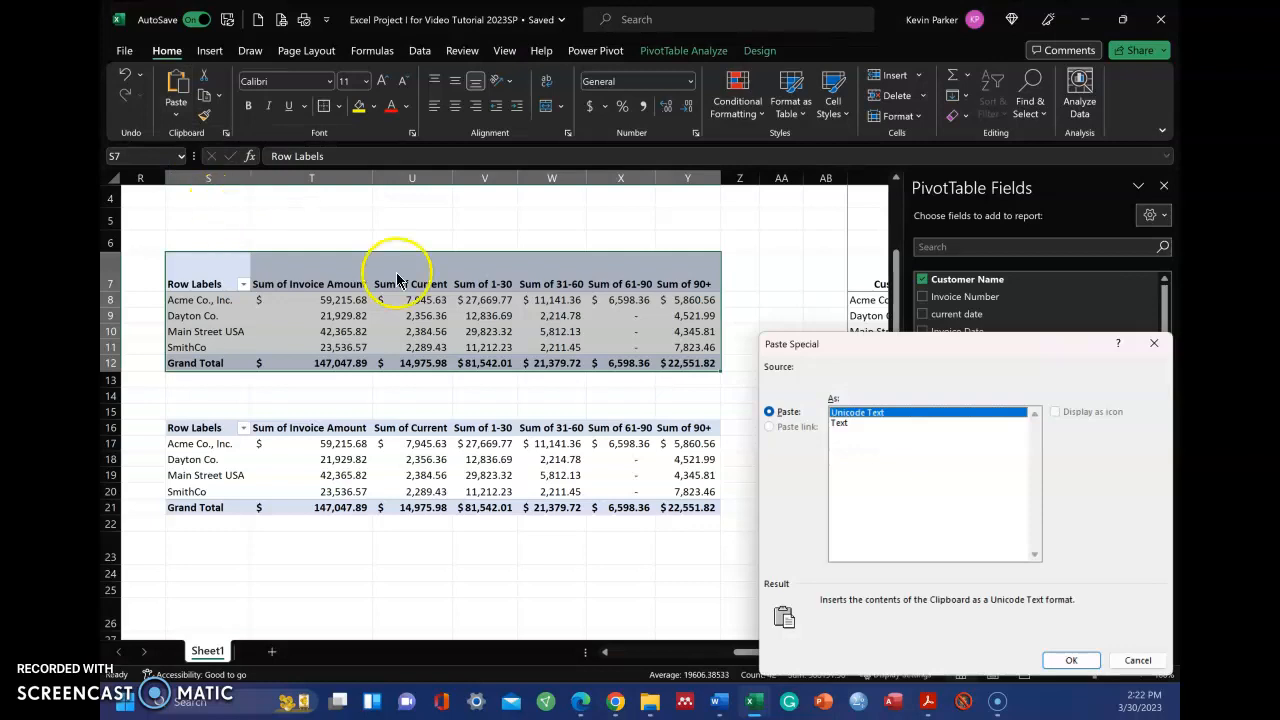
pyautogui.click(1138, 660)
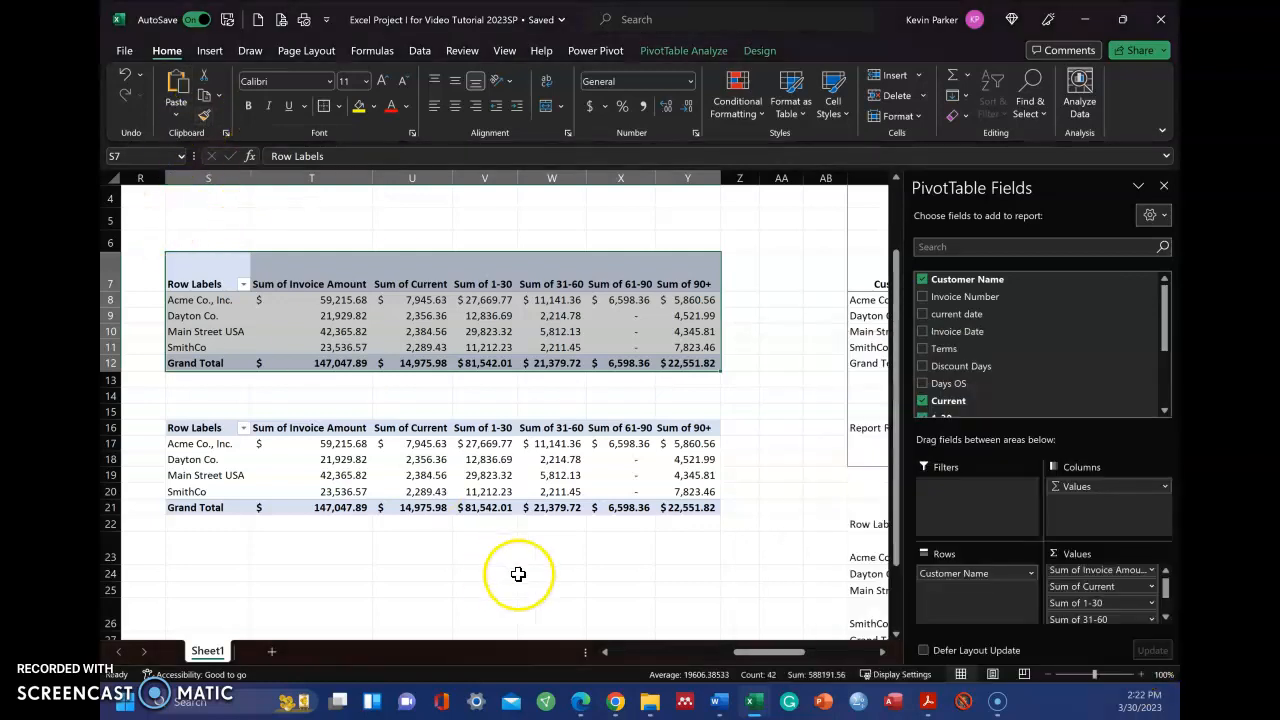
# Copy the upper pivot table range and review the paste options up to Values & Source Formatting
pyautogui.hotkey('ctrl', 'c')
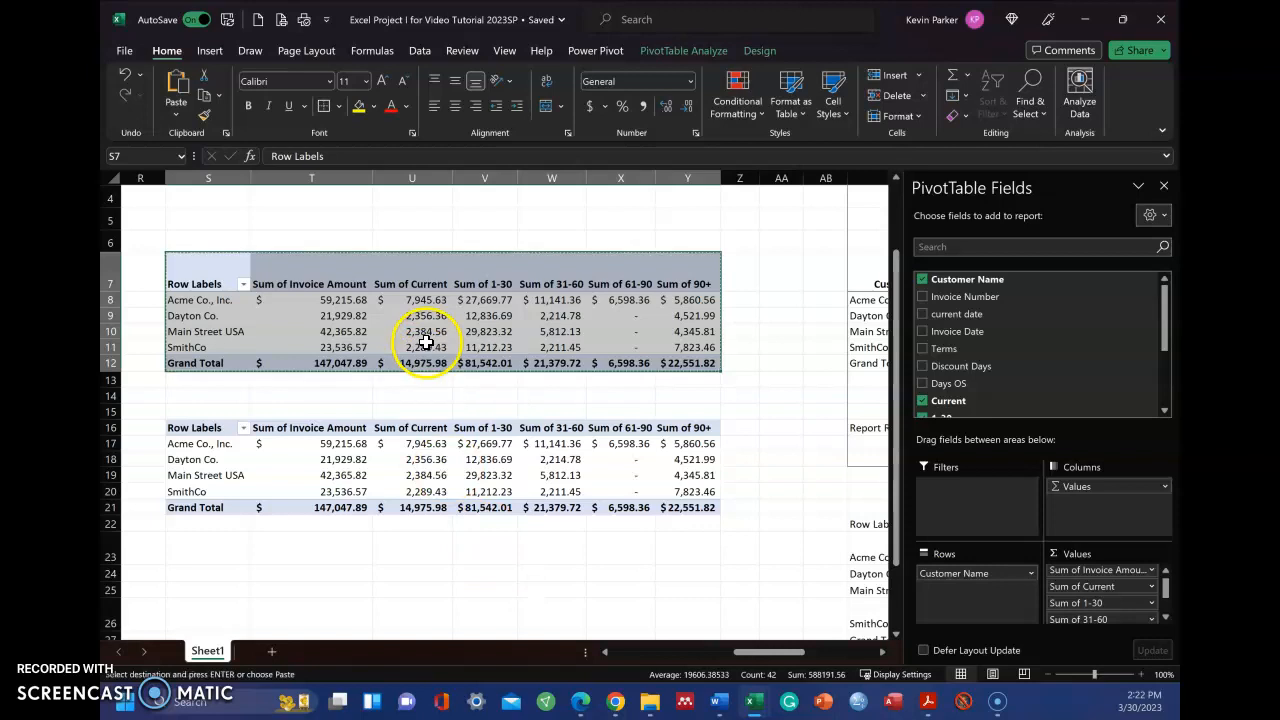
pyautogui.click(177, 116)
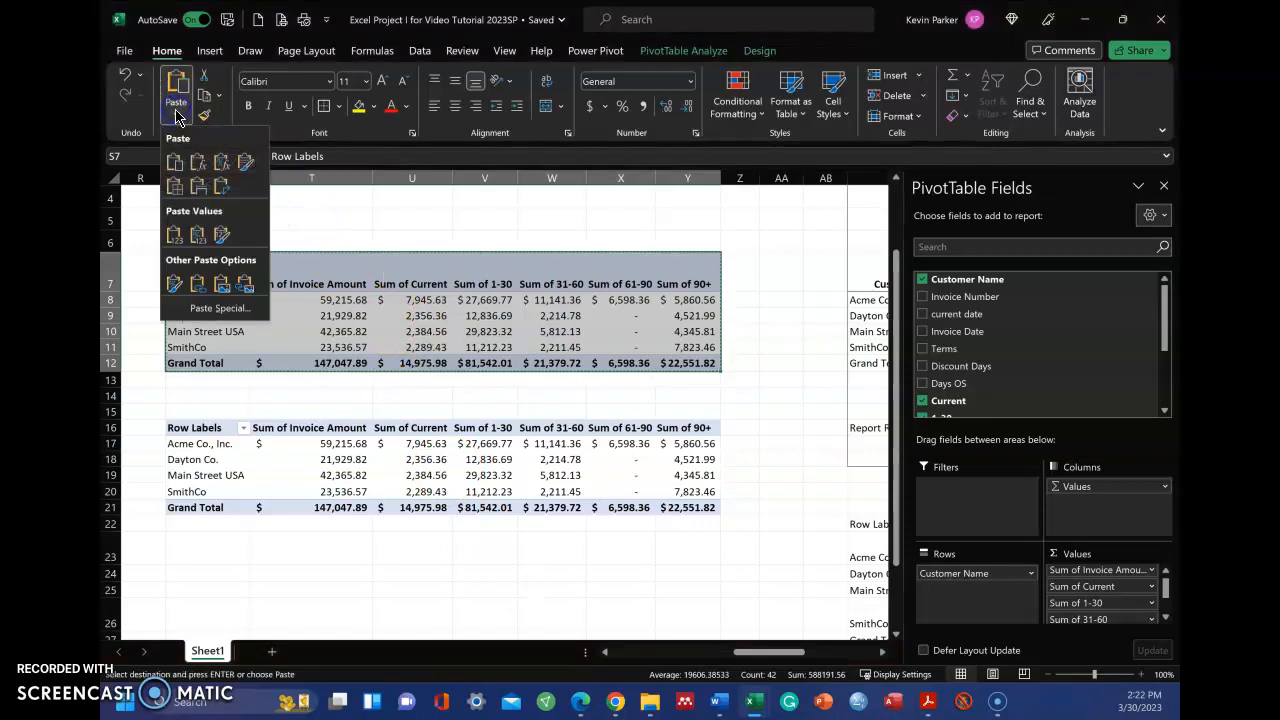
pyautogui.click(217, 237)
pyautogui.click(686, 525)
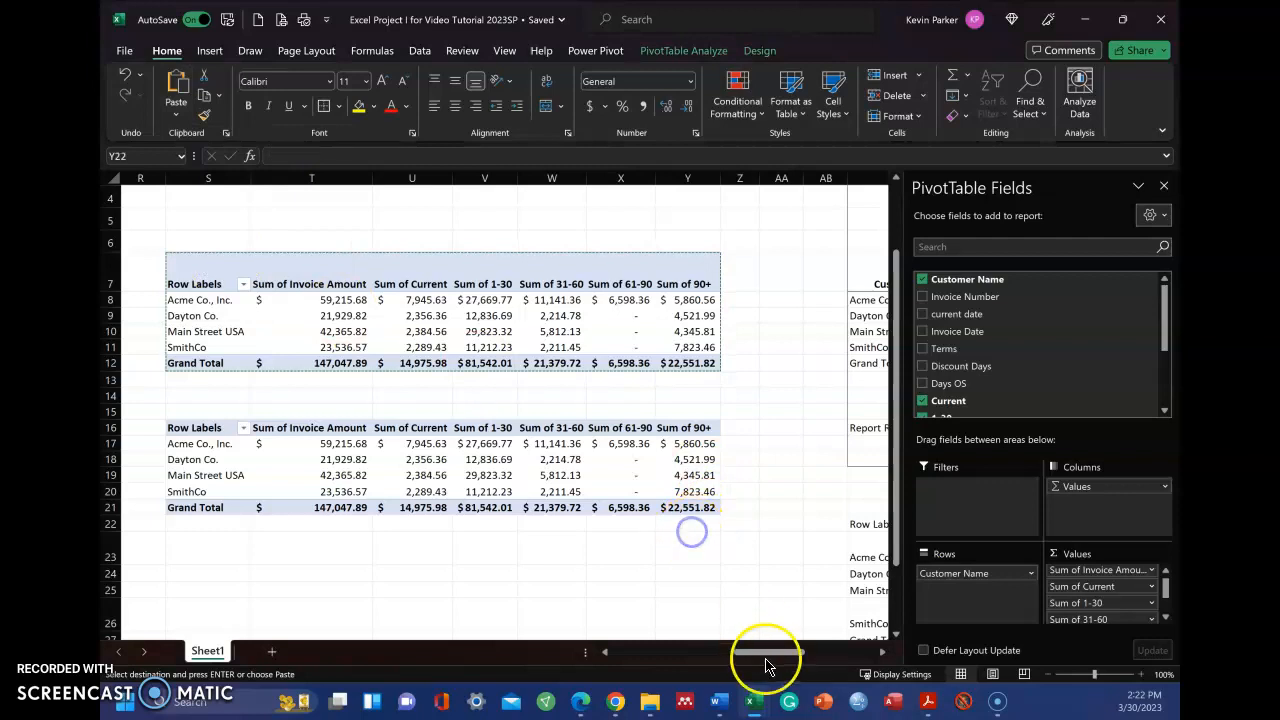
# Examine the Accounts Receivable Aging Report and the pasted values below it
pyautogui.moveTo(767, 656); pyautogui.dragTo(820, 663)
pyautogui.scroll(-1, 614, 449)
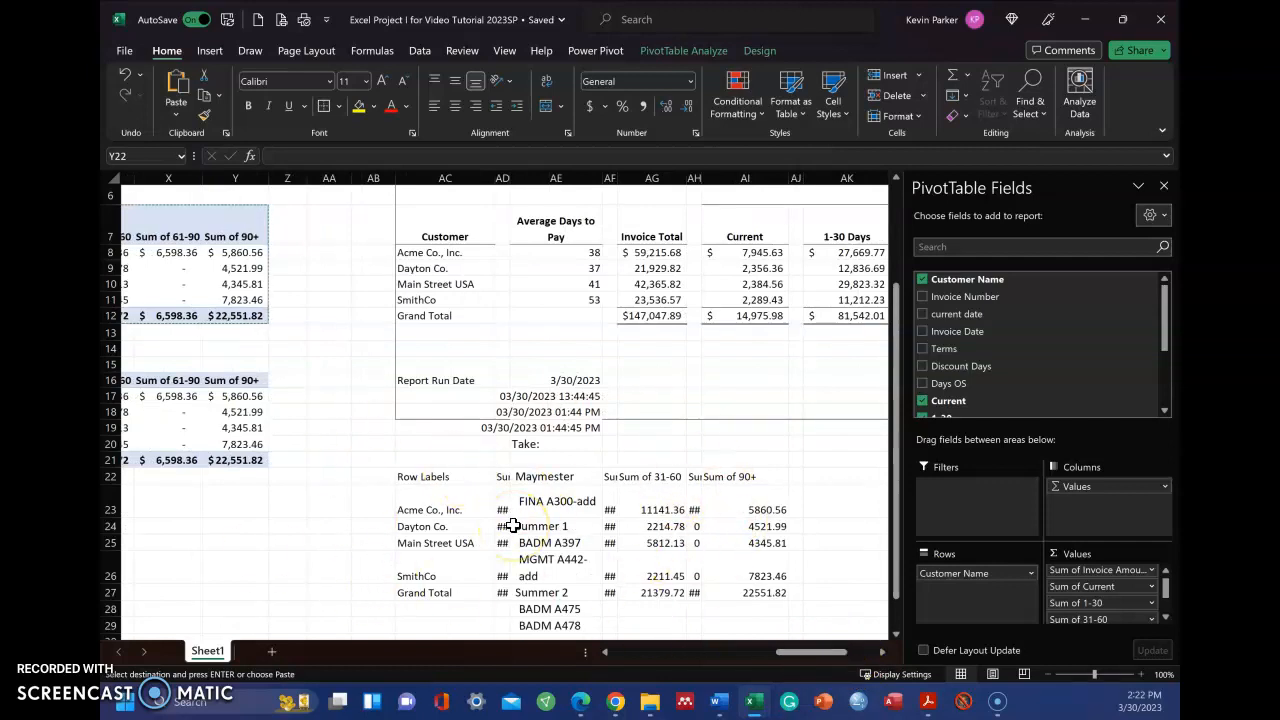
pyautogui.scroll(2, 512, 526)
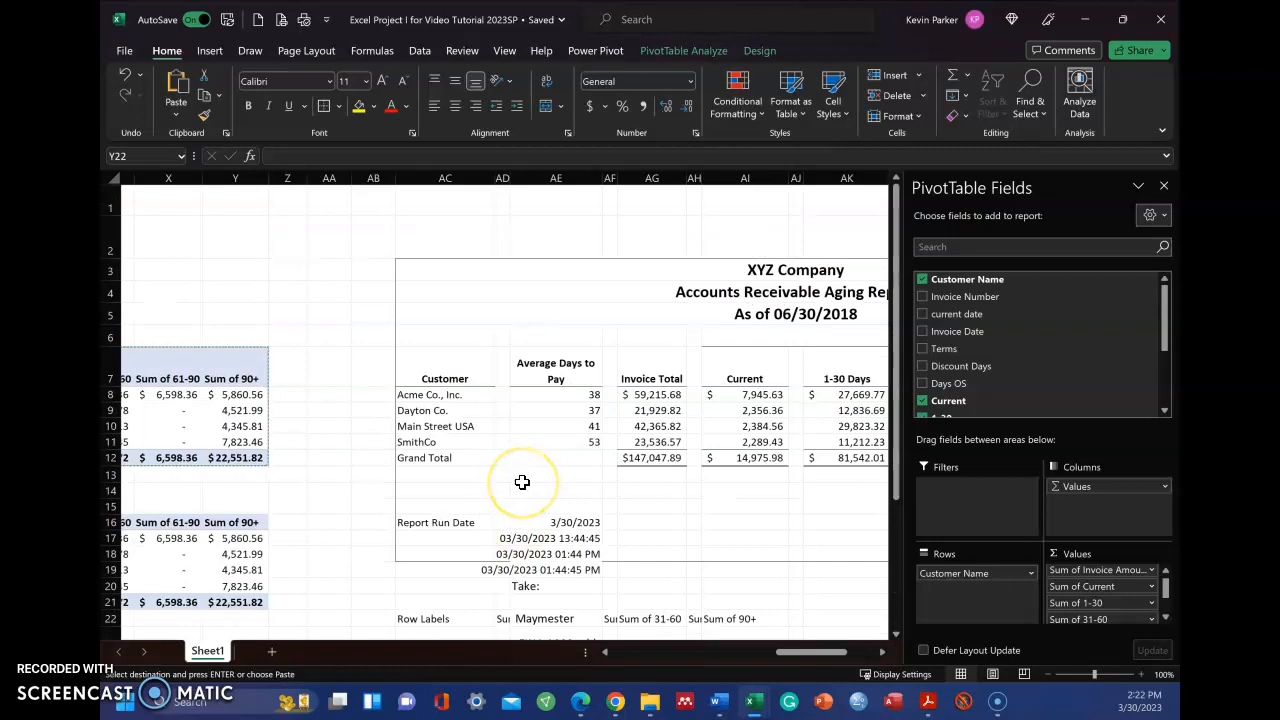
pyautogui.moveTo(784, 652); pyautogui.dragTo(815, 660)
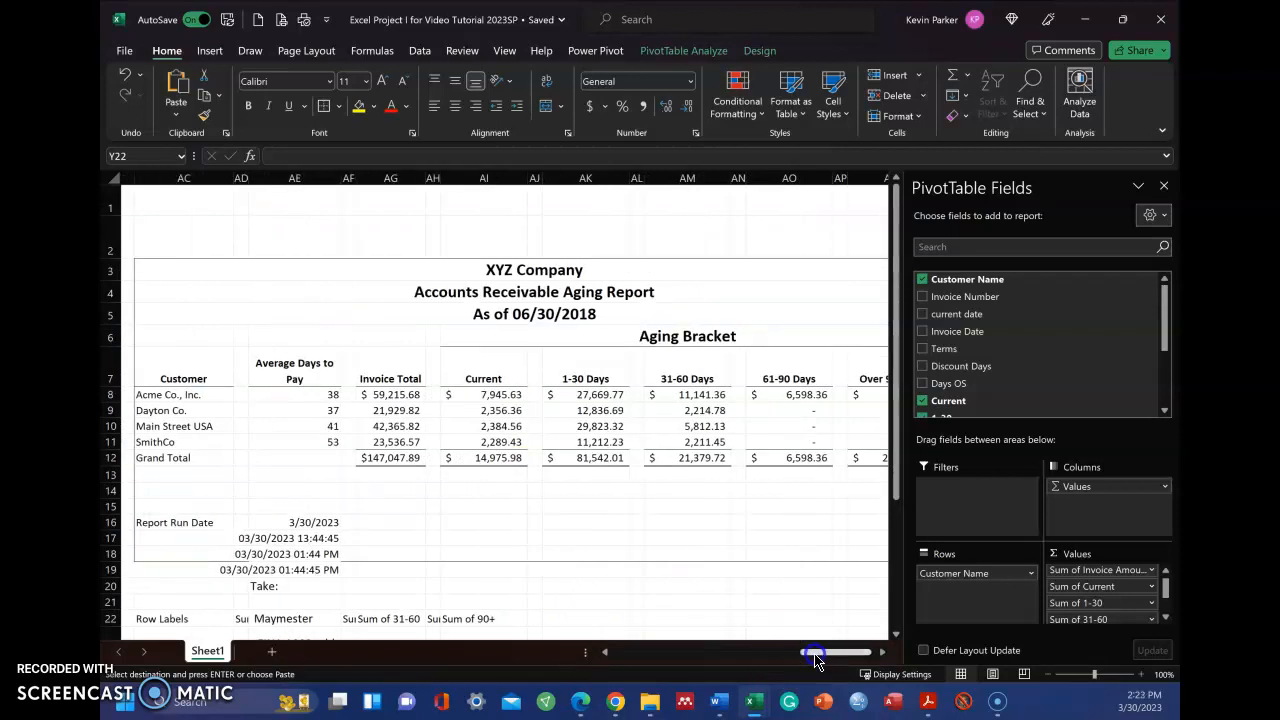
# Try to close the PivotTable field list while showing the full aging report through the Over 90 Days column
pyautogui.click(1163, 189)
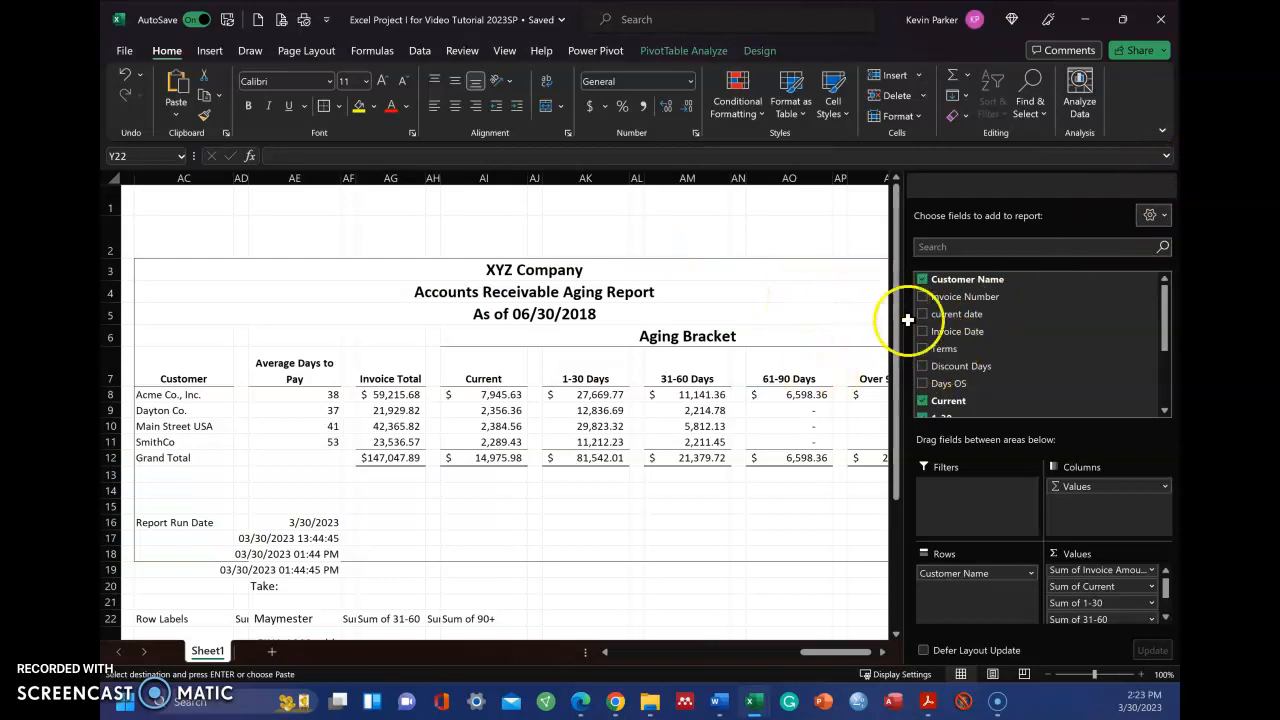
pyautogui.click(805, 264)
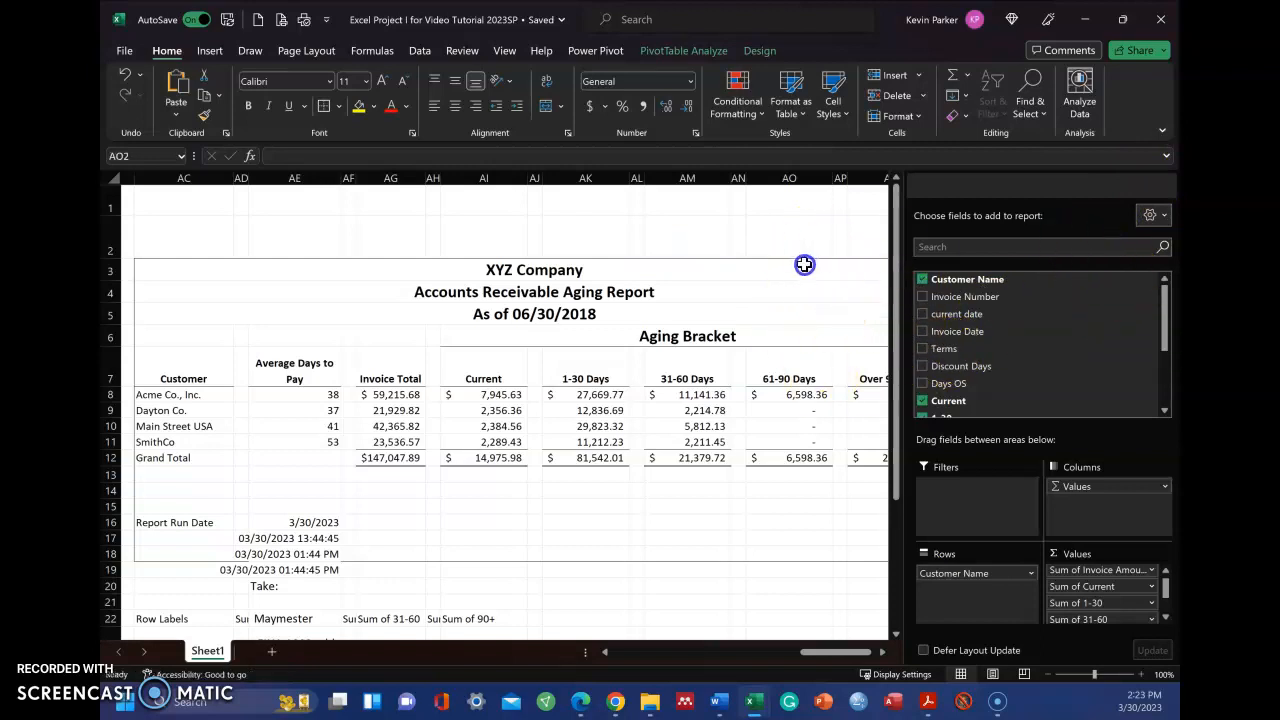
pyautogui.scroll(-1, 805, 264)
pyautogui.scroll(1, 805, 264)
pyautogui.click(729, 523)
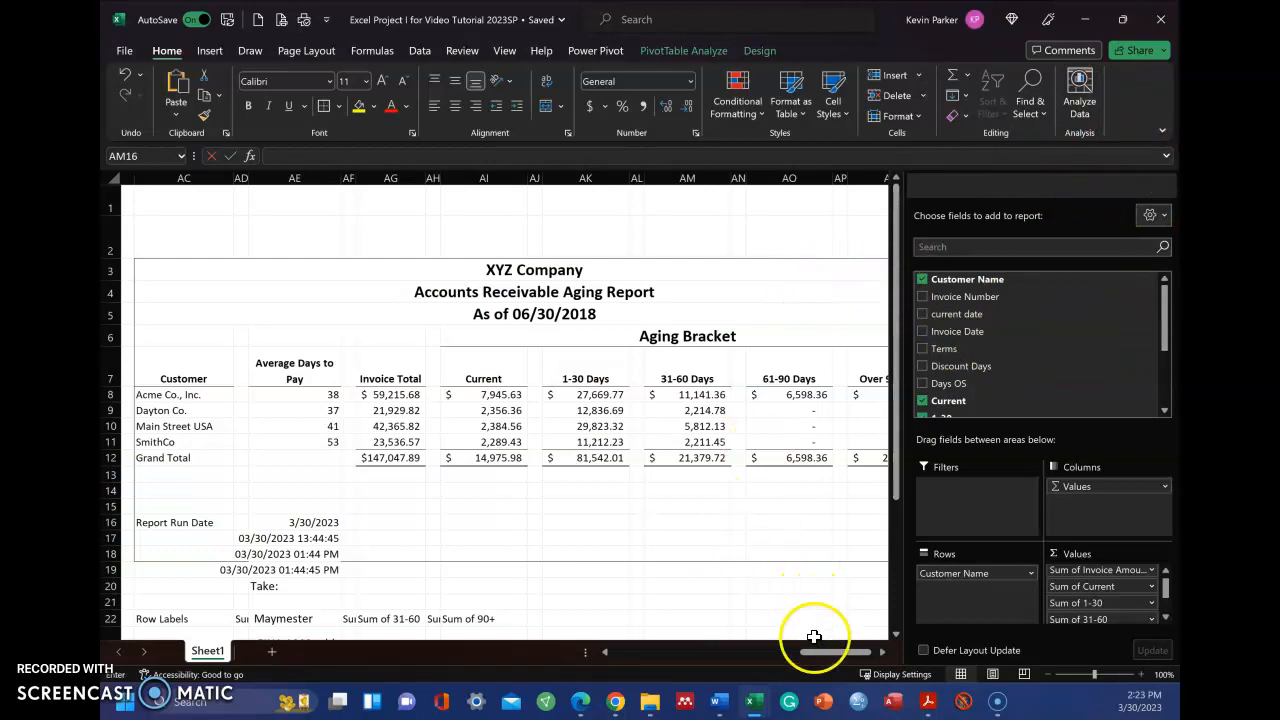
pyautogui.moveTo(827, 660); pyautogui.dragTo(843, 660)
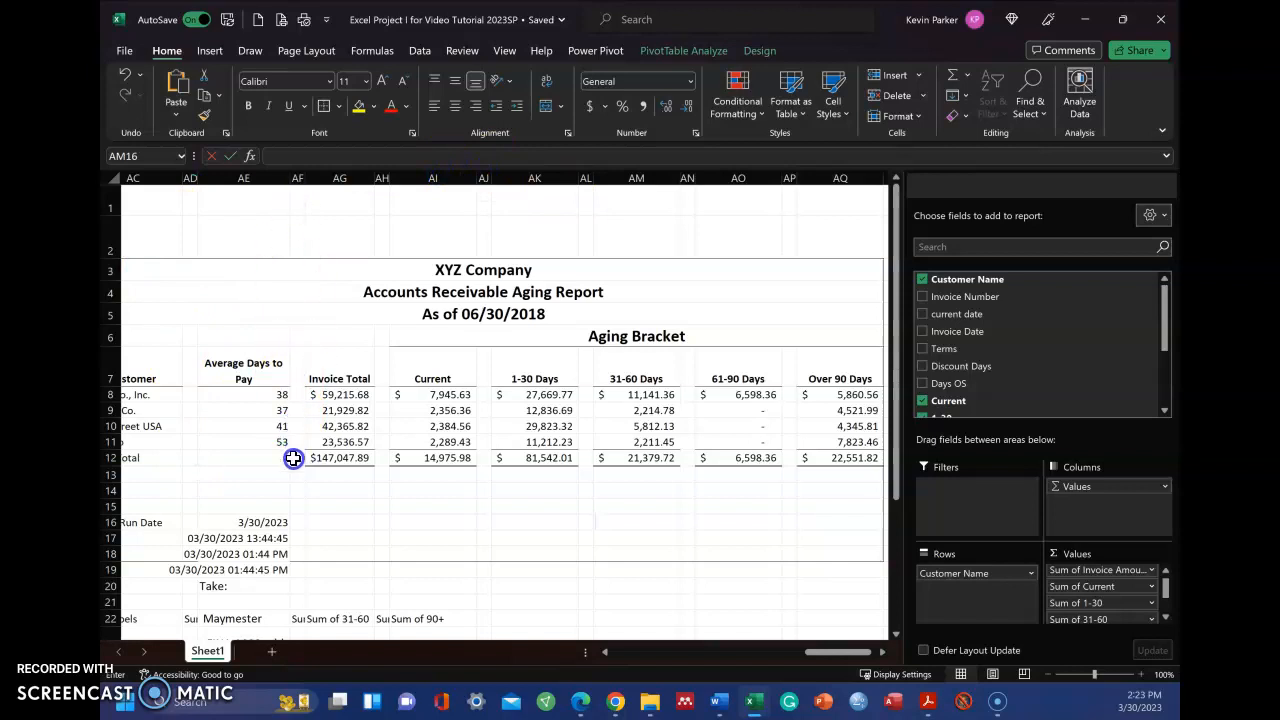
# Check the column width of spacer column AN in the aging report without changing it
pyautogui.click(231, 181)
pyautogui.moveTo(198, 180); pyautogui.dragTo(188, 184)
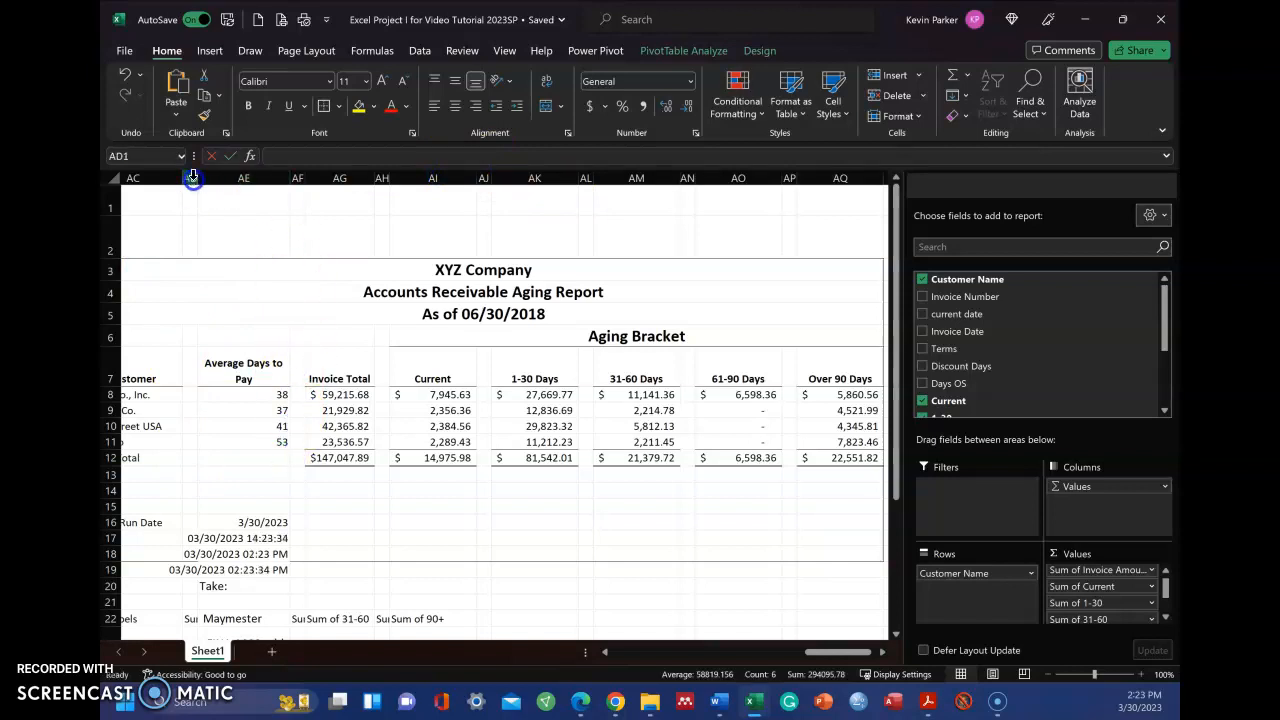
pyautogui.click(183, 181)
pyautogui.click(188, 184)
pyautogui.click(235, 260)
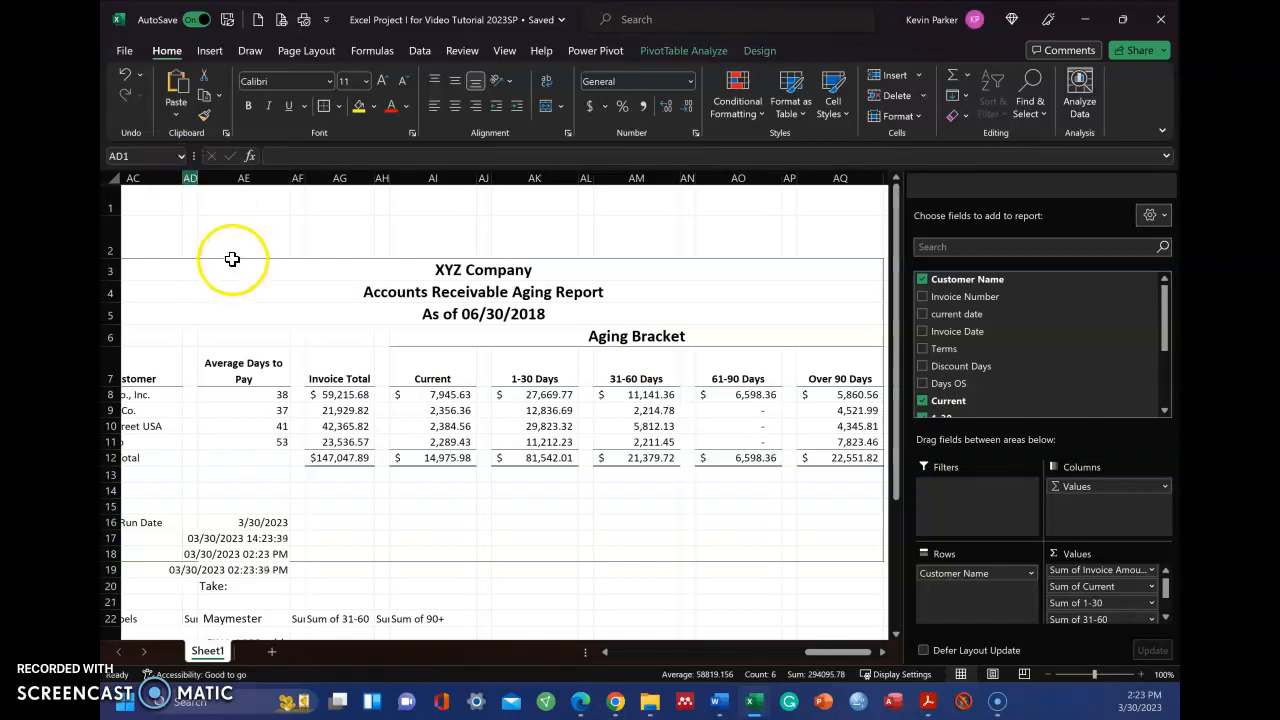
pyautogui.scroll(-1, 288, 206)
pyautogui.scroll(1, 214, 207)
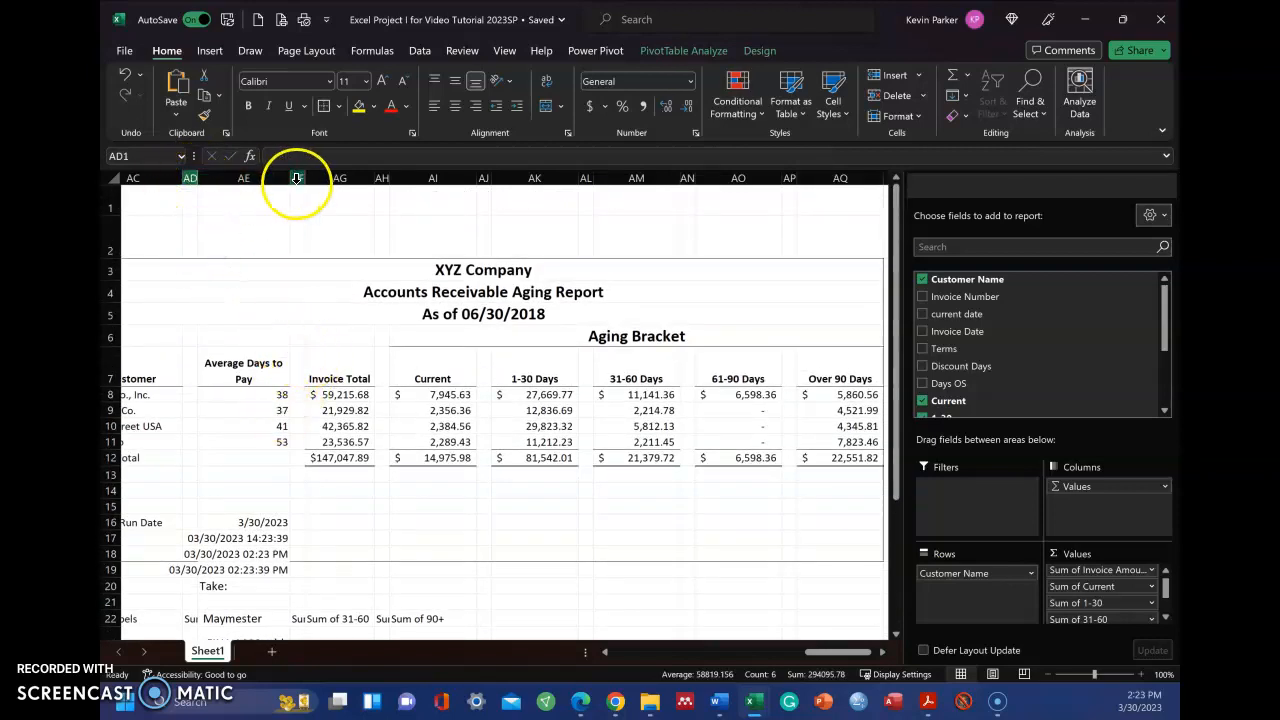
pyautogui.rightClick(688, 177)
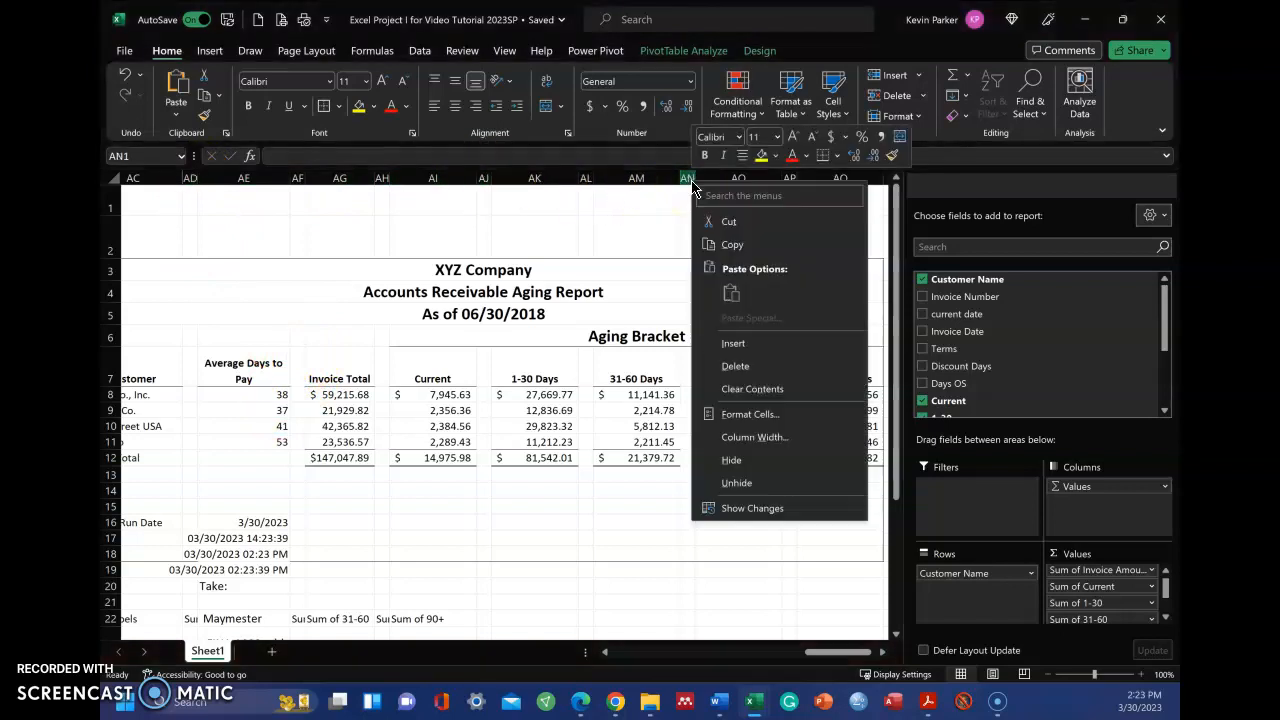
pyautogui.click(755, 440)
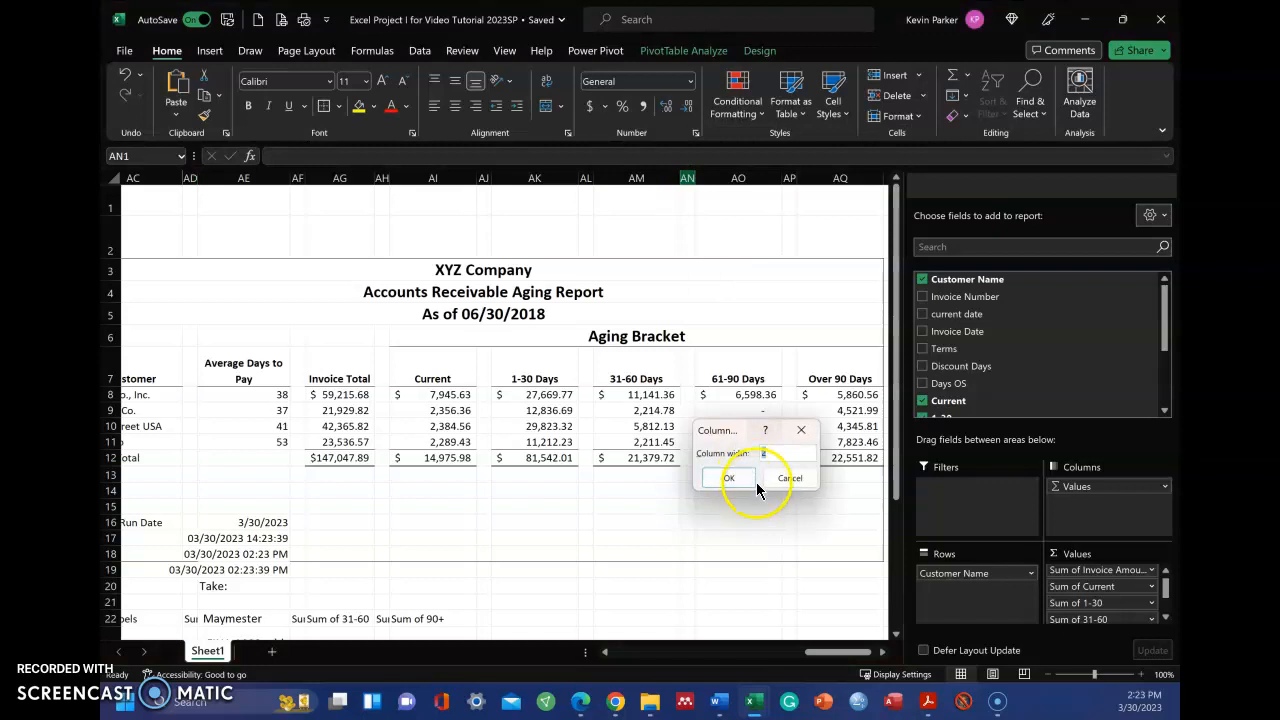
pyautogui.click(787, 478)
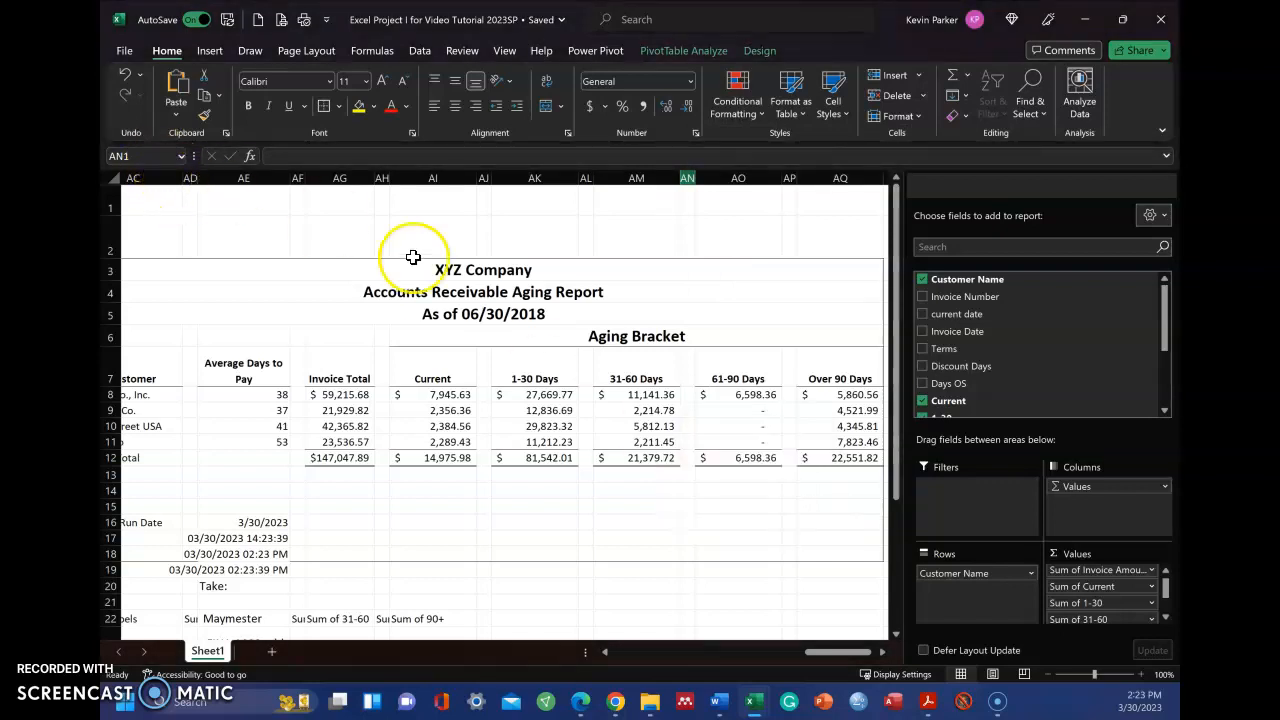
# Look through the spacer columns AD, AH, AJ and AL between the aging report's data columns
pyautogui.moveTo(191, 177); pyautogui.dragTo(382, 177)
pyautogui.click(383, 177)
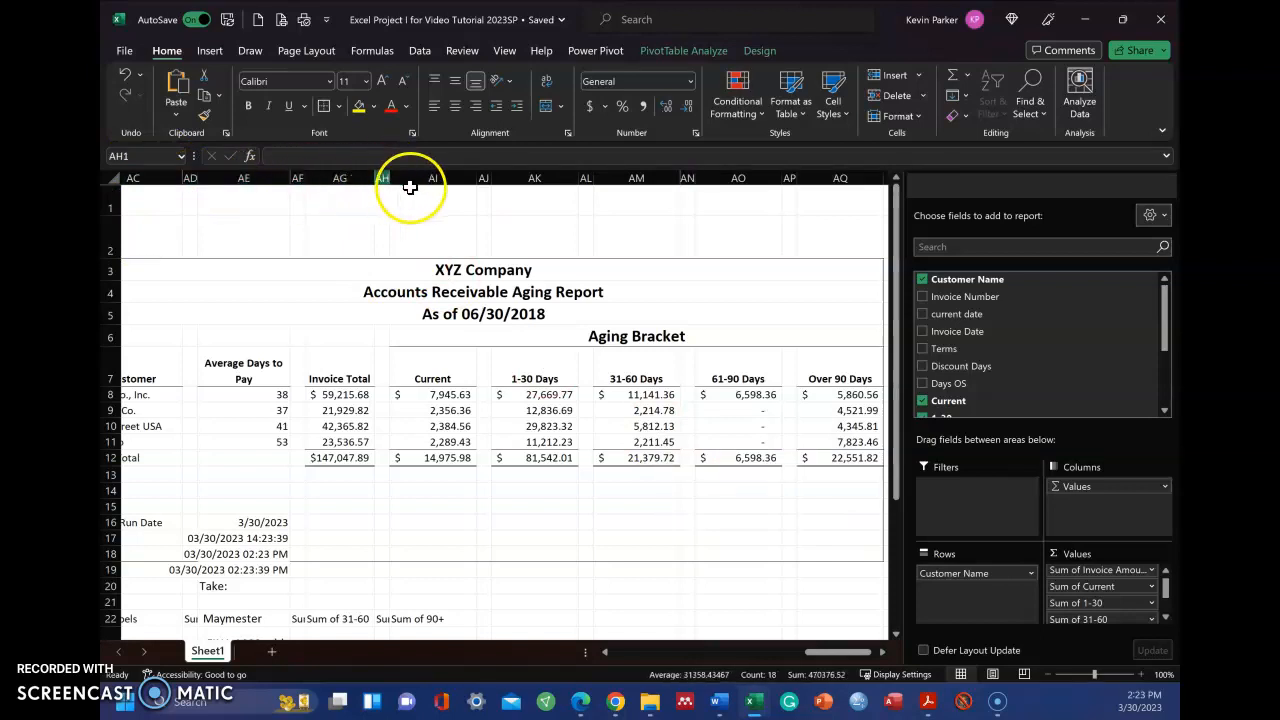
pyautogui.click(485, 178)
pyautogui.click(589, 177)
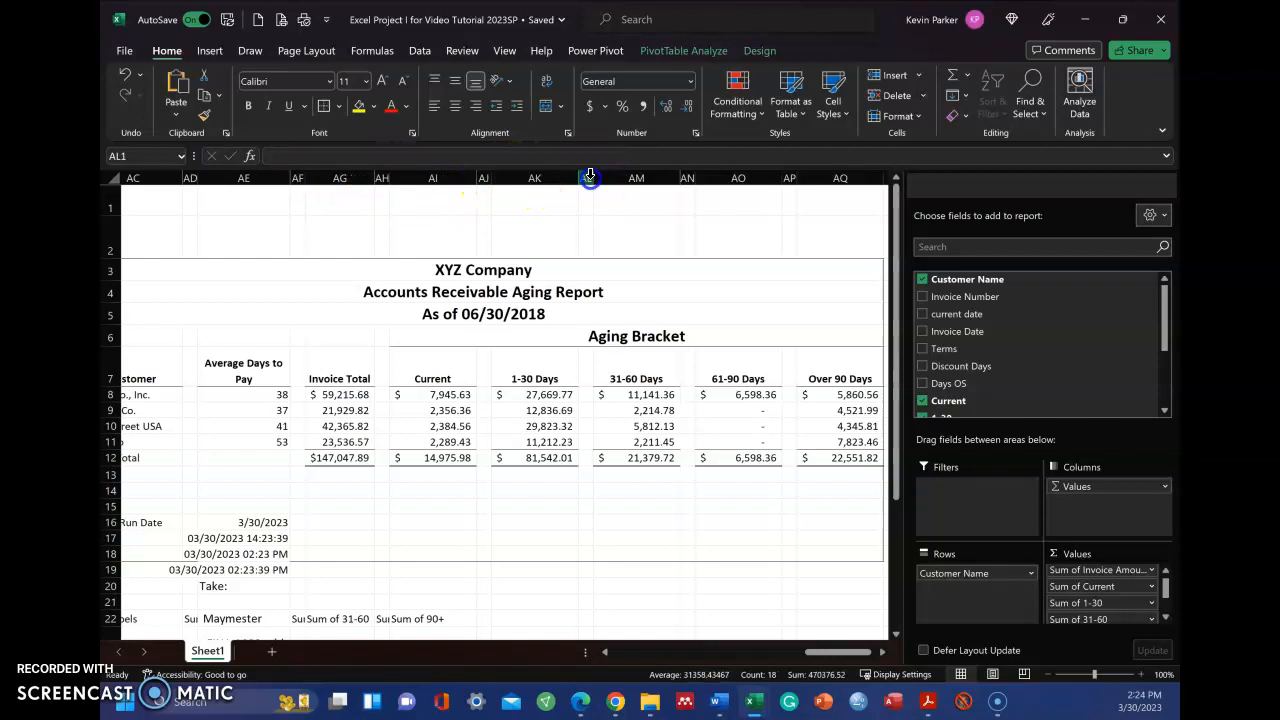
pyautogui.rightClick(587, 180)
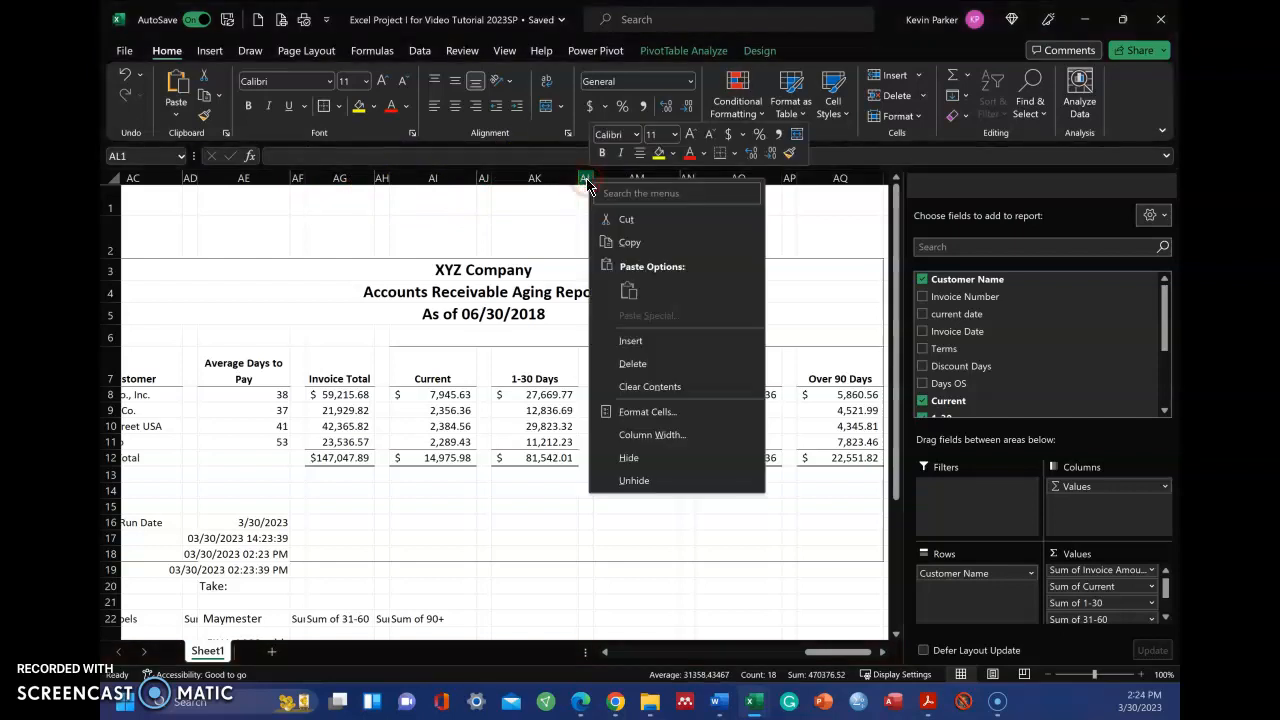
pyautogui.click(480, 222)
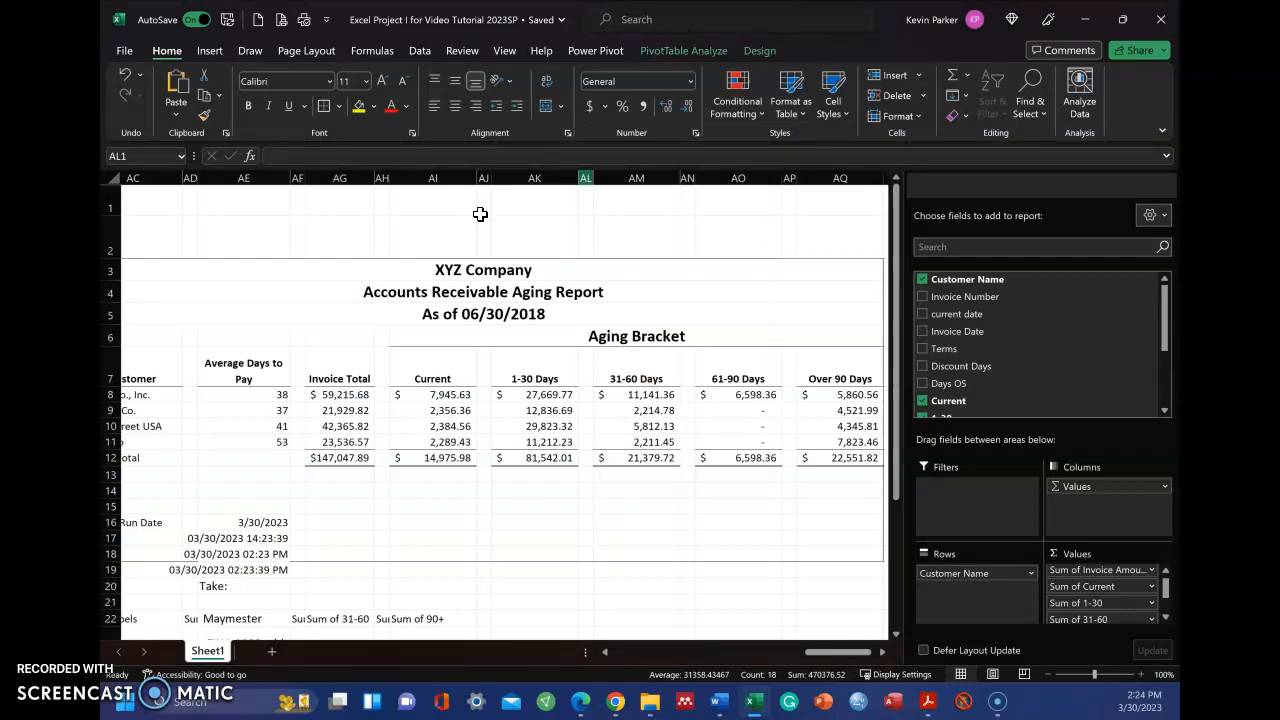
pyautogui.click(541, 175)
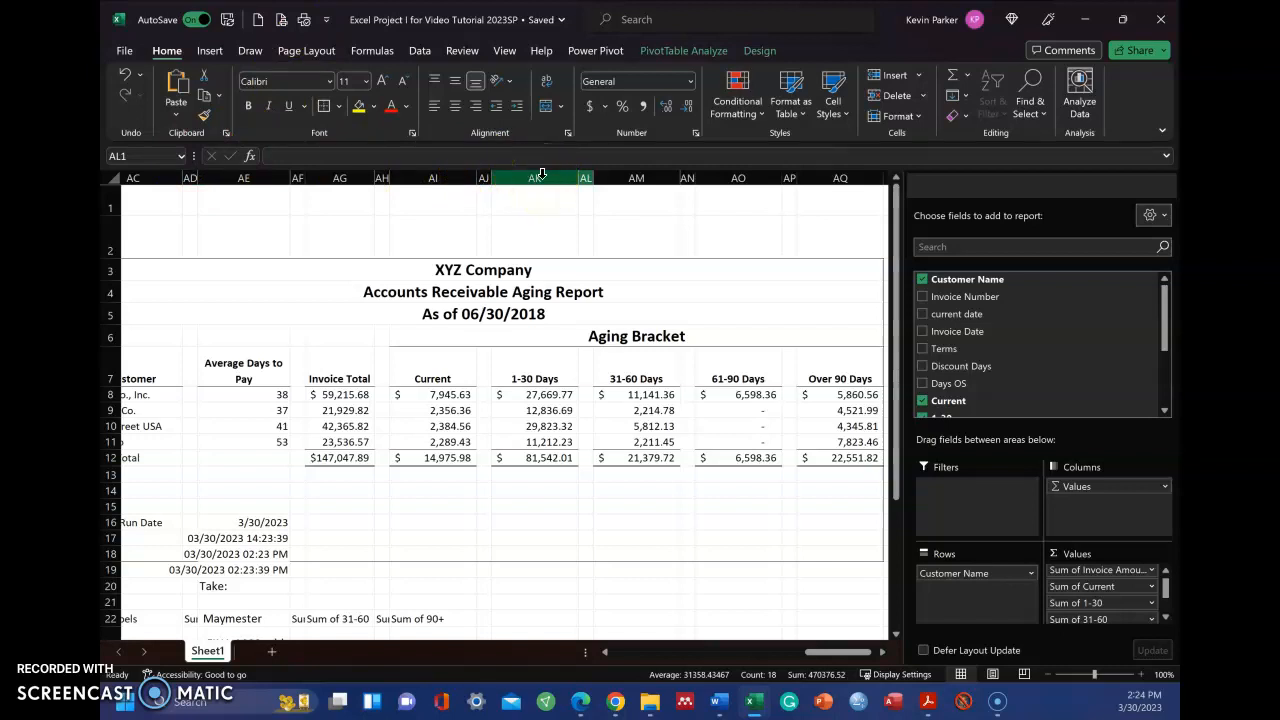
# Set the width of spacer column AD, before Average Days to Pay, to 1
pyautogui.rightClick(191, 181)
pyautogui.click(251, 434)
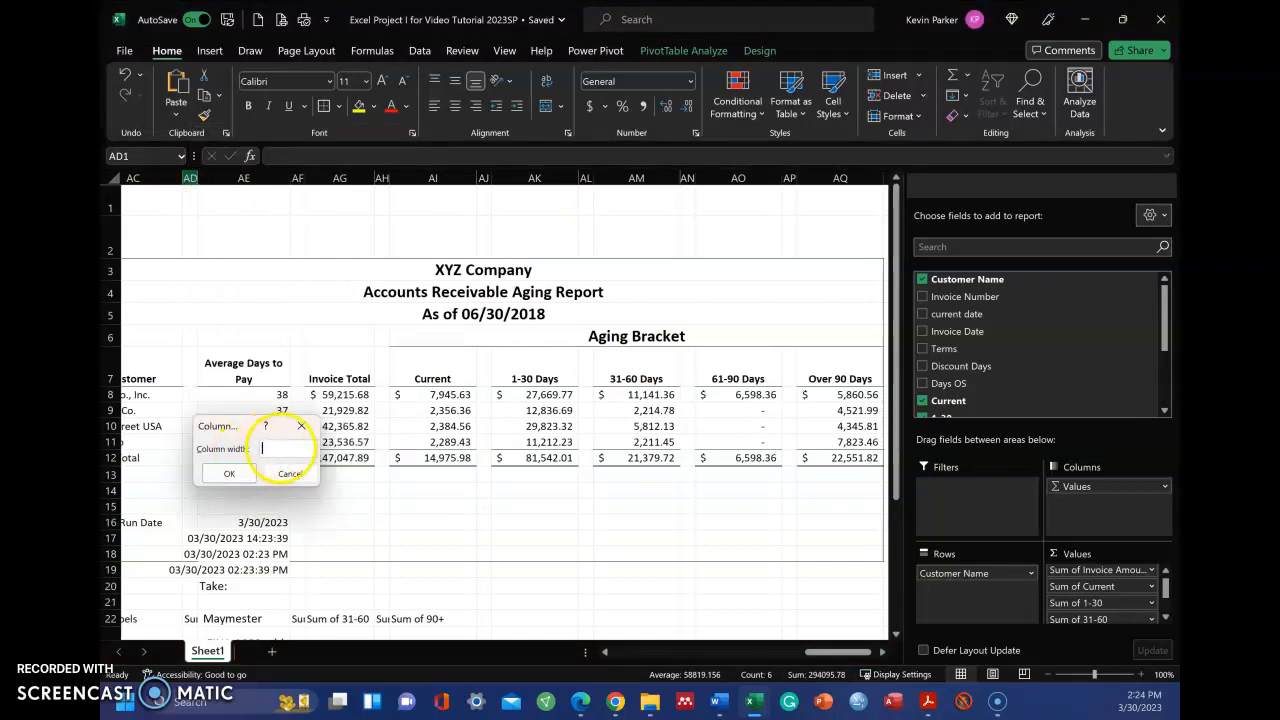
pyautogui.write('1')
pyautogui.press('Return')
pyautogui.click(223, 479)
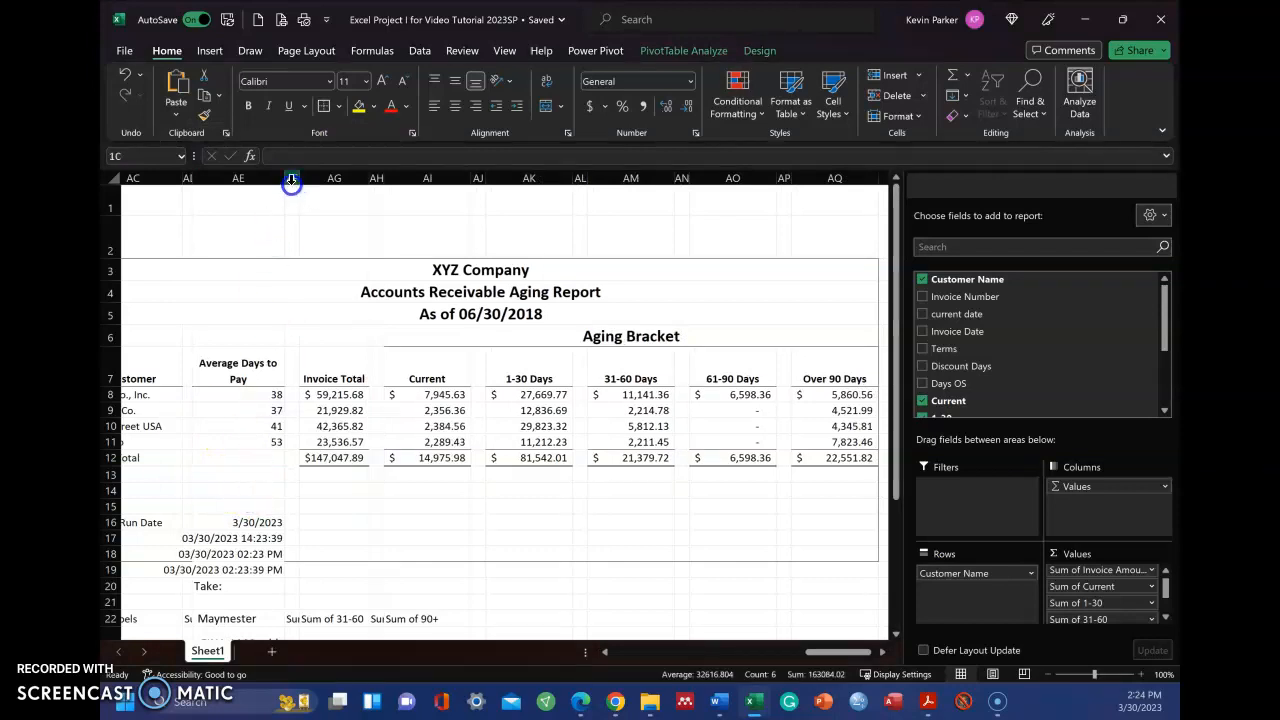
# Set the width of spacer column AH, between Invoice Total and Current, to 1
pyautogui.click(366, 180)
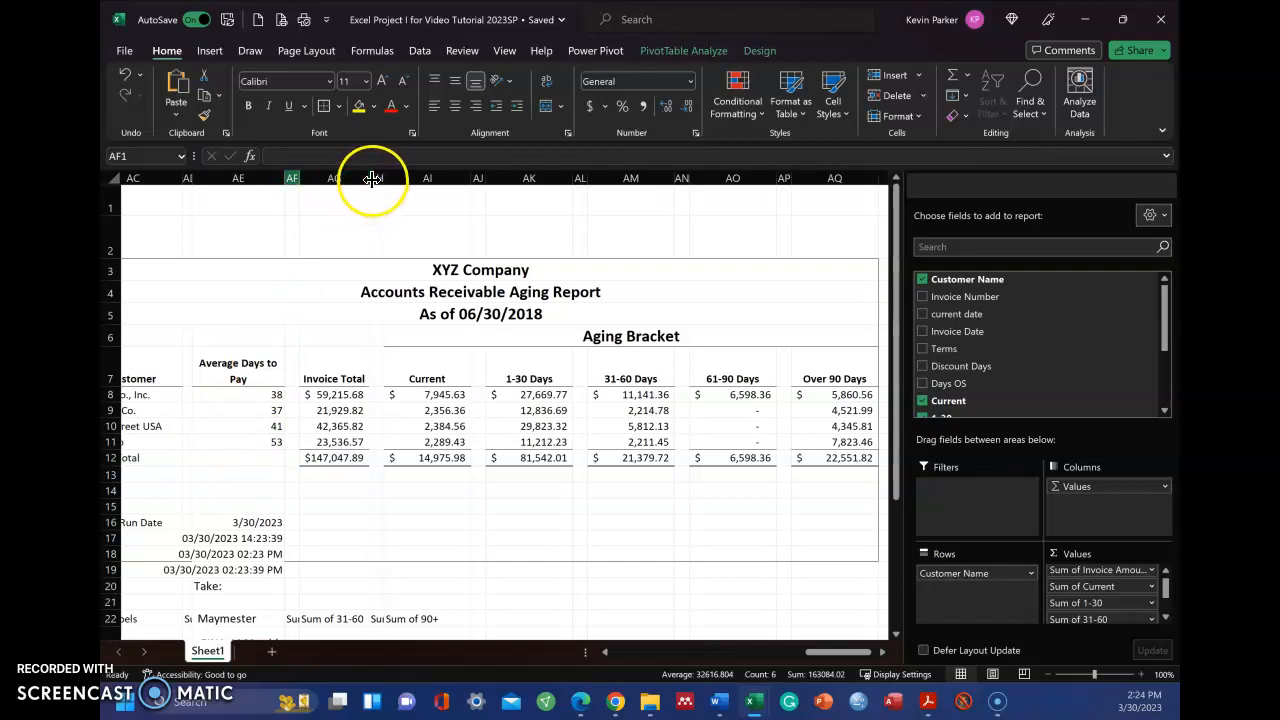
pyautogui.keyDown('ctrl'); pyautogui.click(292, 180); pyautogui.keyUp('ctrl')
pyautogui.click(380, 183)
pyautogui.click(289, 178)
pyautogui.keyDown('ctrl'); pyautogui.click(376, 179); pyautogui.keyUp('ctrl')
pyautogui.rightClick(376, 179)
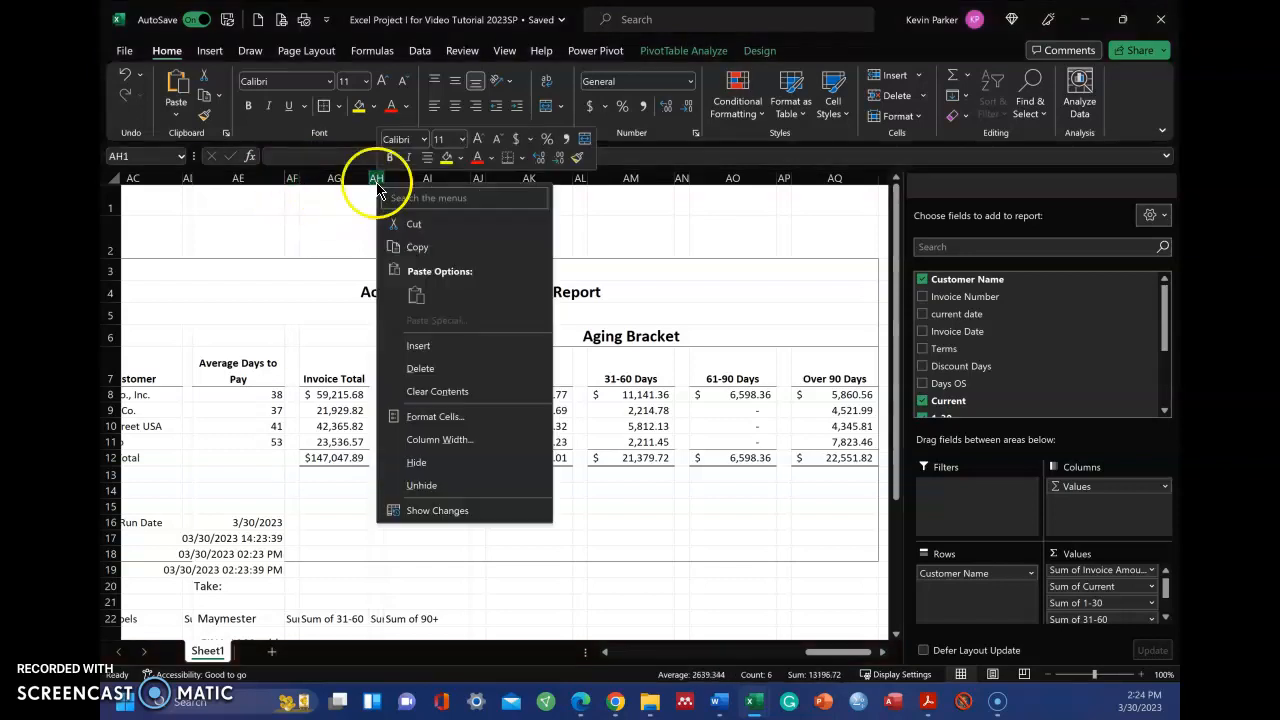
pyautogui.click(440, 440)
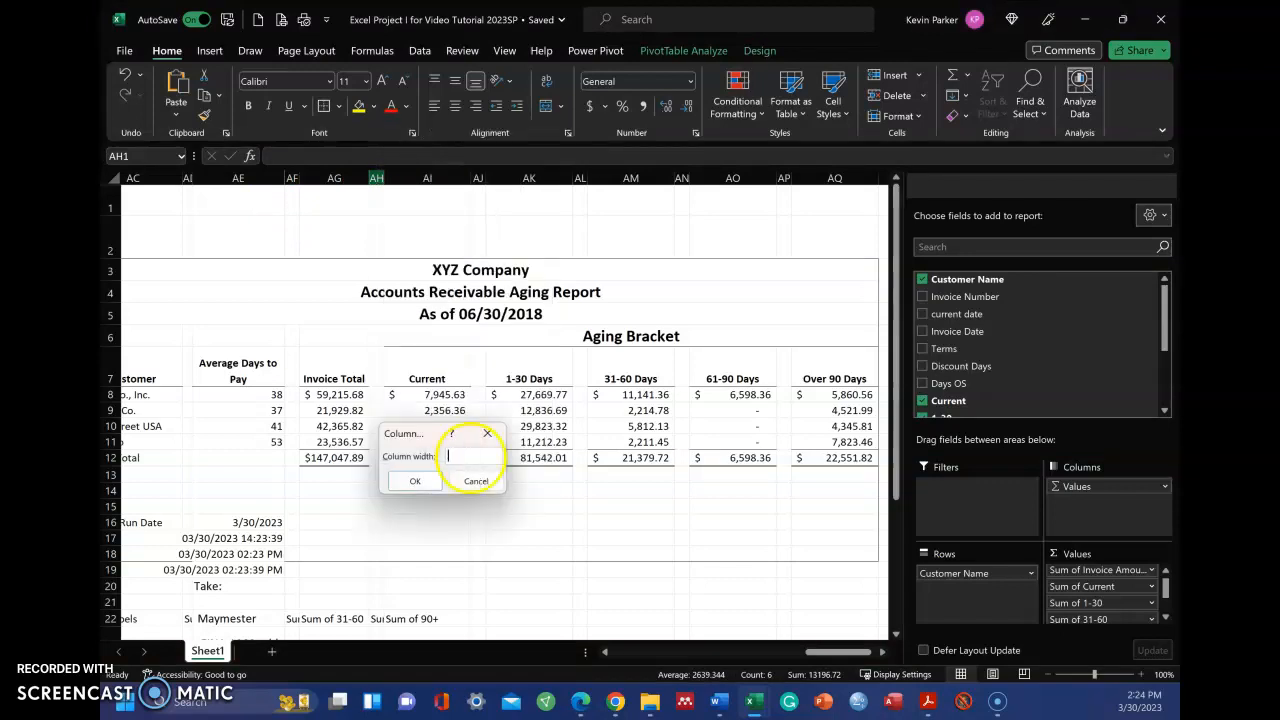
pyautogui.write('1')
pyautogui.press('Return')
pyautogui.click(460, 566)
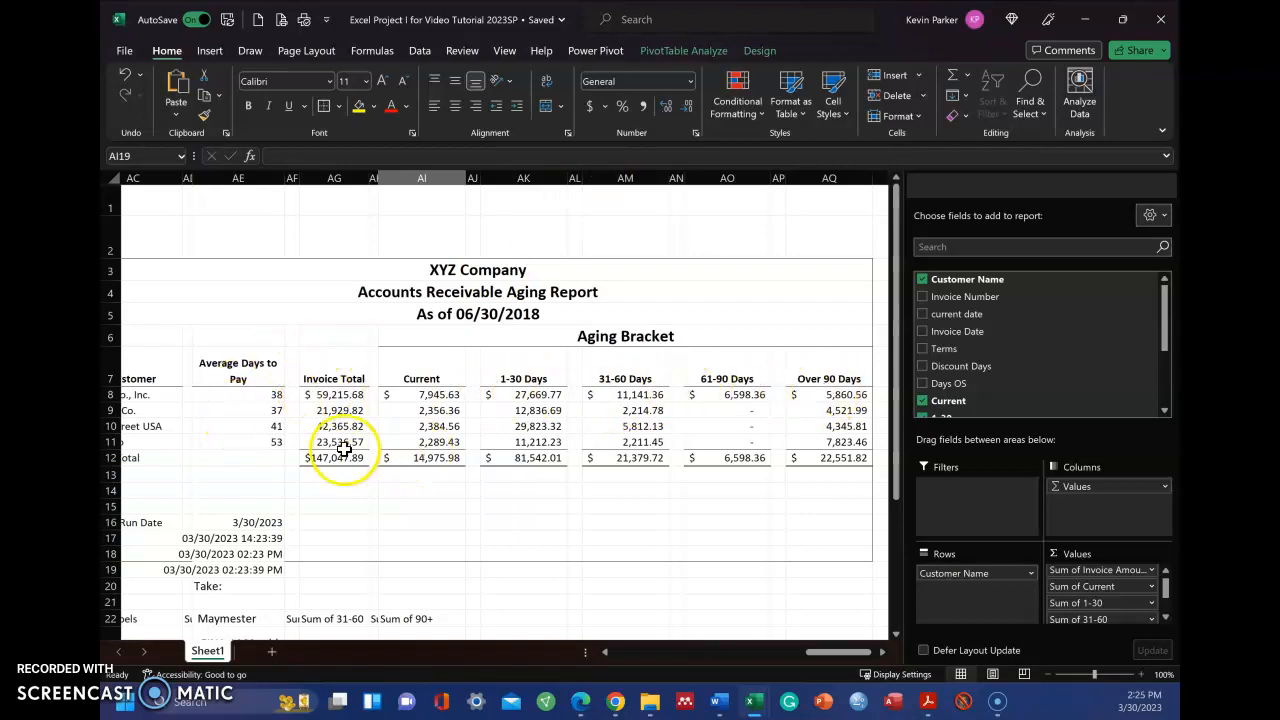
# Apply a top and double bottom border to the Invoice Total grand total in cell AG12
pyautogui.moveTo(333, 458)
pyautogui.mouseDown()
pyautogui.moveTo(662, 455)
pyautogui.moveTo(337, 458)
pyautogui.mouseUp()
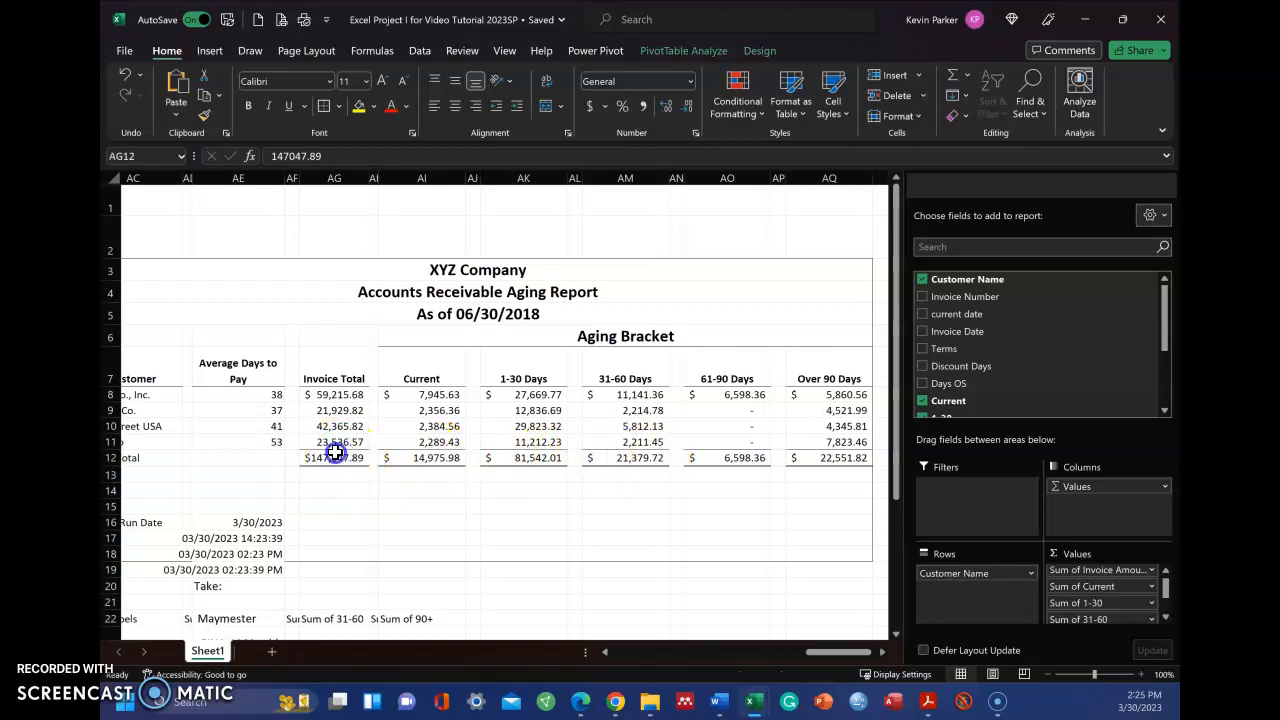
pyautogui.click(339, 106)
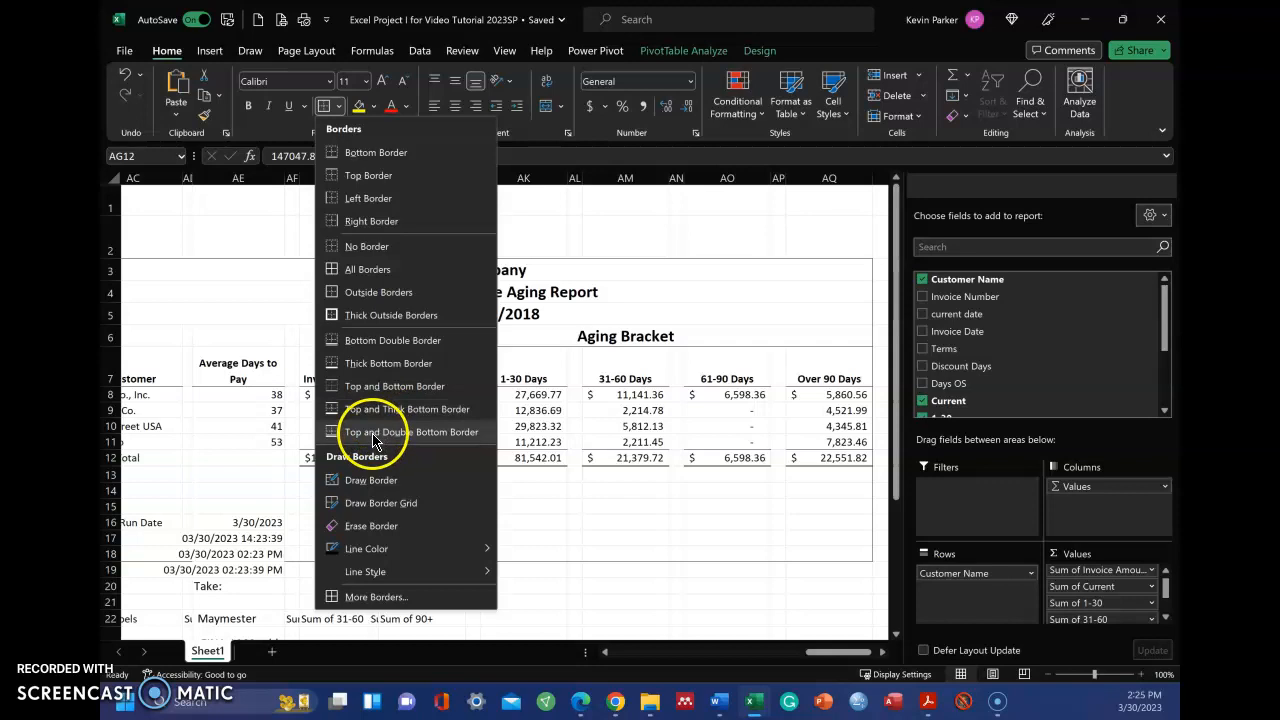
pyautogui.click(414, 442)
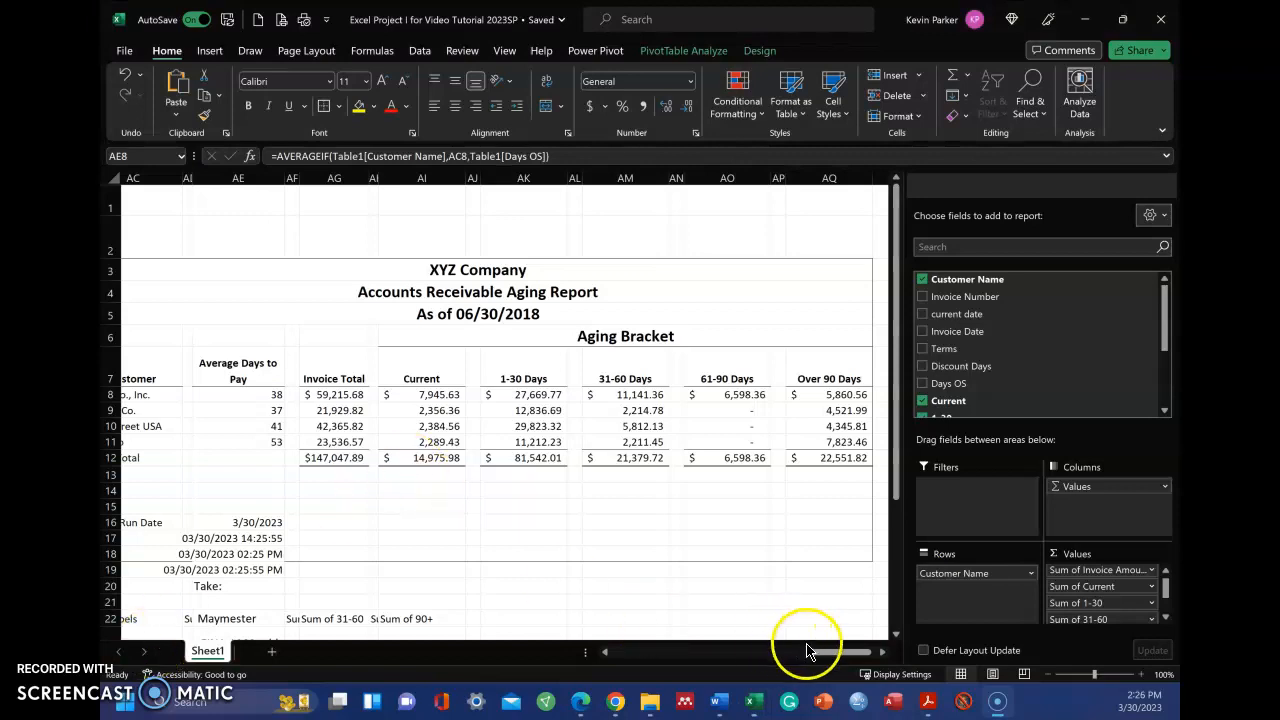
# Examine the AVERAGEIF formula in AE8 together with the Customer Name and Days OS source columns it uses
pyautogui.click(272, 397)
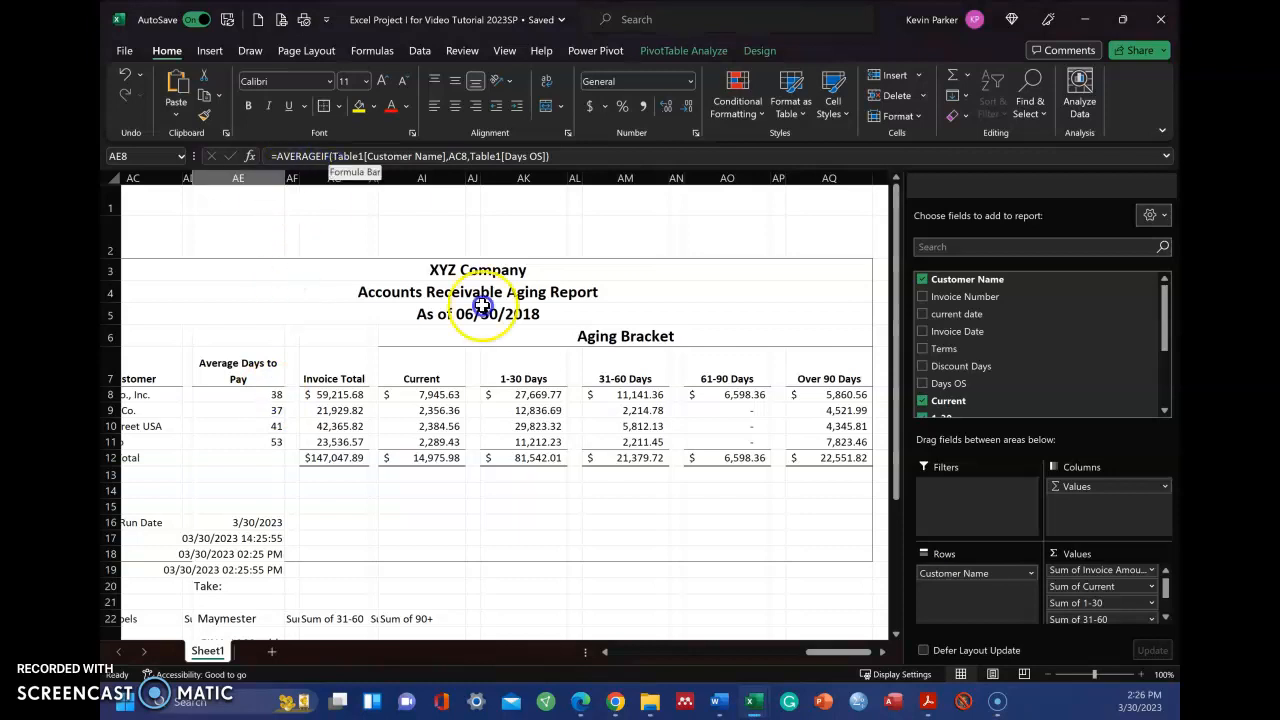
pyautogui.moveTo(826, 655); pyautogui.dragTo(600, 658)
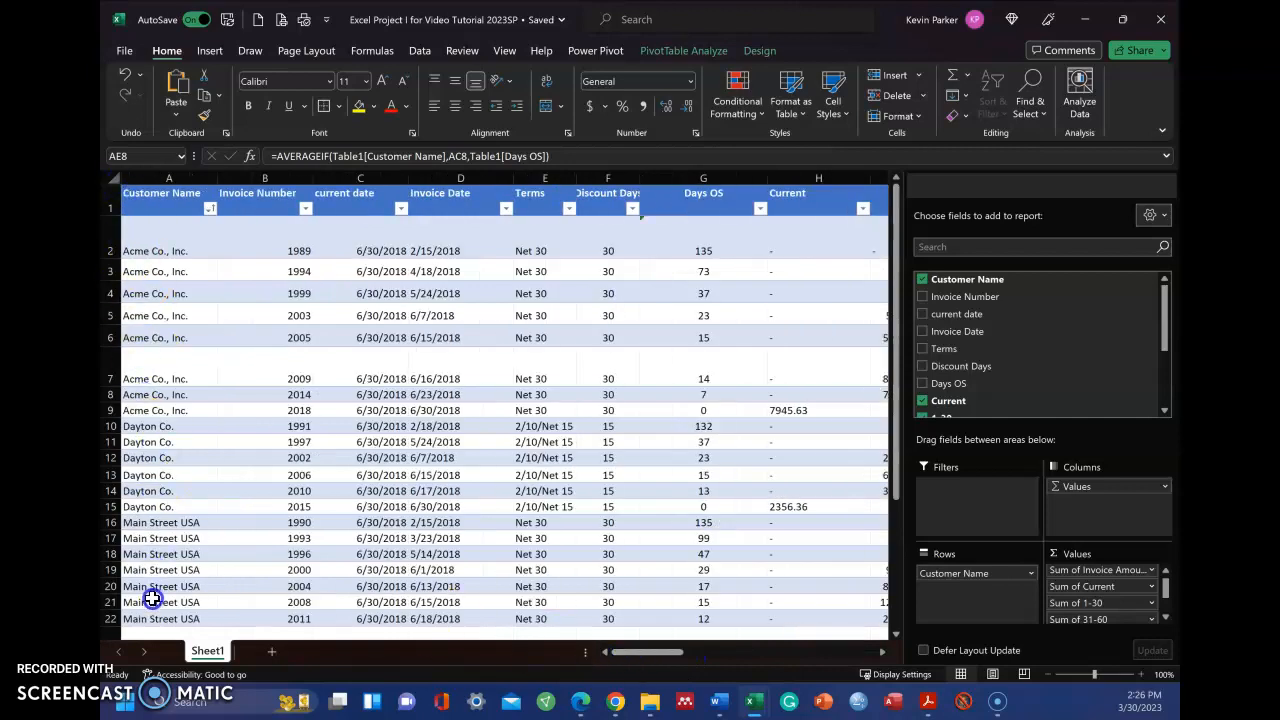
pyautogui.moveTo(636, 656); pyautogui.dragTo(810, 655)
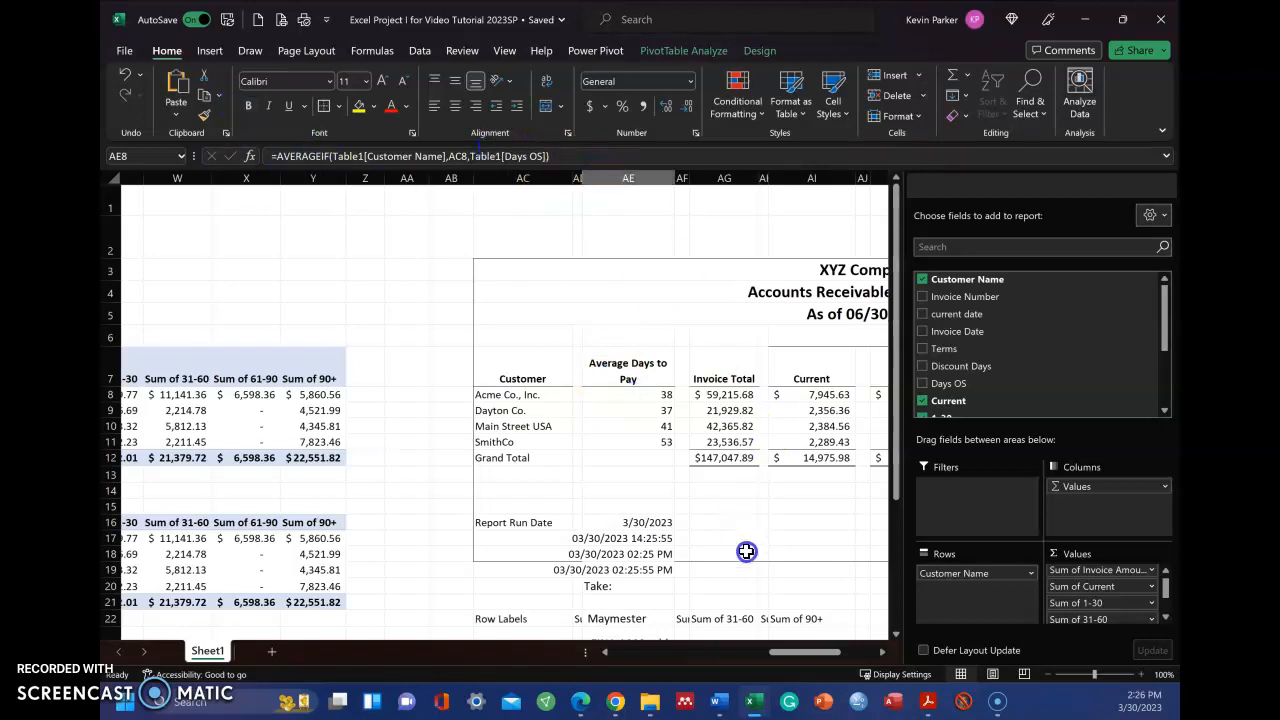
pyautogui.moveTo(818, 655); pyautogui.dragTo(670, 655)
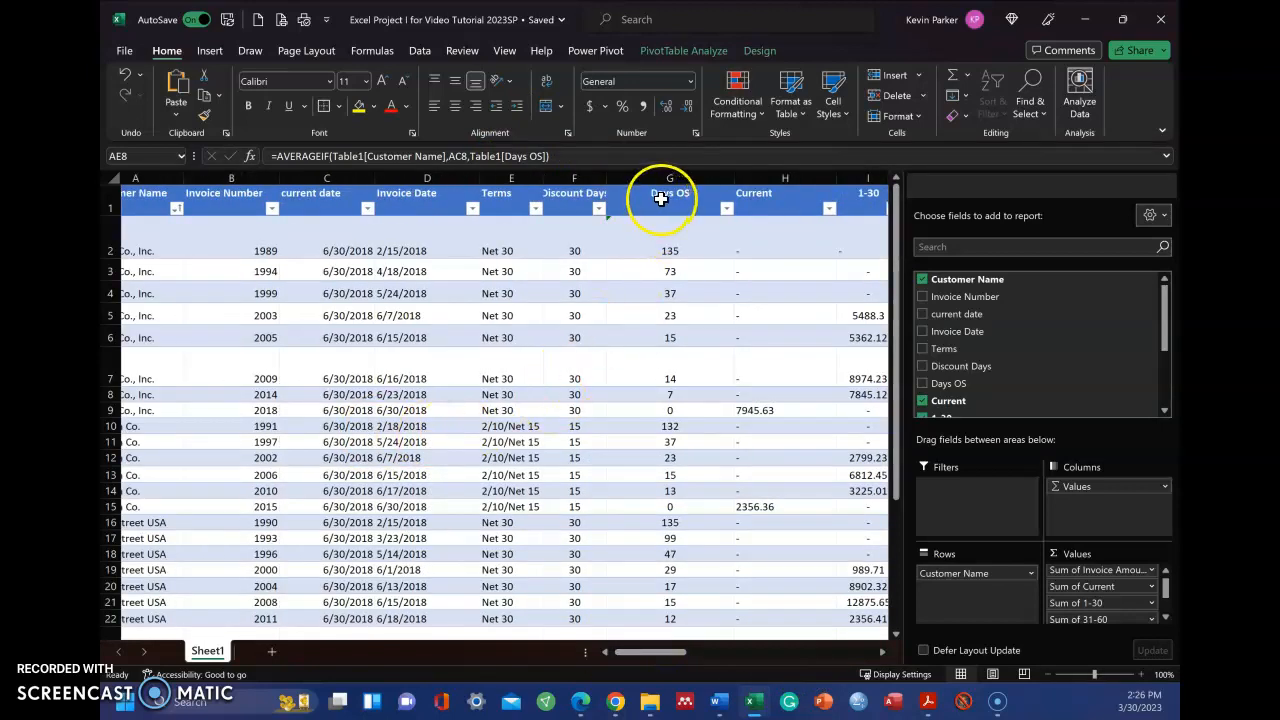
pyautogui.moveTo(657, 653); pyautogui.dragTo(815, 656)
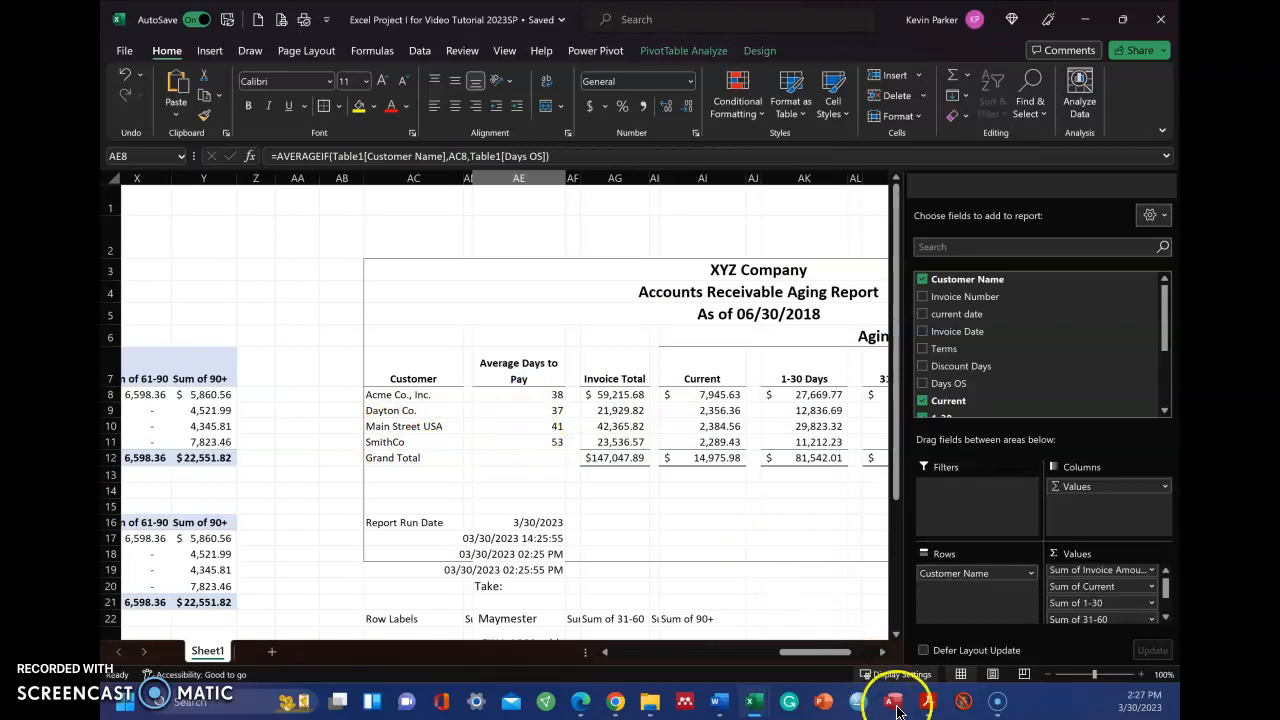
# Switch to Acrobat Reader to view the example solution's Days Outstanding subtotals, and return to the Average Days to Pay value in the Excel report
pyautogui.click(931, 709)
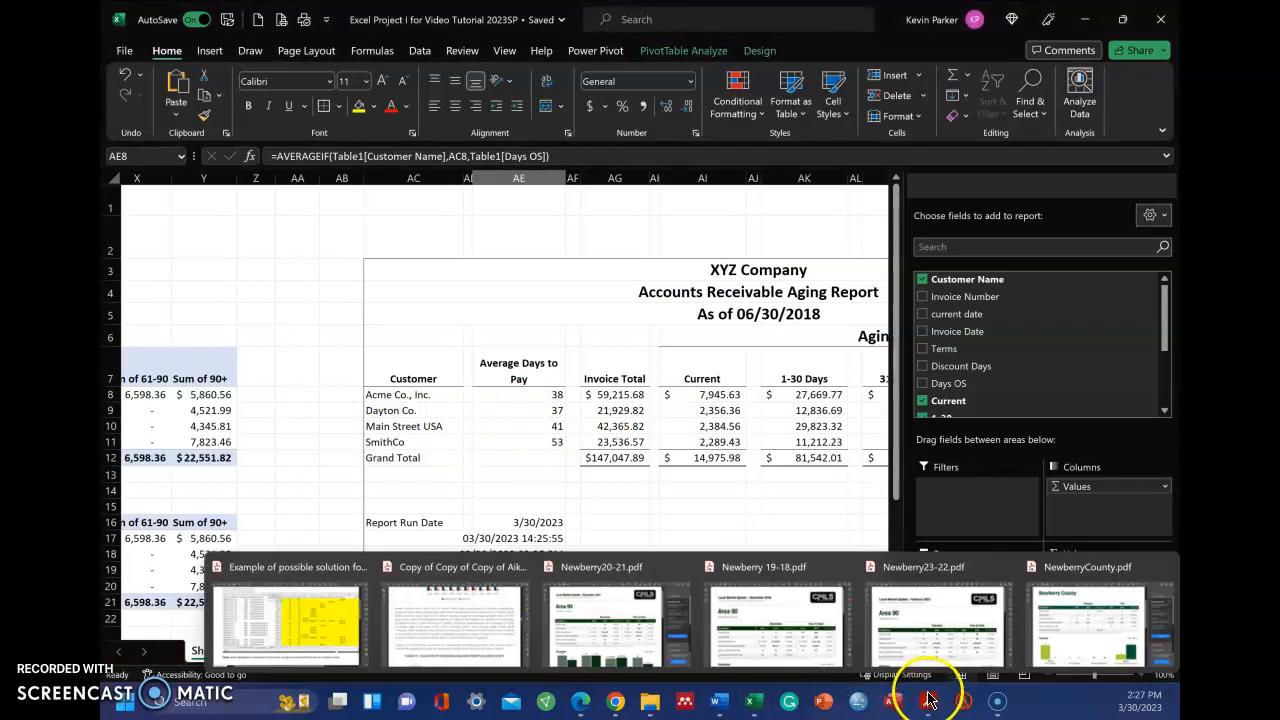
pyautogui.click(291, 602)
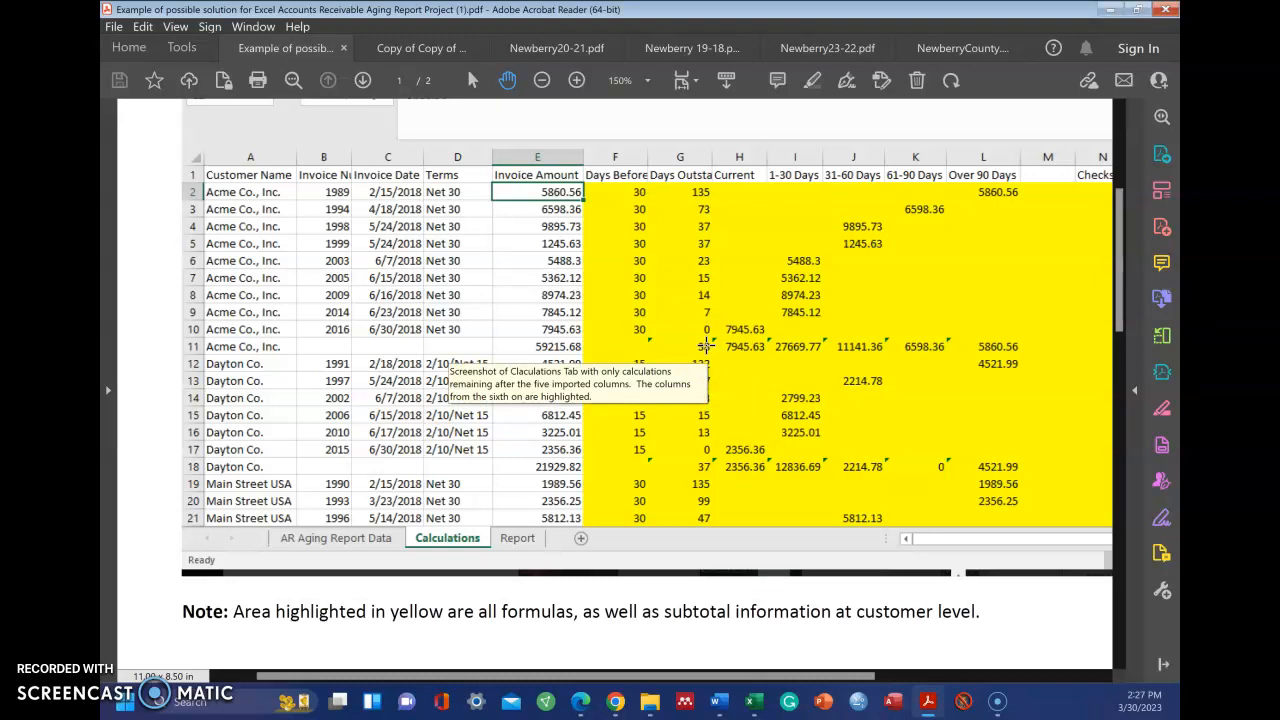
pyautogui.click(752, 704)
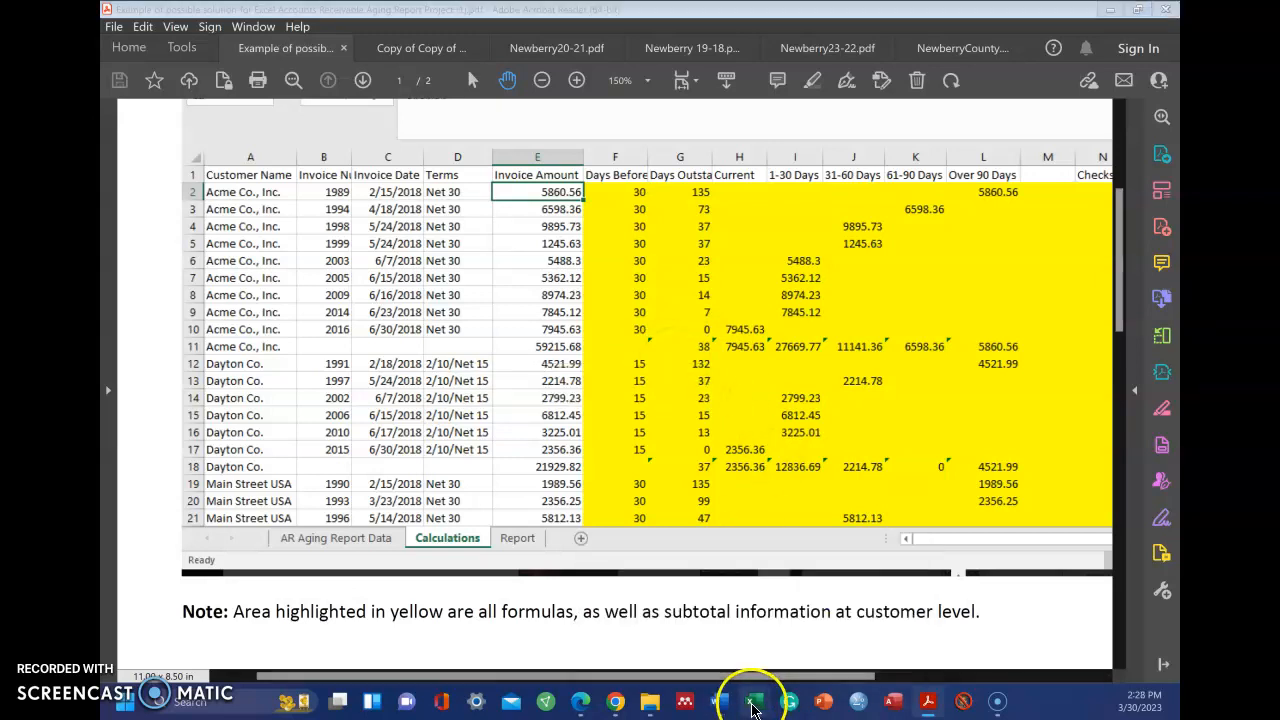
pyautogui.click(620, 600)
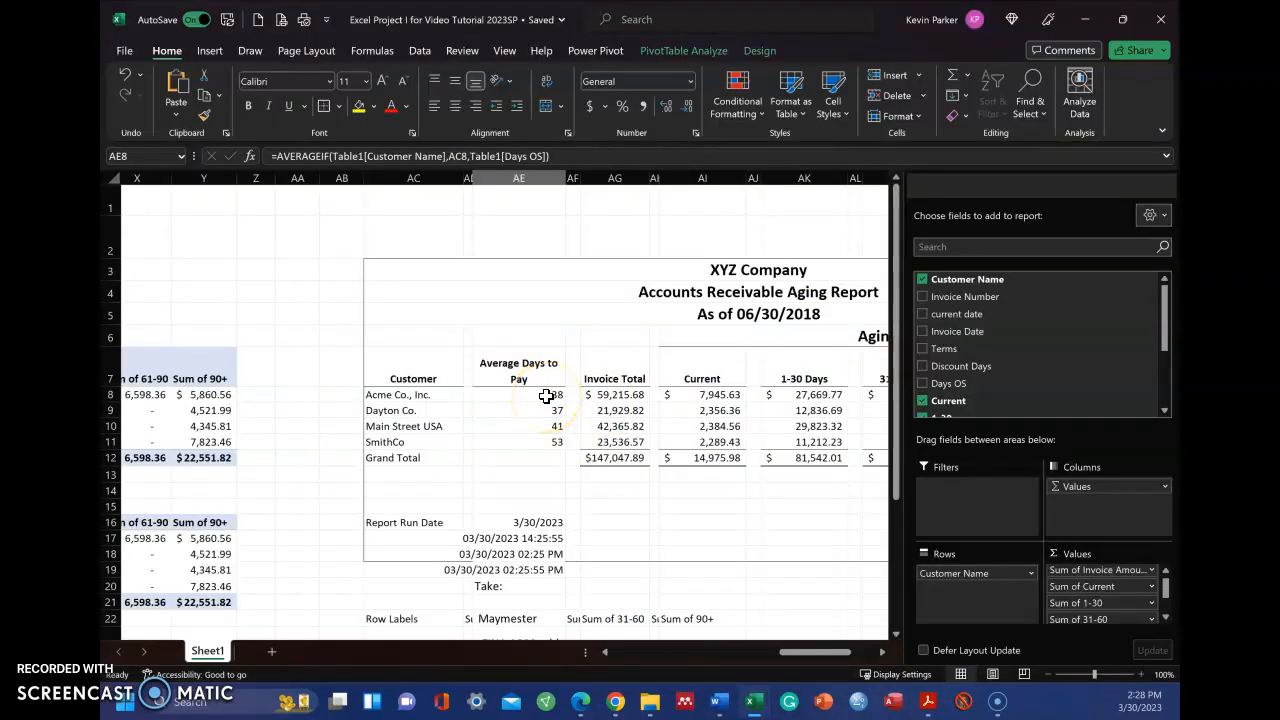
pyautogui.click(554, 393)
pyautogui.click(545, 397)
# Examine the Report Run Date formulas in AE16 through AE19, comparing TODAY with the NOW-based date and time formats
pyautogui.moveTo(815, 652); pyautogui.dragTo(846, 654)
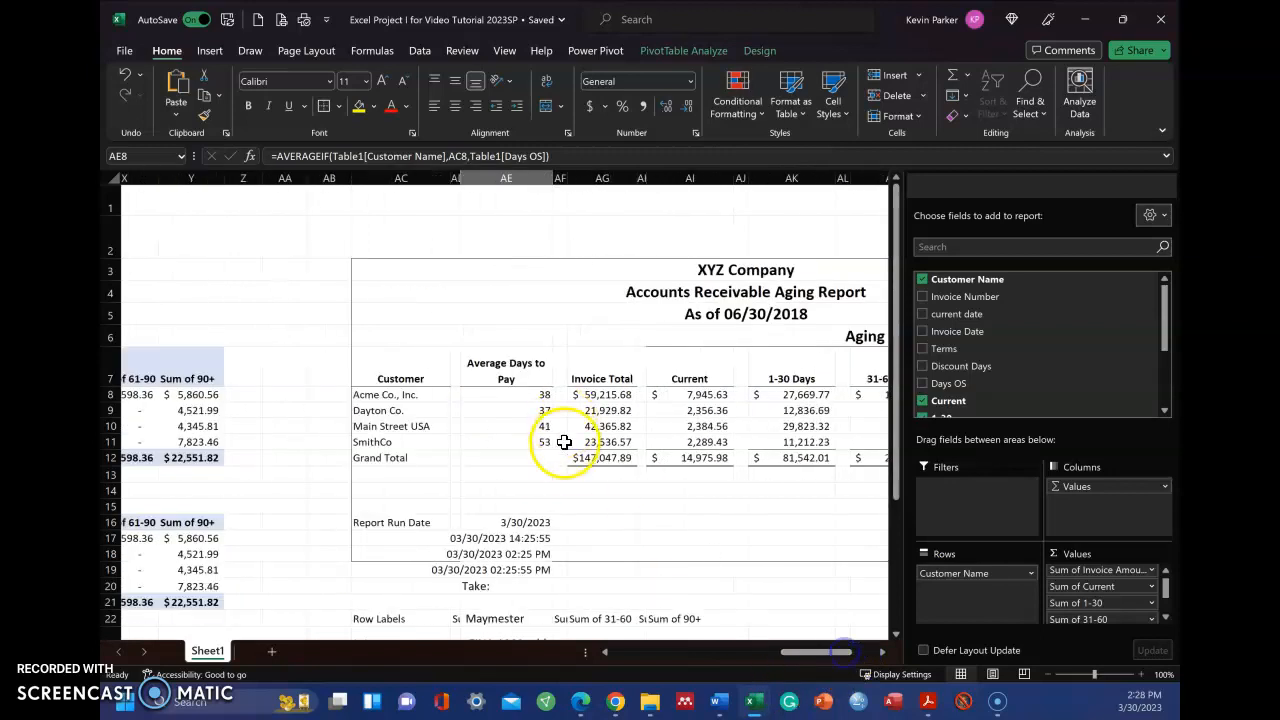
pyautogui.click(507, 522)
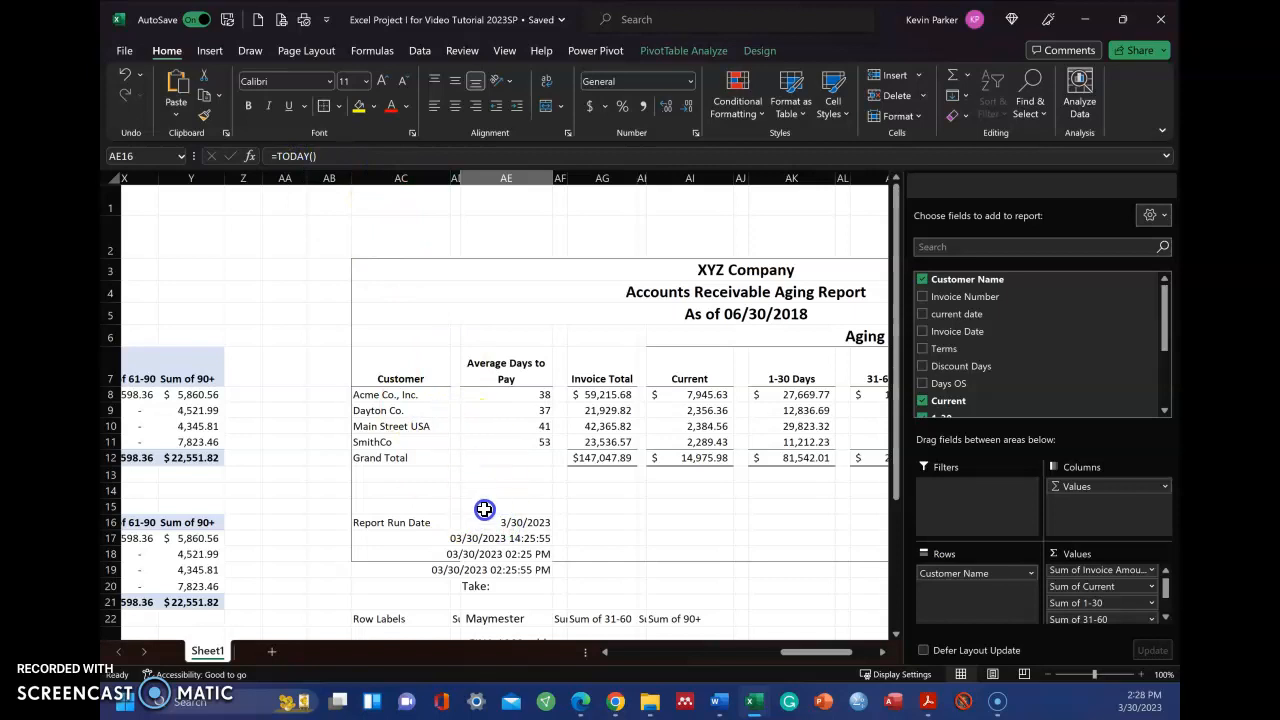
pyautogui.click(466, 540)
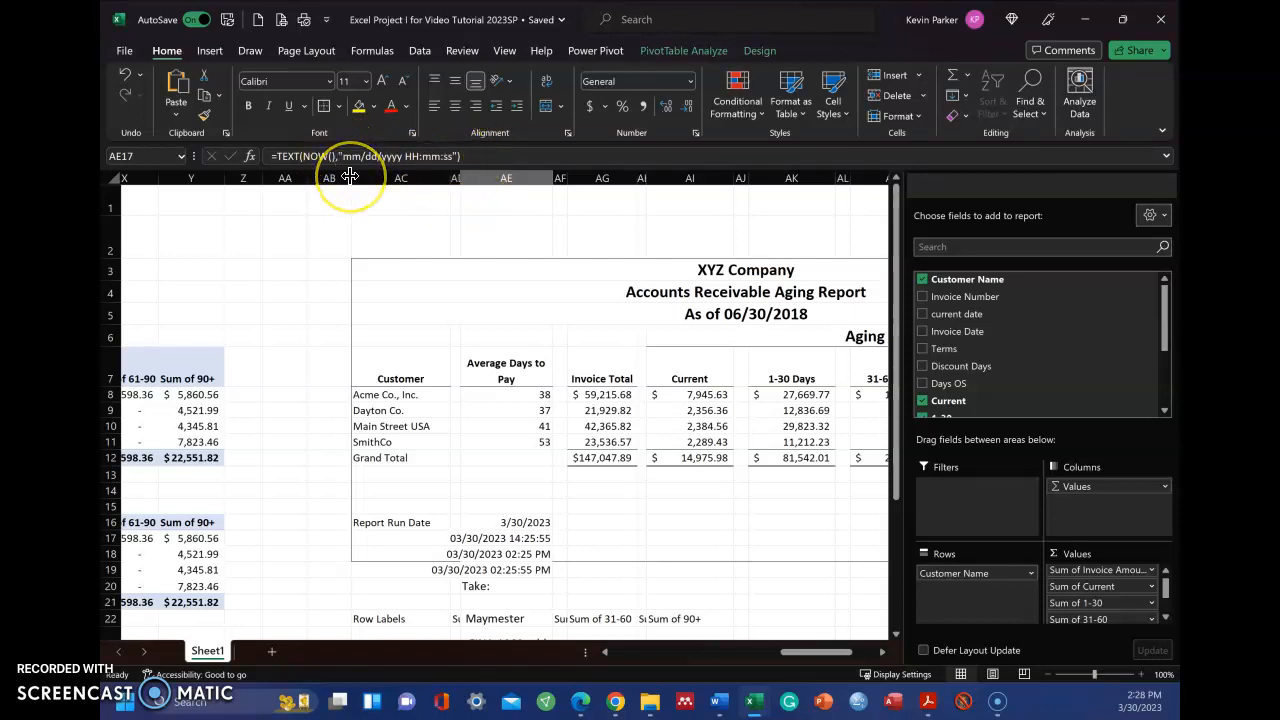
pyautogui.click(527, 552)
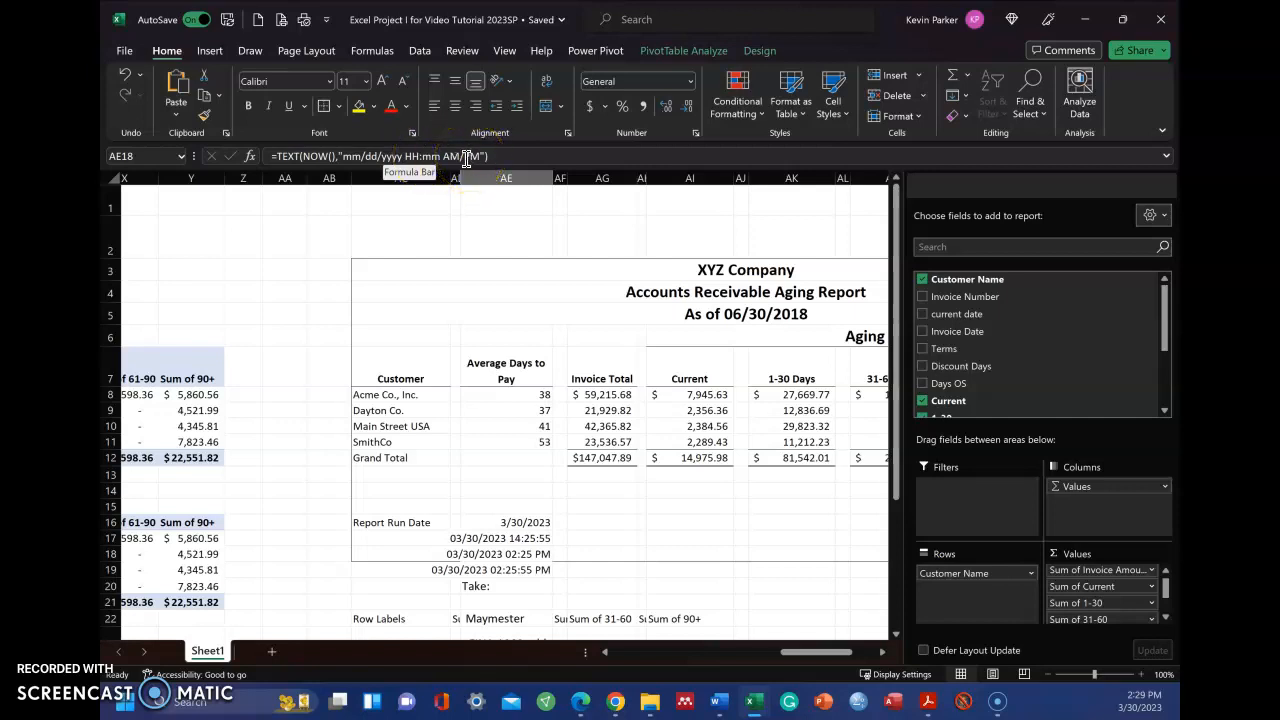
pyautogui.click(499, 573)
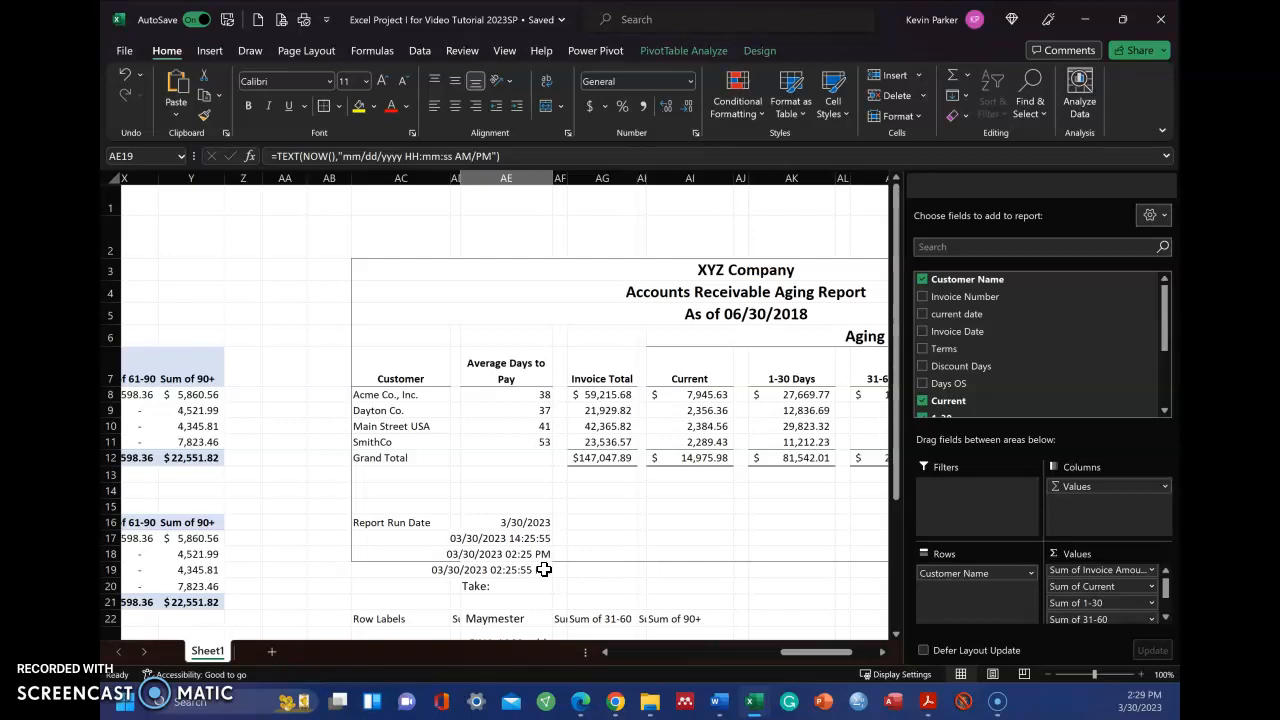
# Check the horizontal alignment setting of the Aging Bracket heading in AI6 without changing it
pyautogui.moveTo(808, 660); pyautogui.dragTo(822, 660)
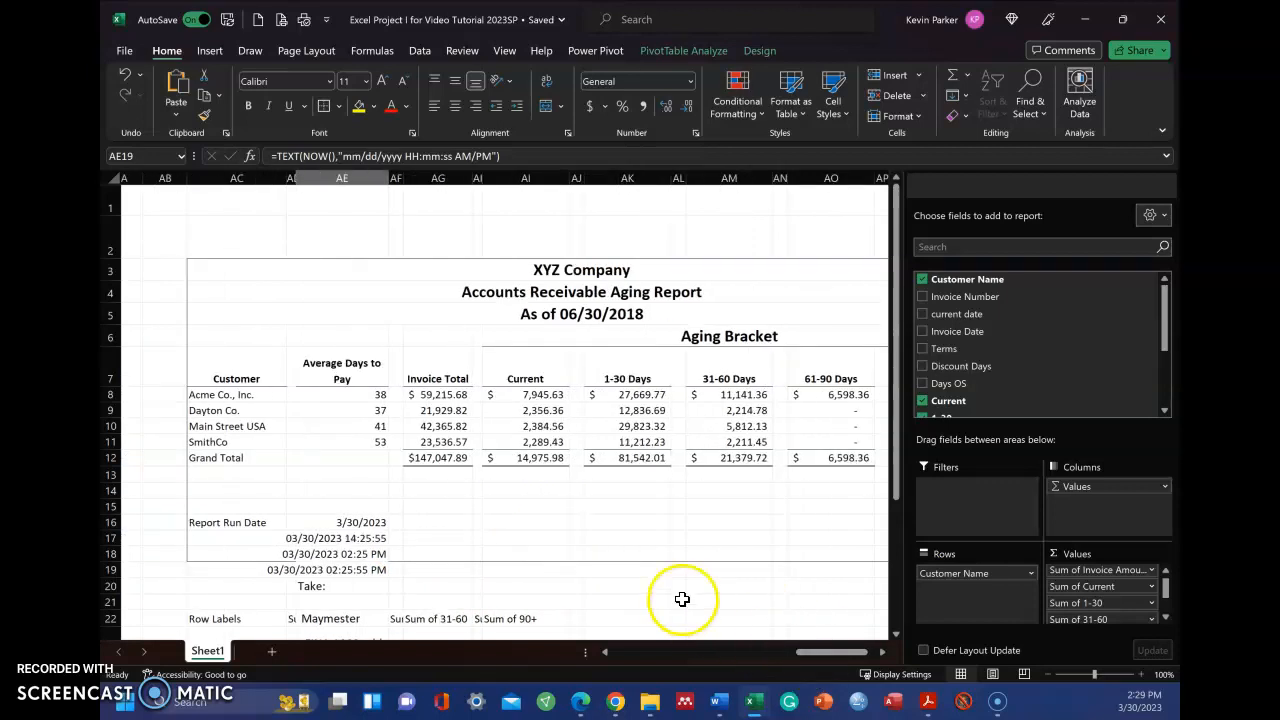
pyautogui.moveTo(845, 652); pyautogui.dragTo(870, 652)
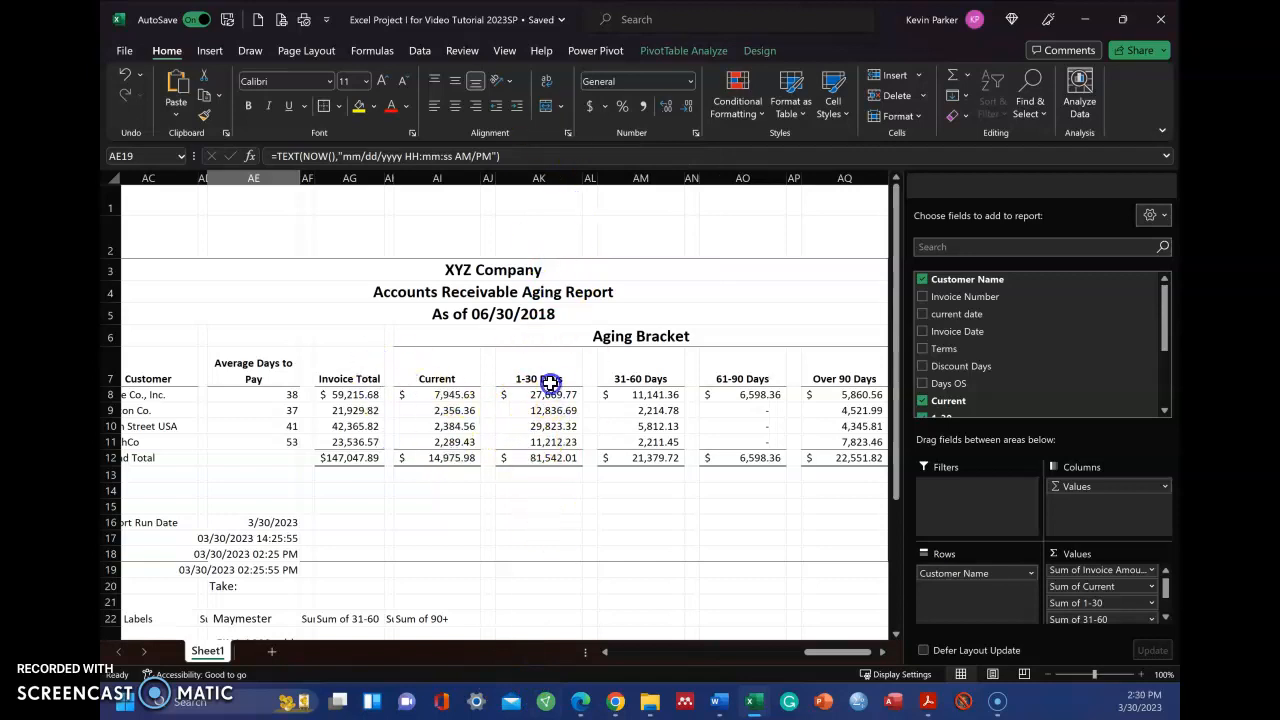
pyautogui.click(432, 340)
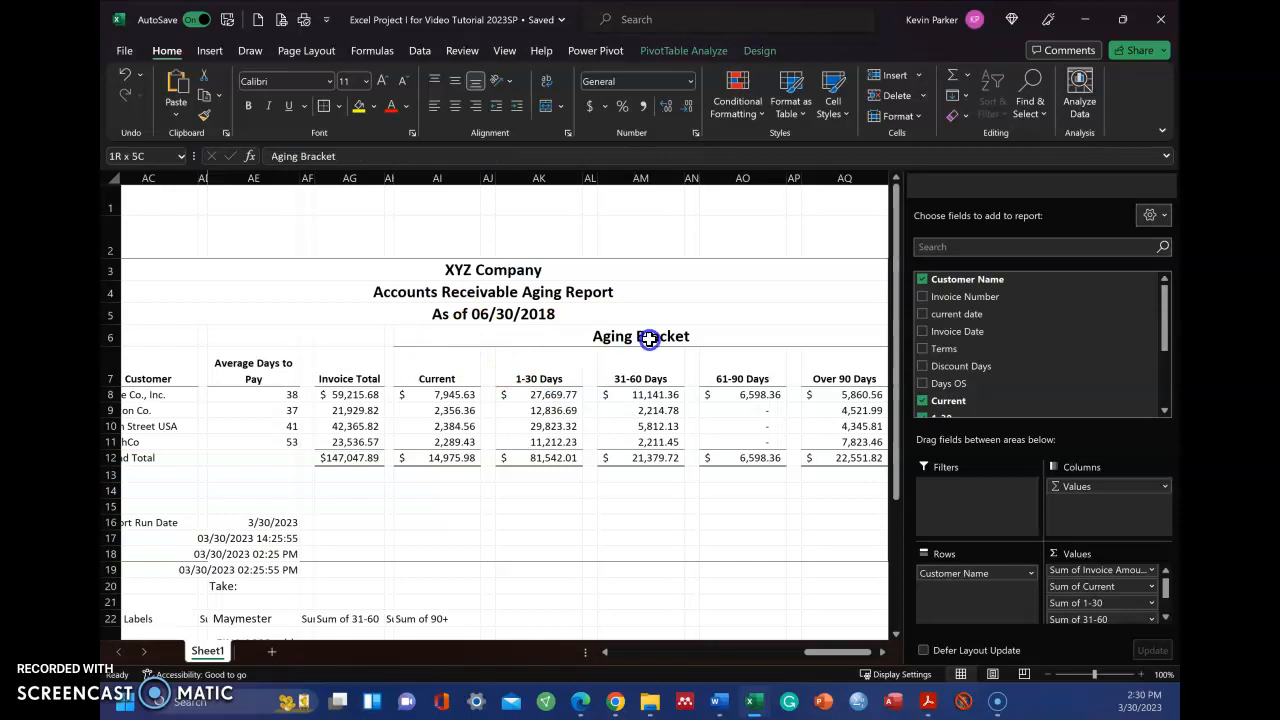
pyautogui.click(494, 340)
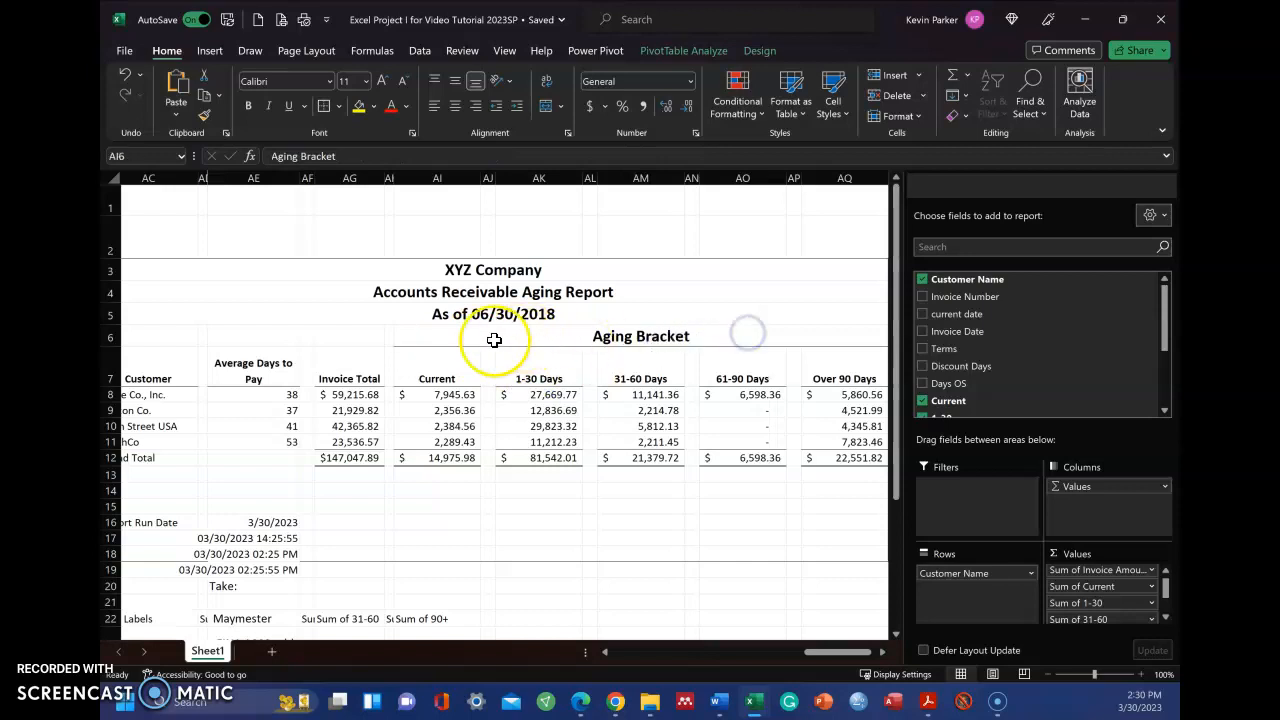
pyautogui.rightClick(419, 340)
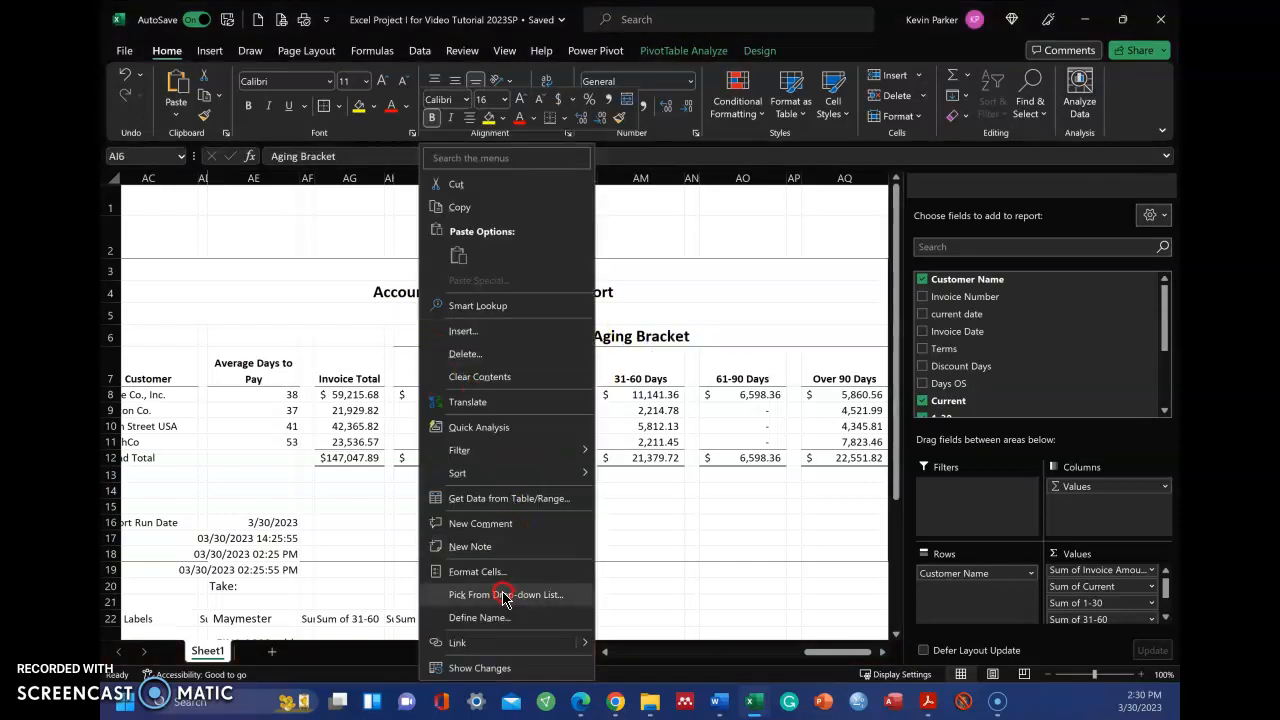
pyautogui.click(492, 573)
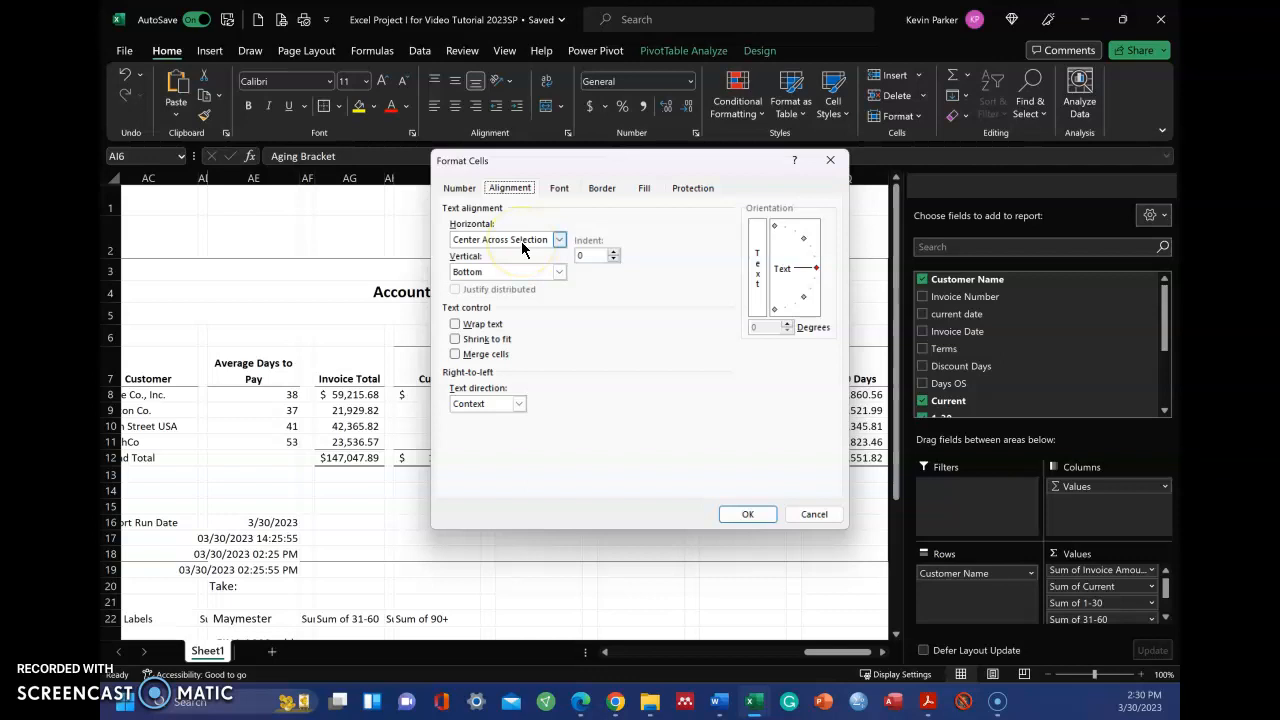
pyautogui.click(825, 518)
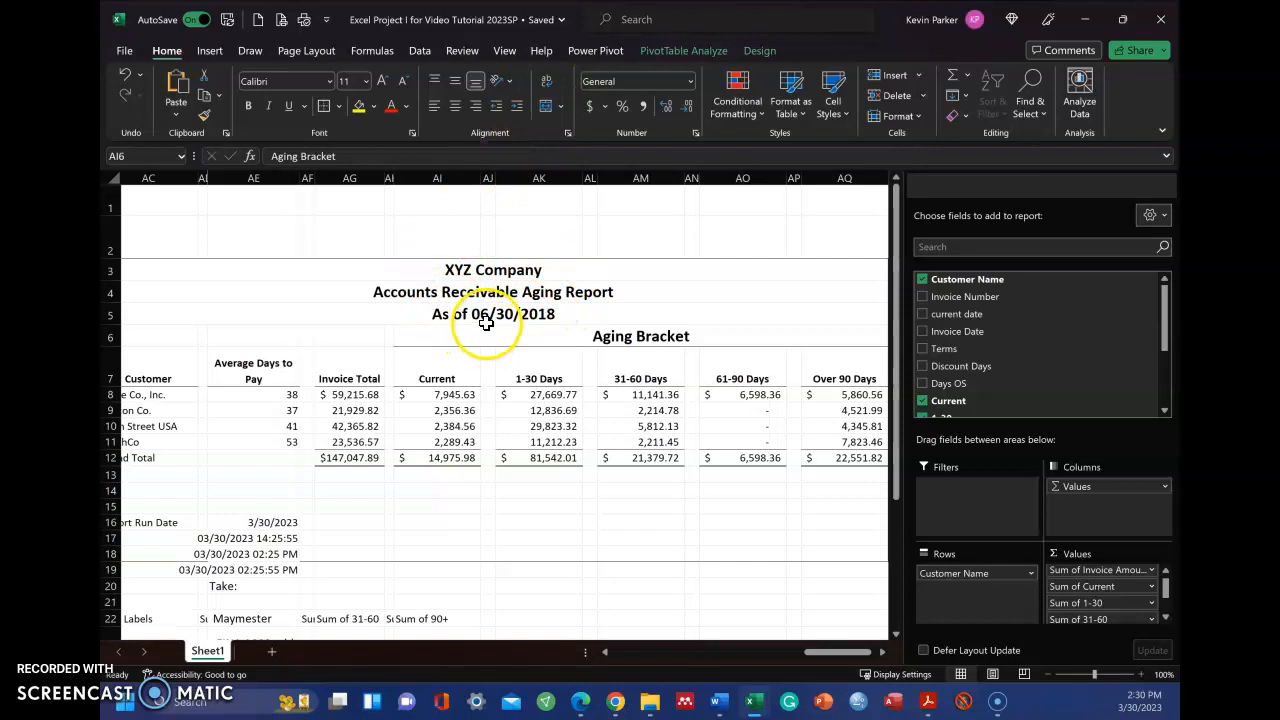
# Check the cell alignment settings of the XYZ Company title in AC3 without changing them
pyautogui.click(349, 271)
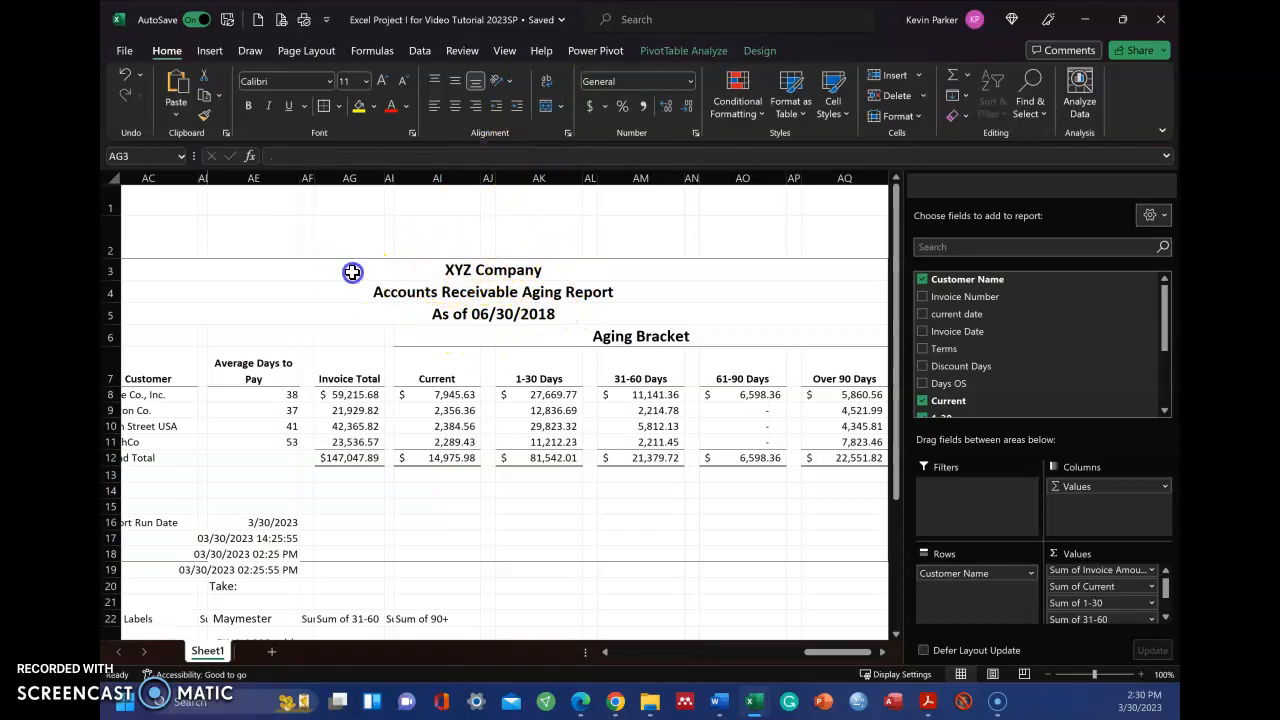
pyautogui.click(249, 279)
pyautogui.moveTo(830, 651); pyautogui.dragTo(780, 651)
pyautogui.click(563, 276)
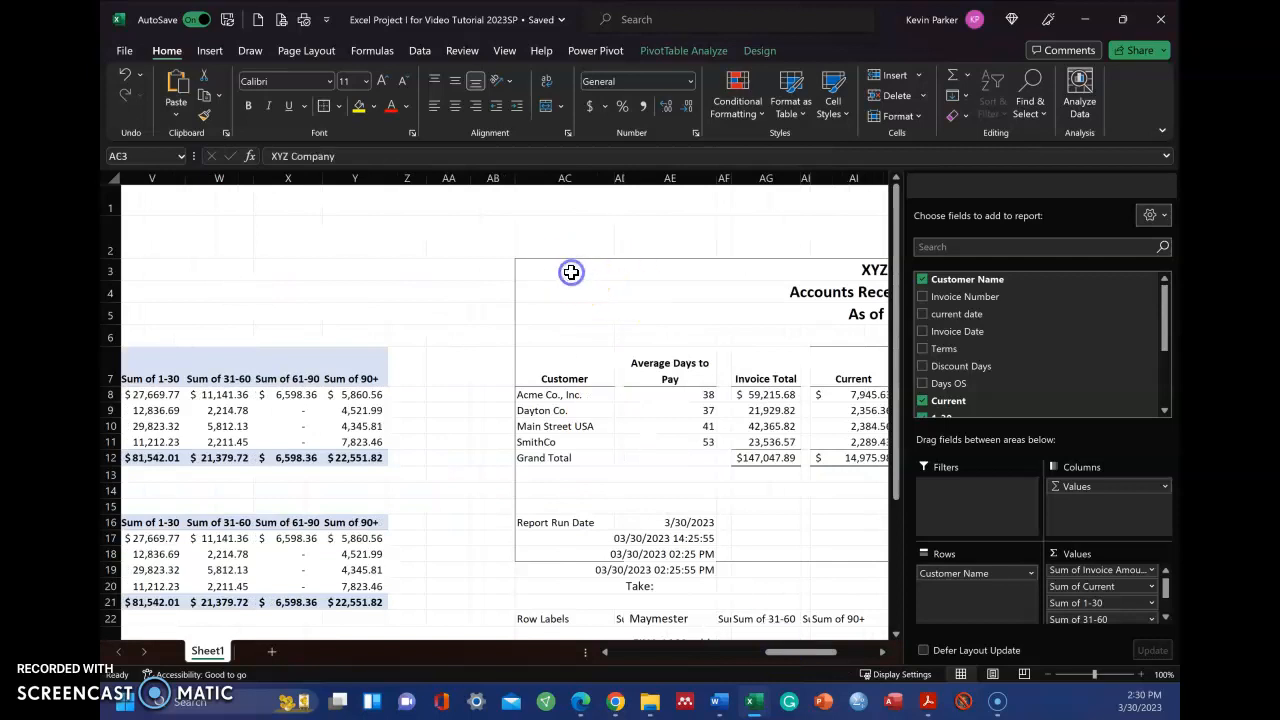
pyautogui.rightClick(550, 275)
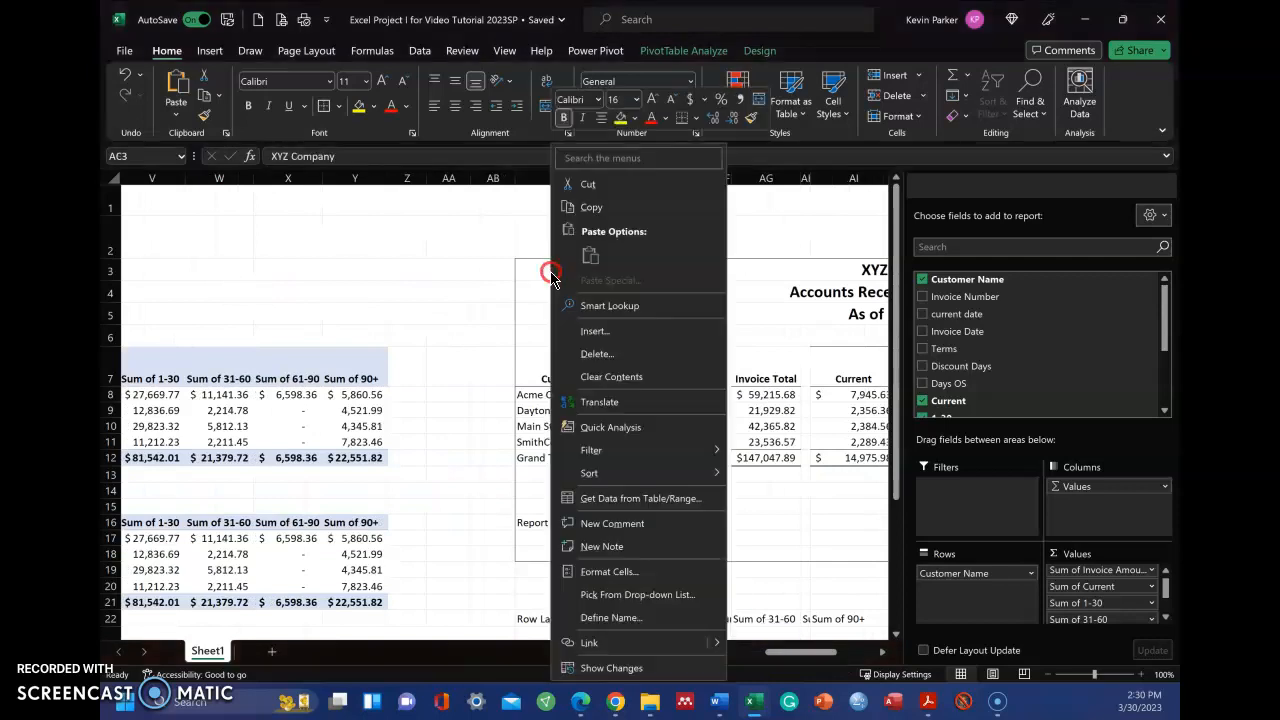
pyautogui.click(620, 571)
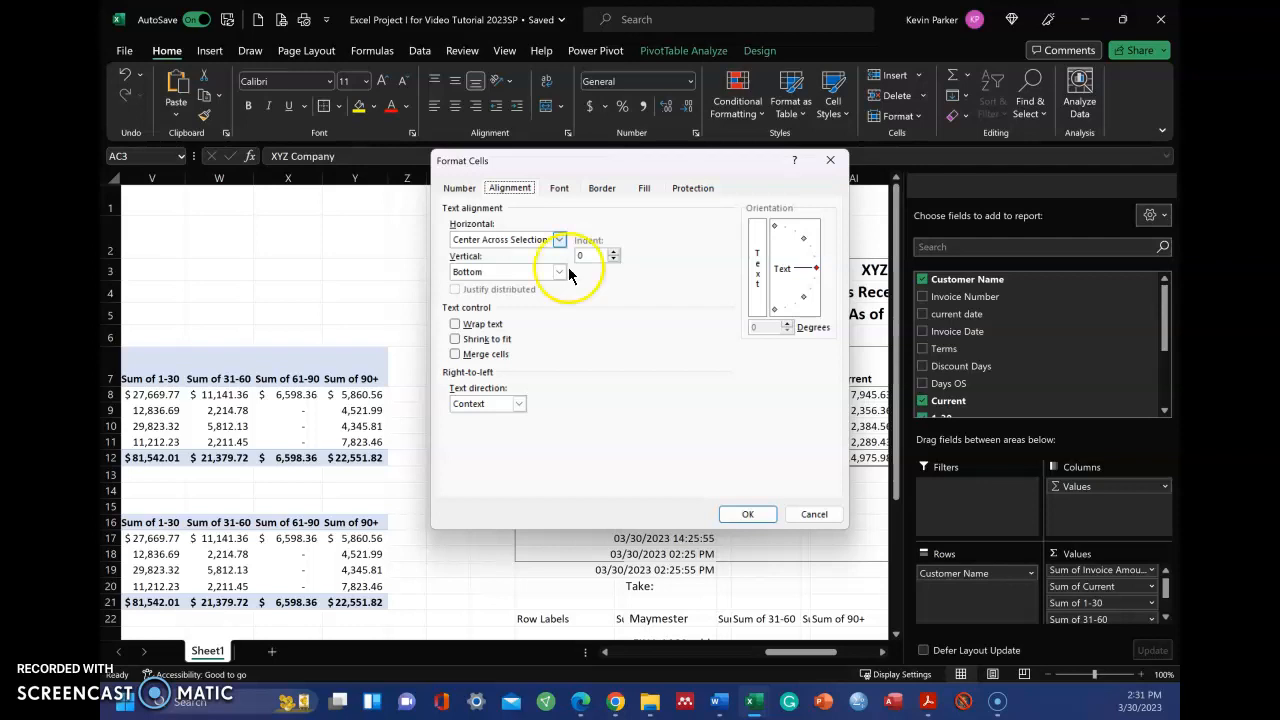
pyautogui.click(810, 515)
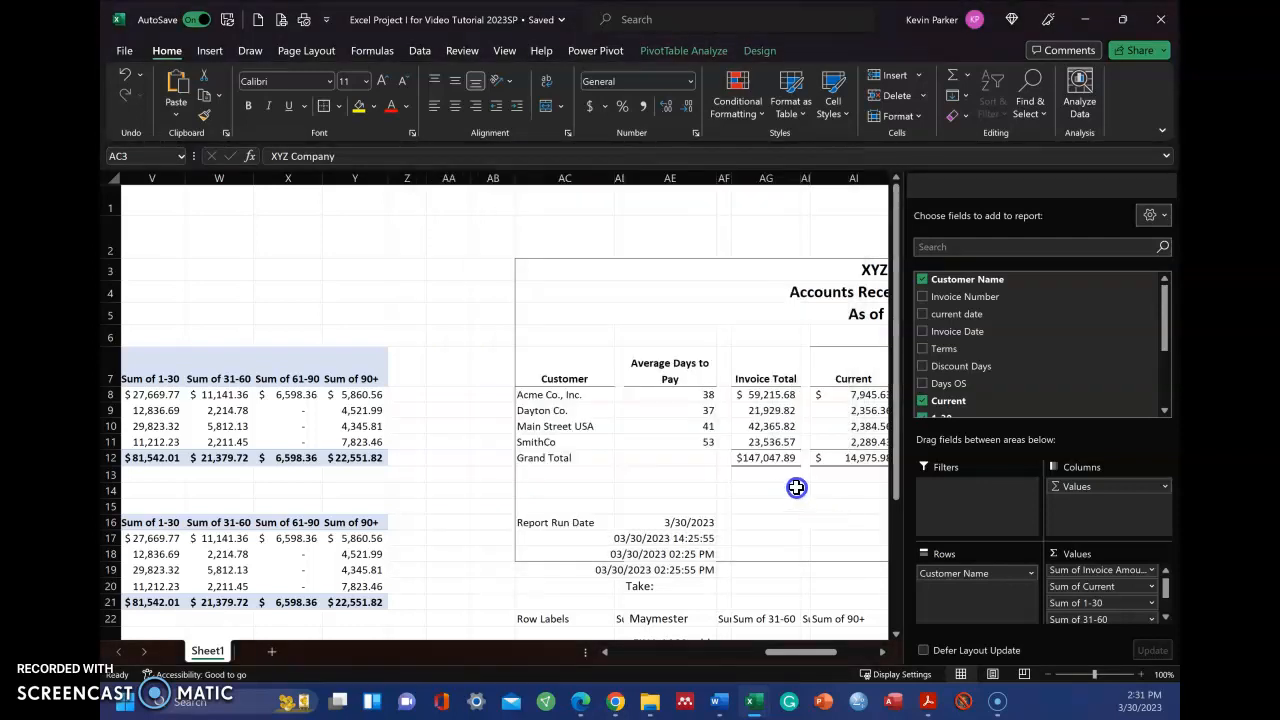
# Try selecting cells down the 31-60 Days column from AM5 in the report heading, and reselect the title in AC3
pyautogui.moveTo(804, 652); pyautogui.dragTo(838, 652)
pyautogui.moveTo(704, 493)
pyautogui.mouseDown()
pyautogui.moveTo(704, 314)
pyautogui.moveTo(691, 487)
pyautogui.mouseUp()
pyautogui.moveTo(670, 316); pyautogui.dragTo(688, 507)
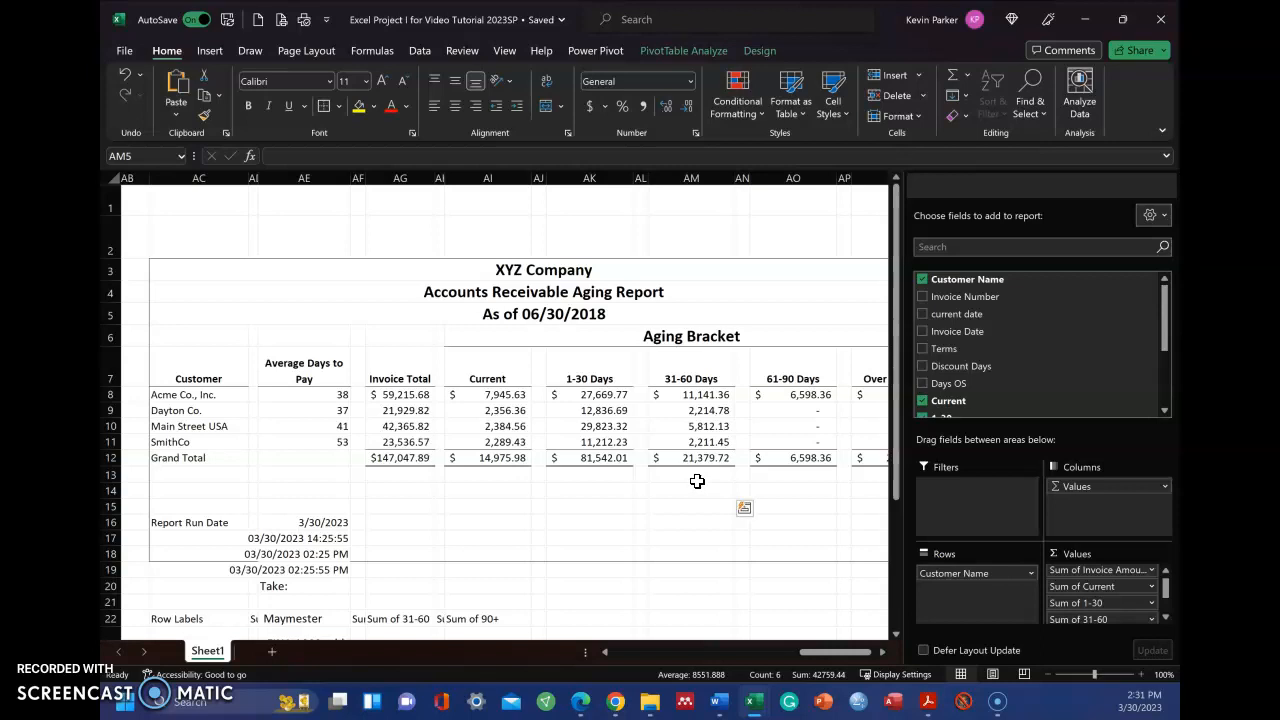
pyautogui.click(187, 268)
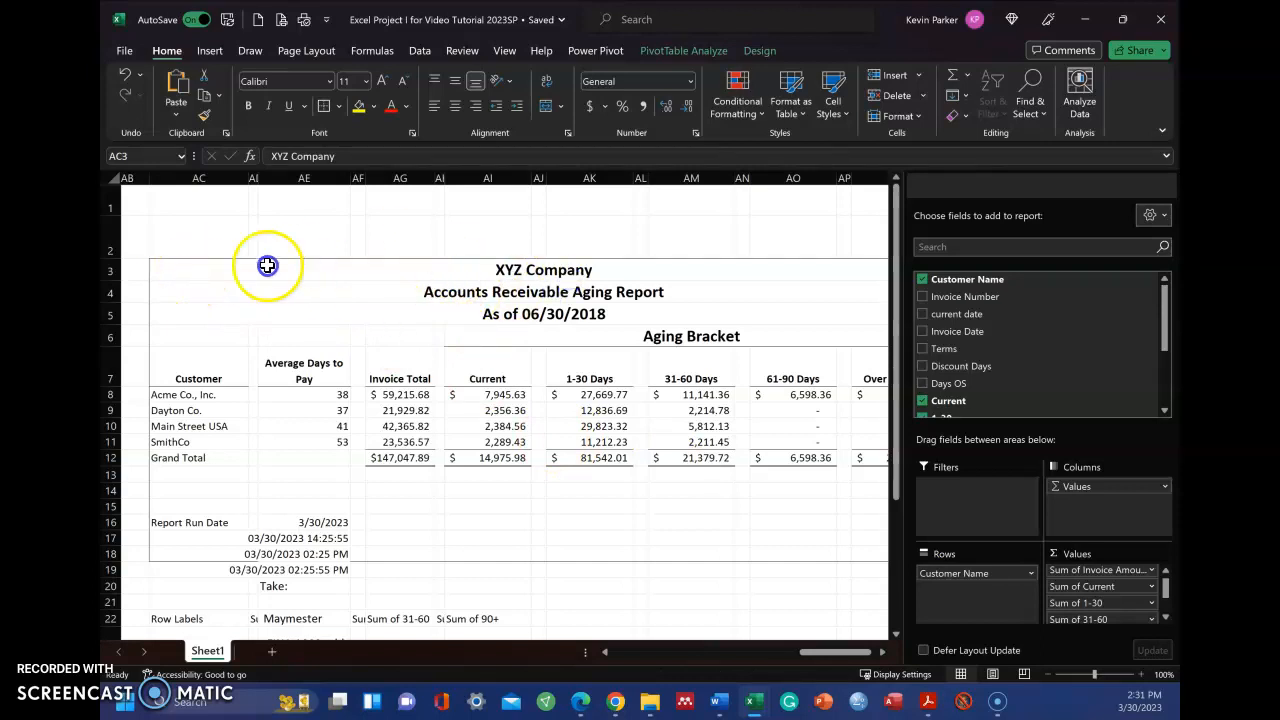
# Check the cell contents of the XYZ Company title in AC3 and the As of date heading in AC5
pyautogui.click(204, 272)
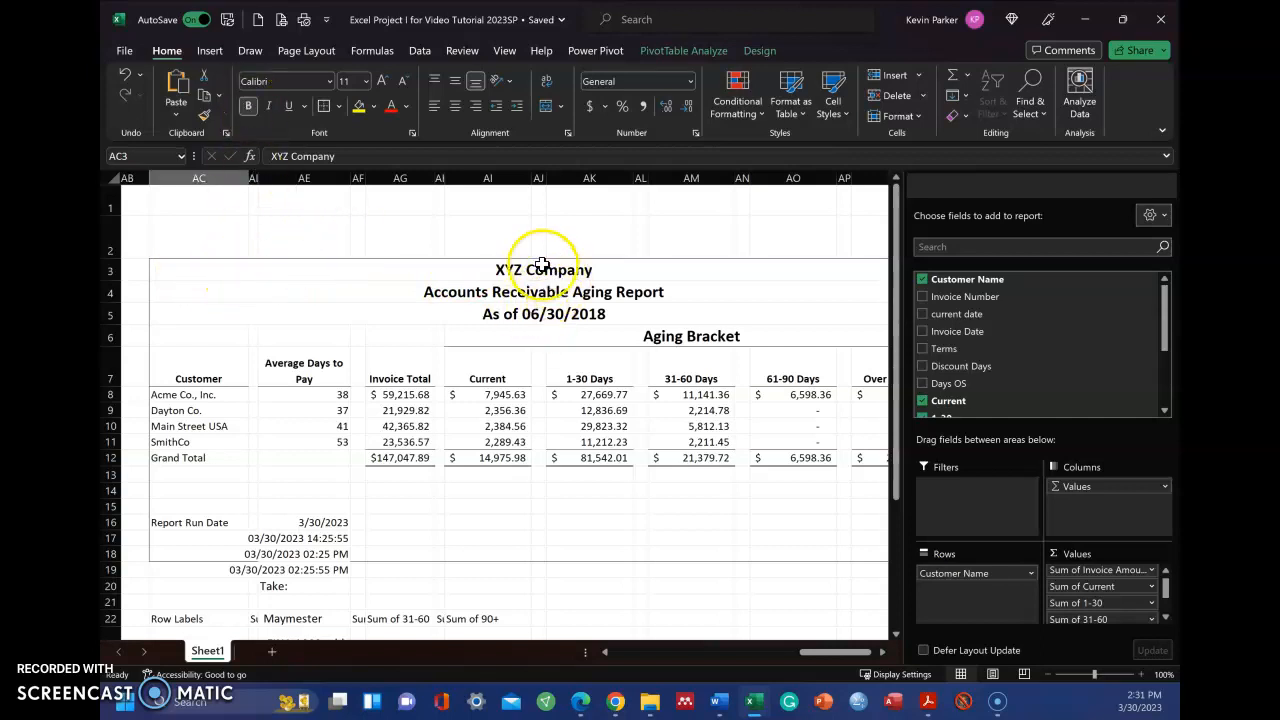
pyautogui.click(357, 155)
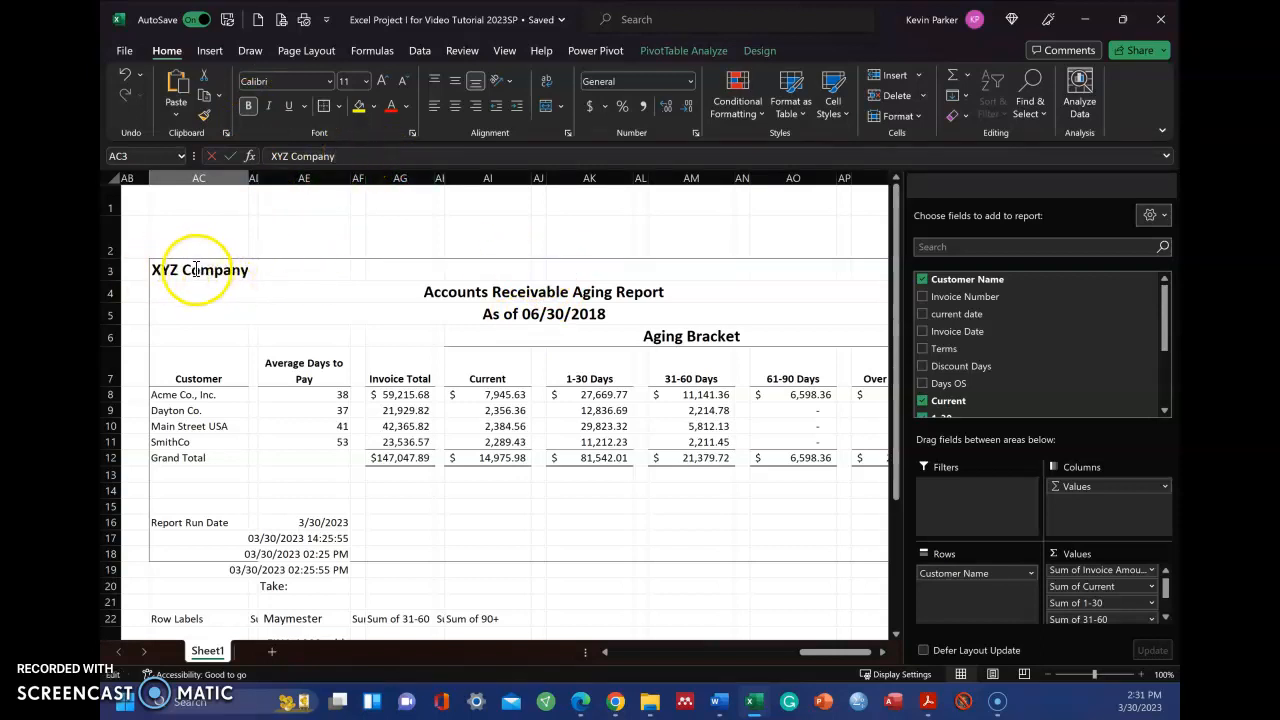
pyautogui.click(202, 314)
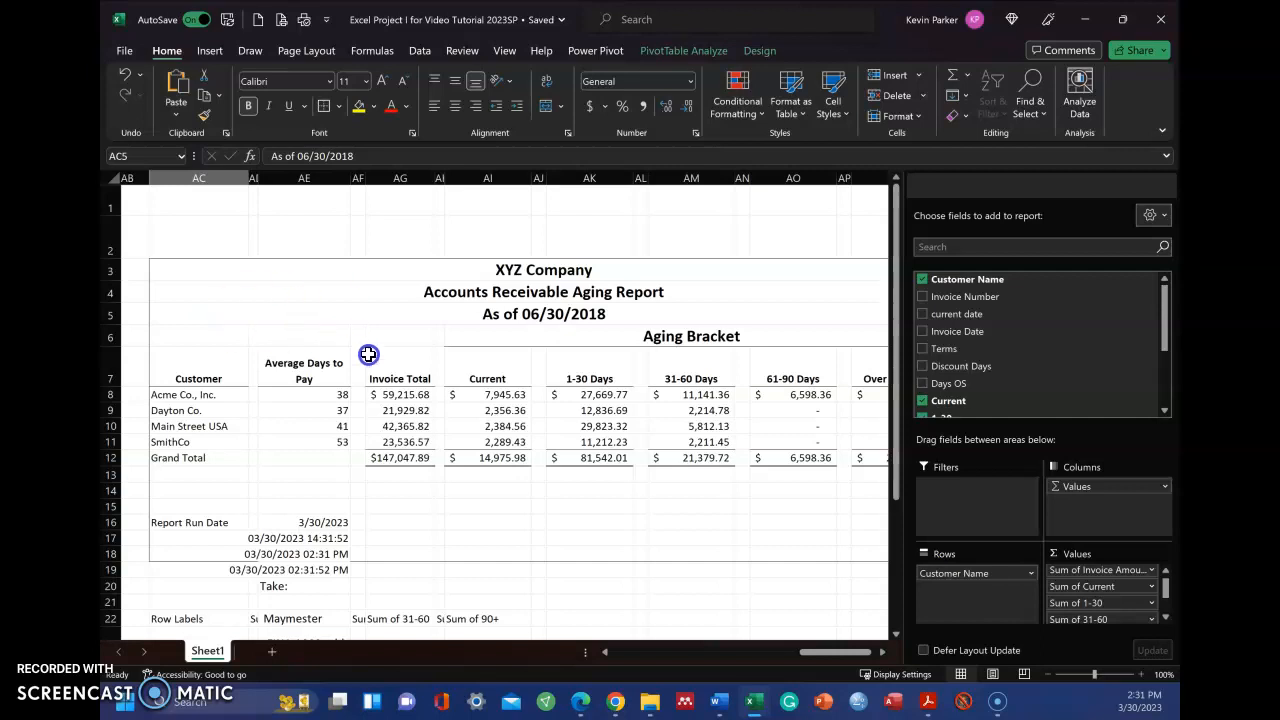
# Switch to the example solution PDF in Adobe Acrobat Reader and examine the report totals and percentage row on page 2
pyautogui.scroll(-1, 365, 300)
pyautogui.scroll(1, 366, 277)
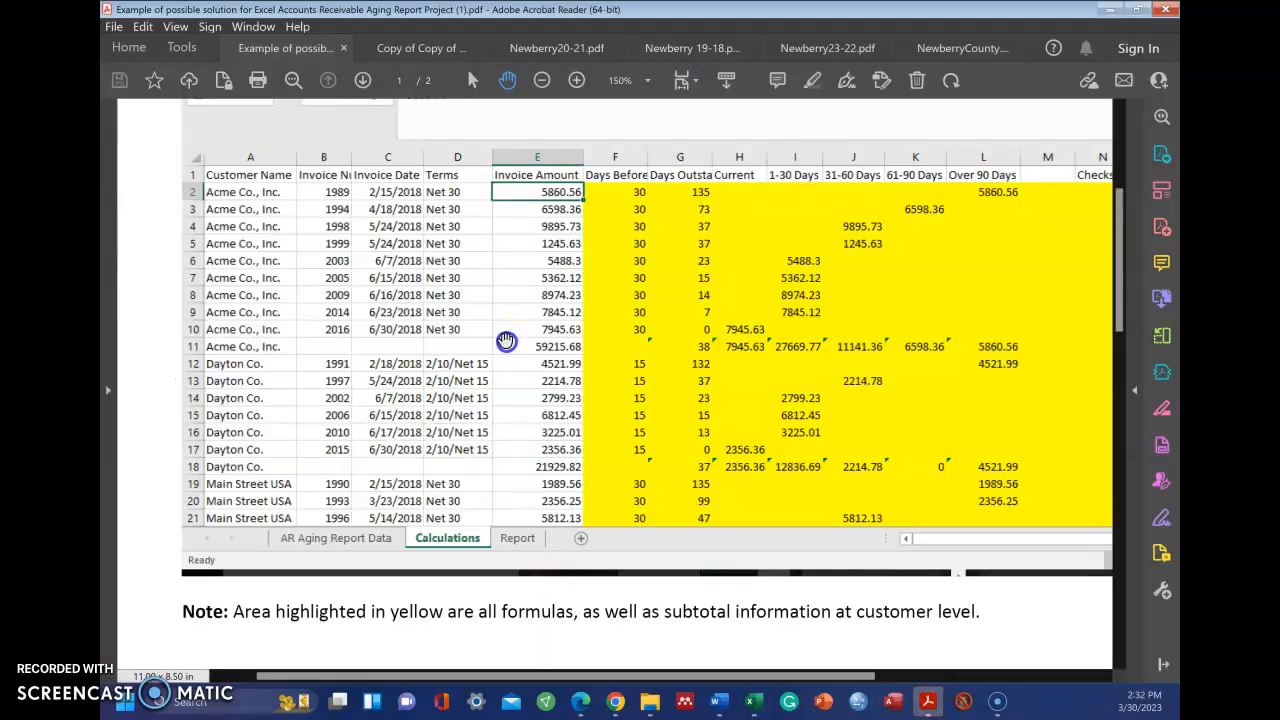
pyautogui.scroll(-5, 506, 341)
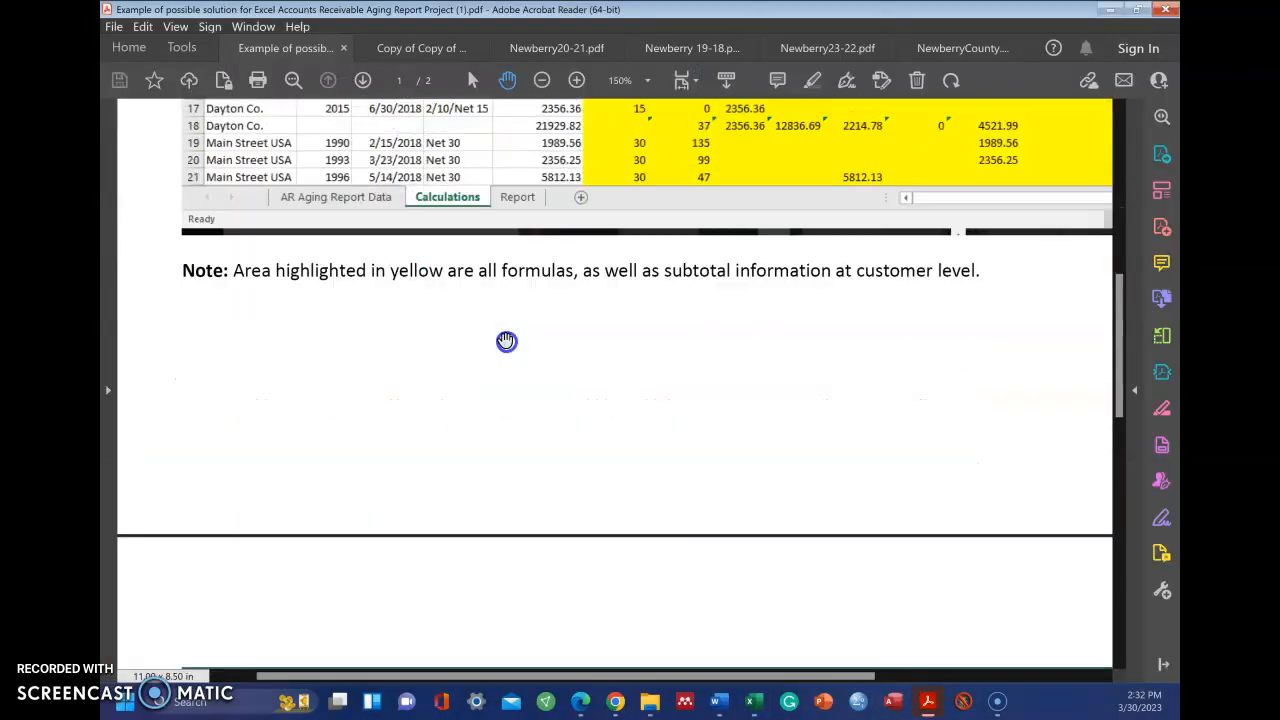
pyautogui.scroll(-5, 506, 341)
pyautogui.scroll(-5, 505, 340)
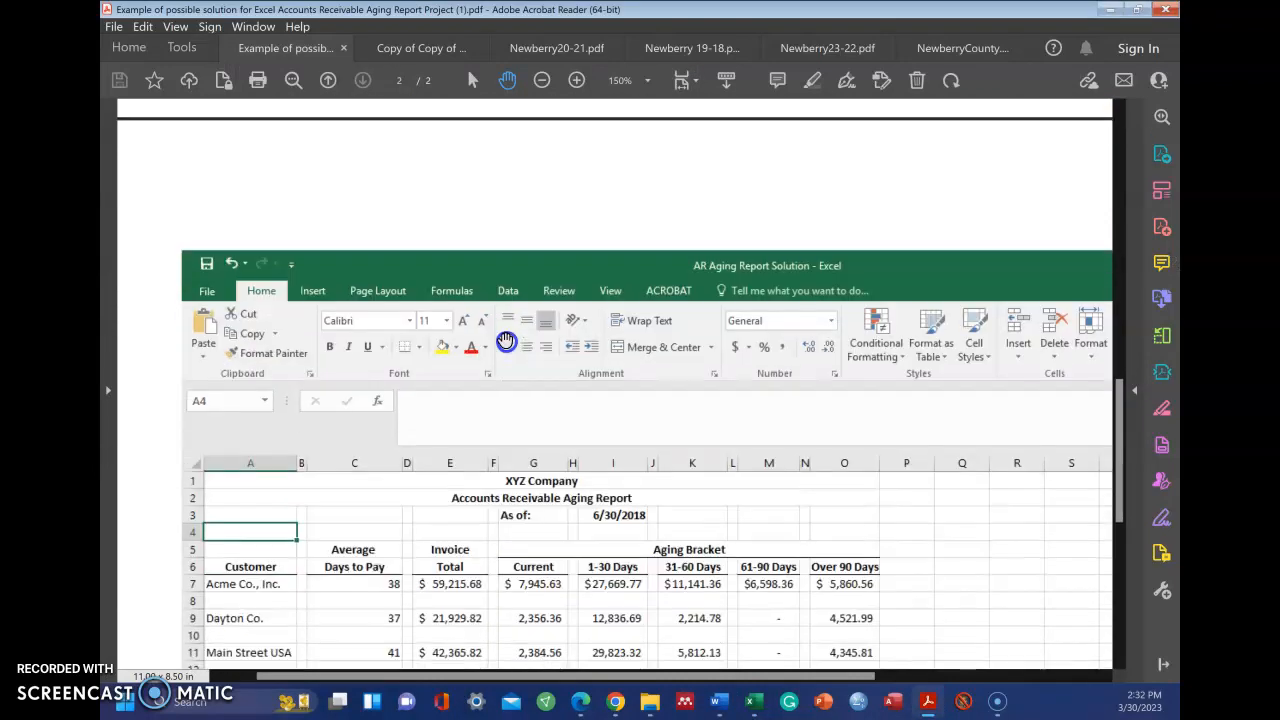
pyautogui.moveTo(507, 342)
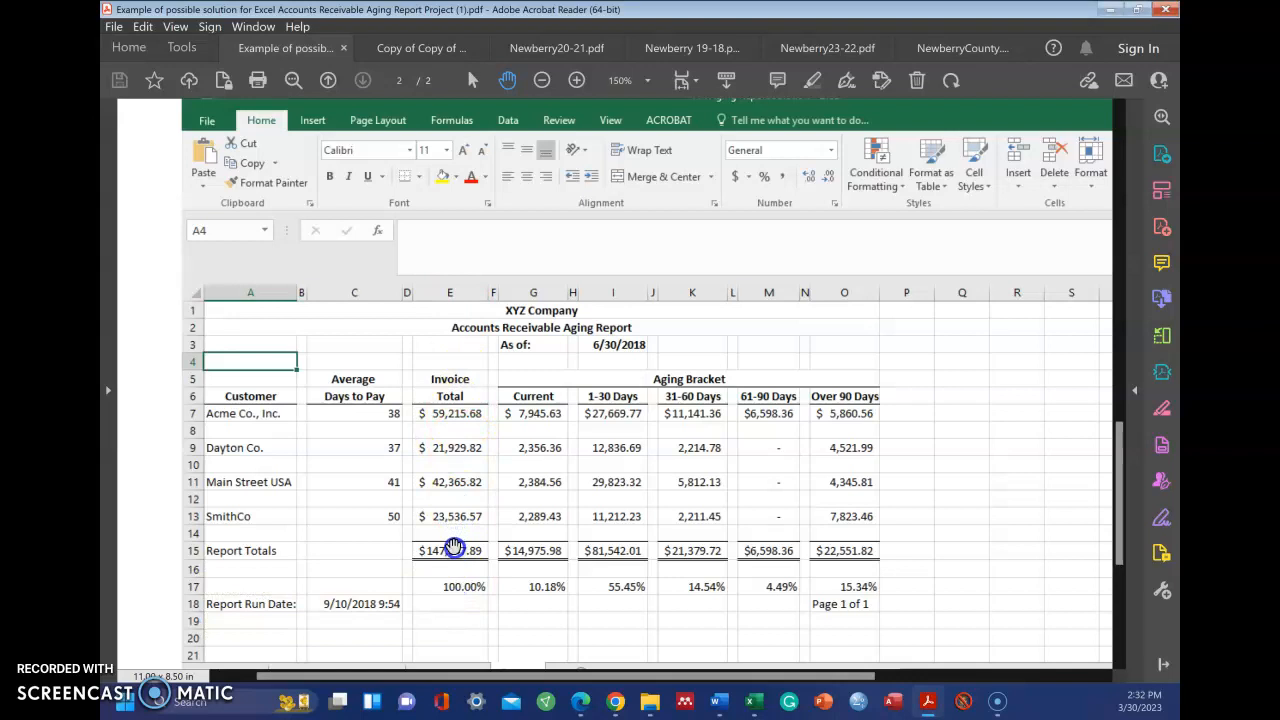
pyautogui.moveTo(451, 550)
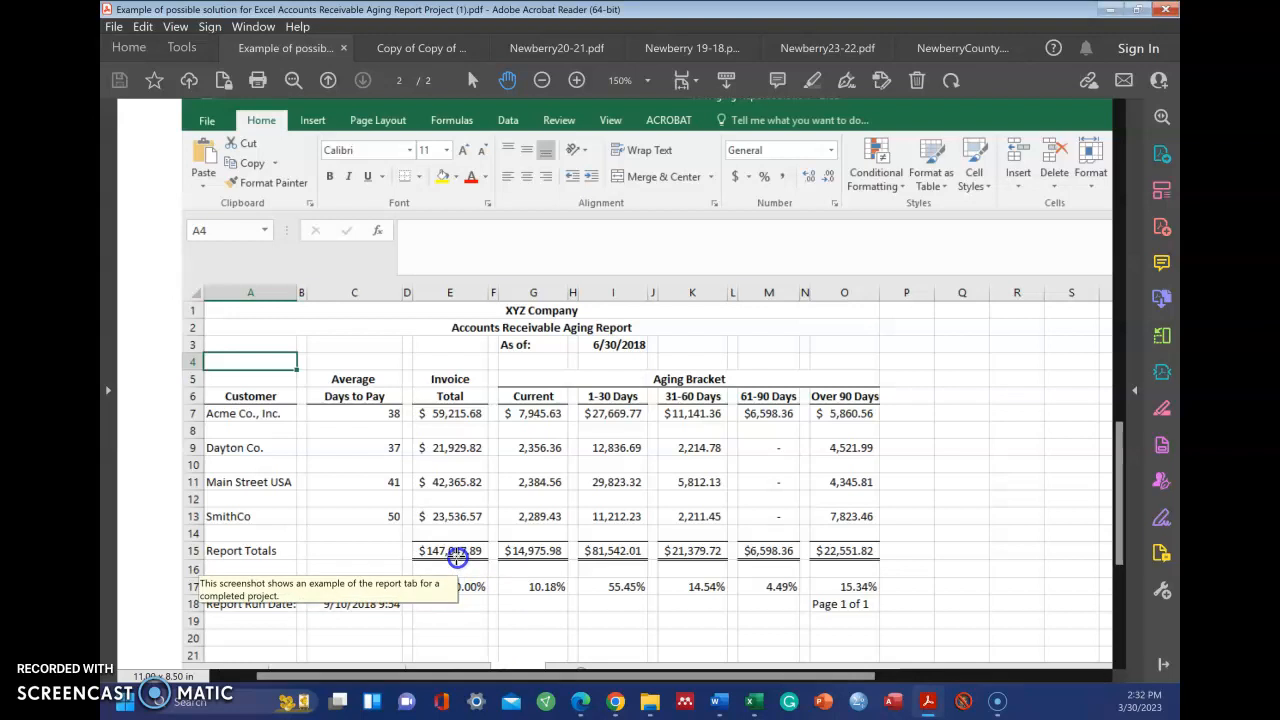
# Switch back to the Excel workbook and enter the formula =AG12/AG12 in AG14 below the Invoice Total grand total
pyautogui.click(750, 701)
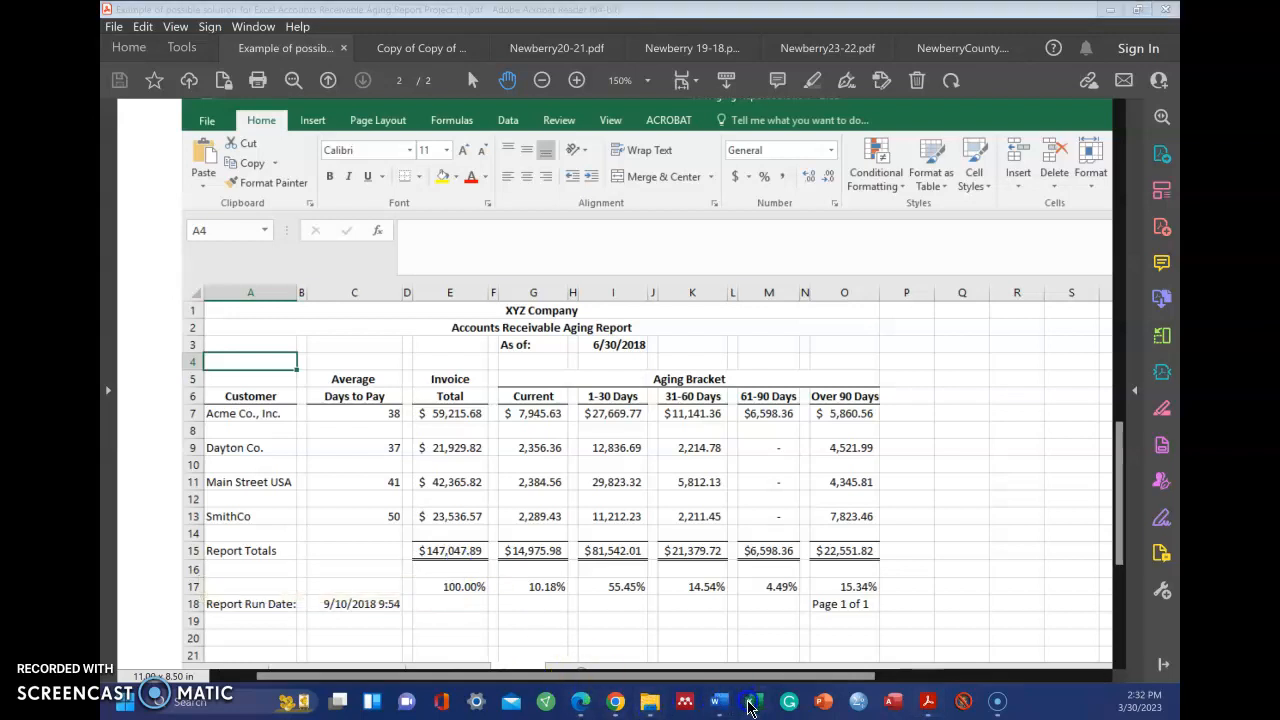
pyautogui.click(672, 636)
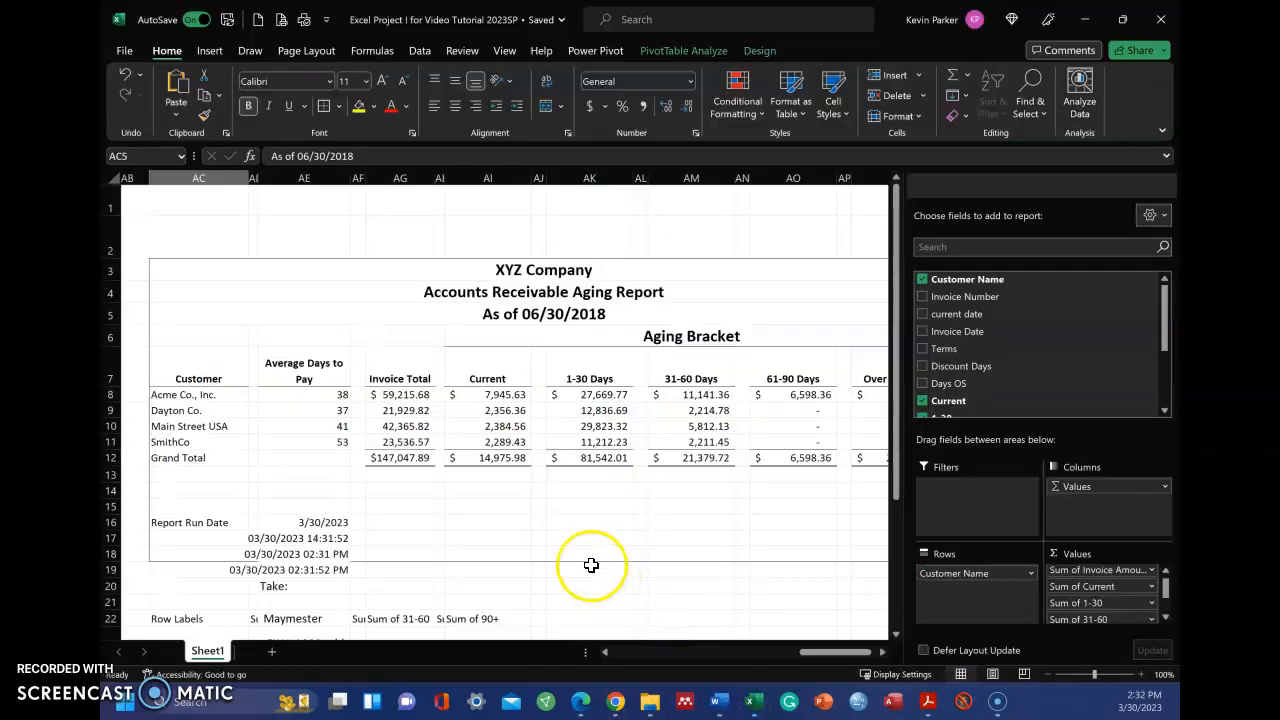
pyautogui.click(412, 490)
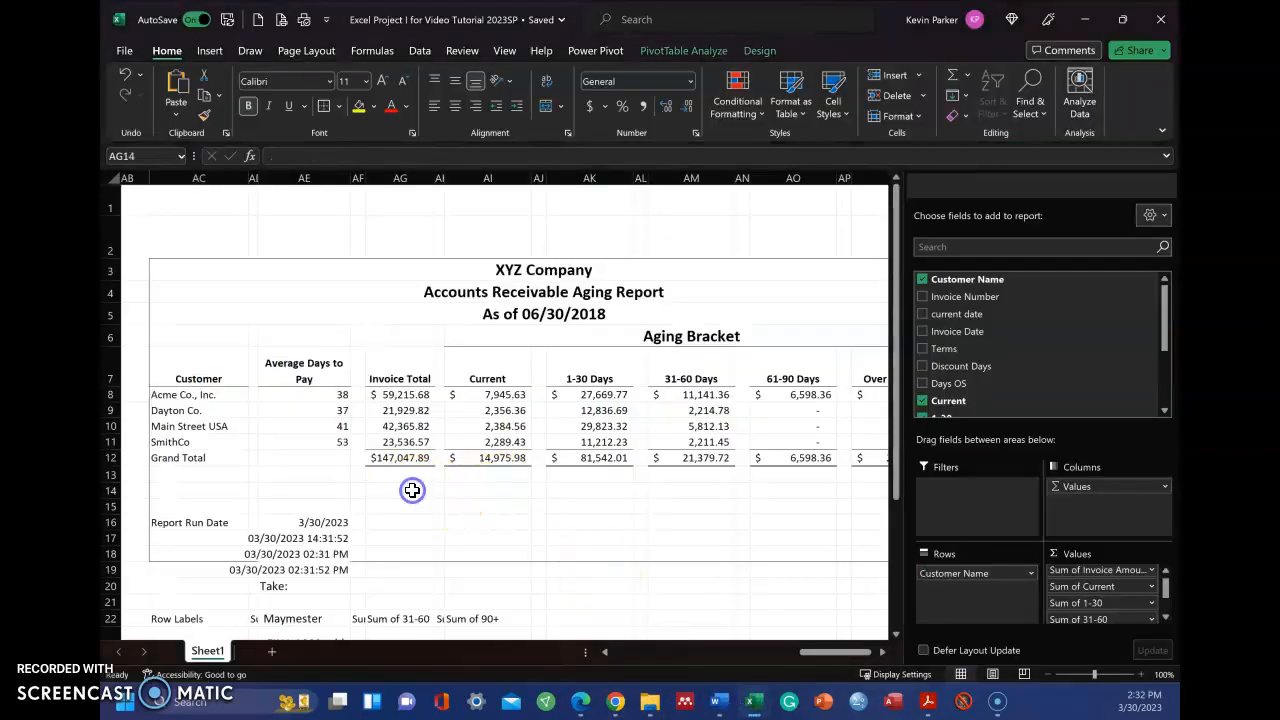
pyautogui.write('=')
pyautogui.click(399, 460)
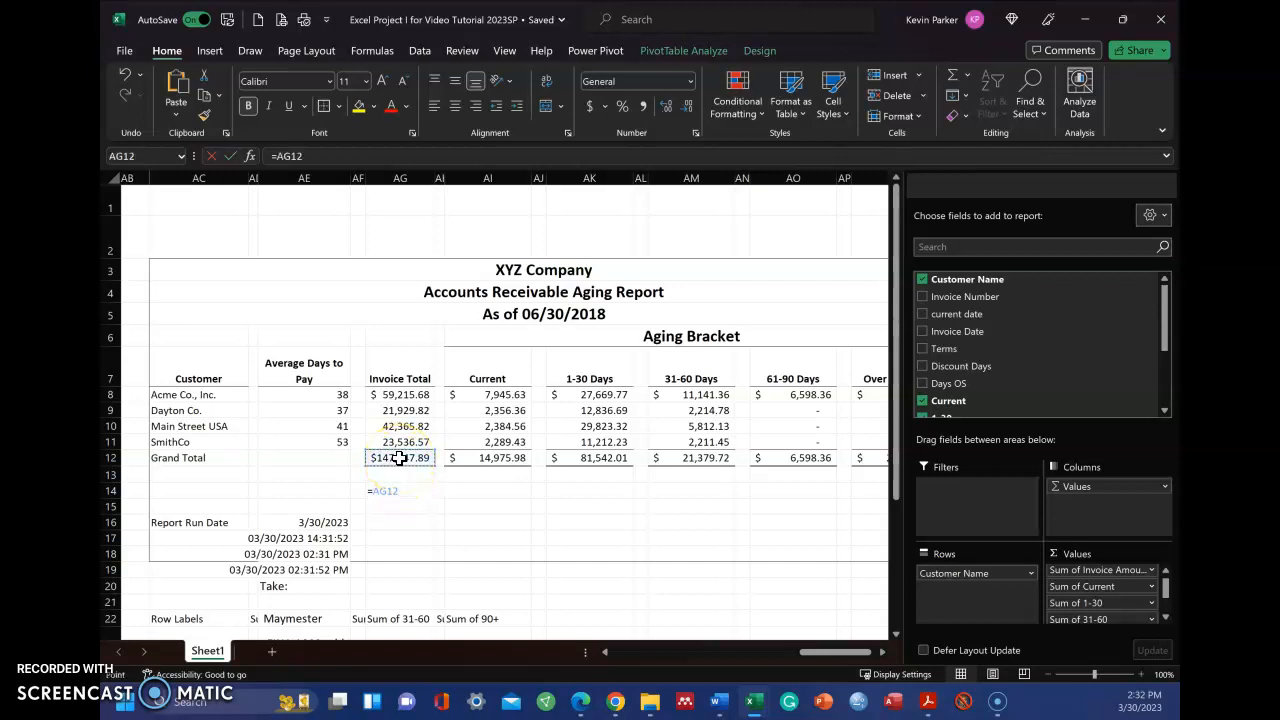
pyautogui.write('/')
pyautogui.click(399, 458)
pyautogui.press('Return')
# Move the percentage formula from AG14 to AG15 and make its divisor absolute, giving =AG12/$AG$12
pyautogui.click(402, 511)
pyautogui.click(406, 491)
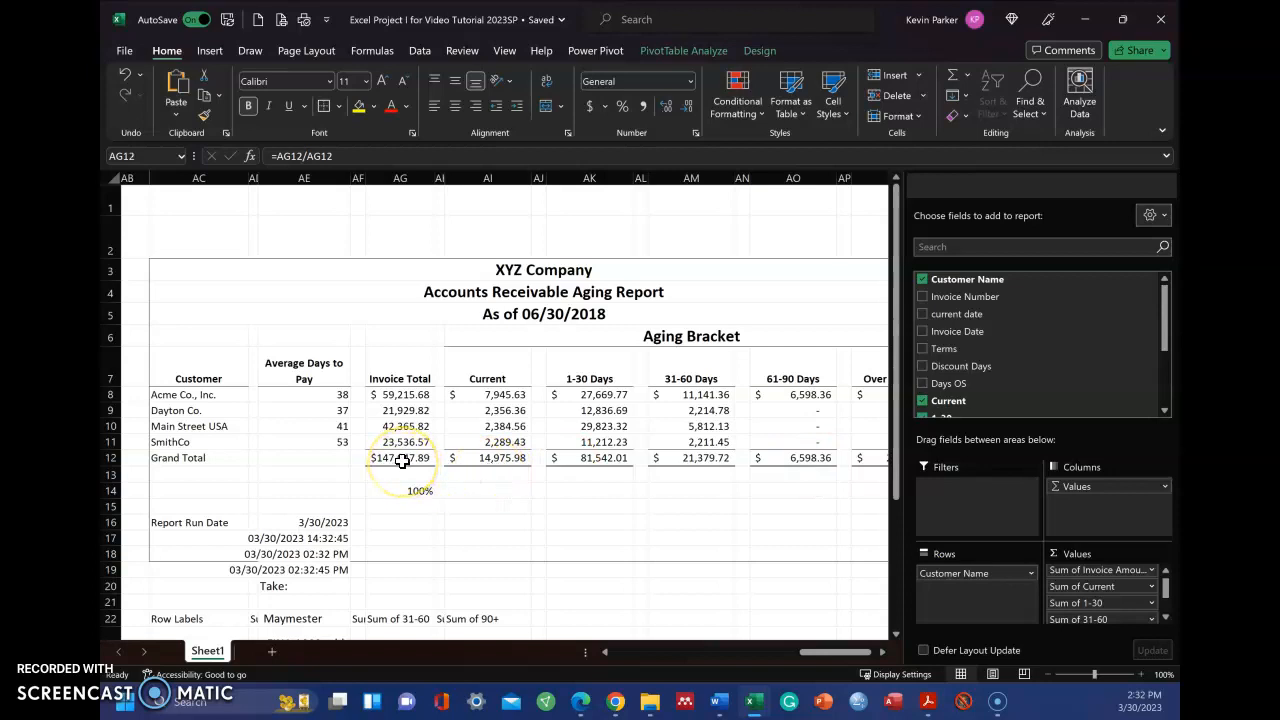
pyautogui.click(415, 490)
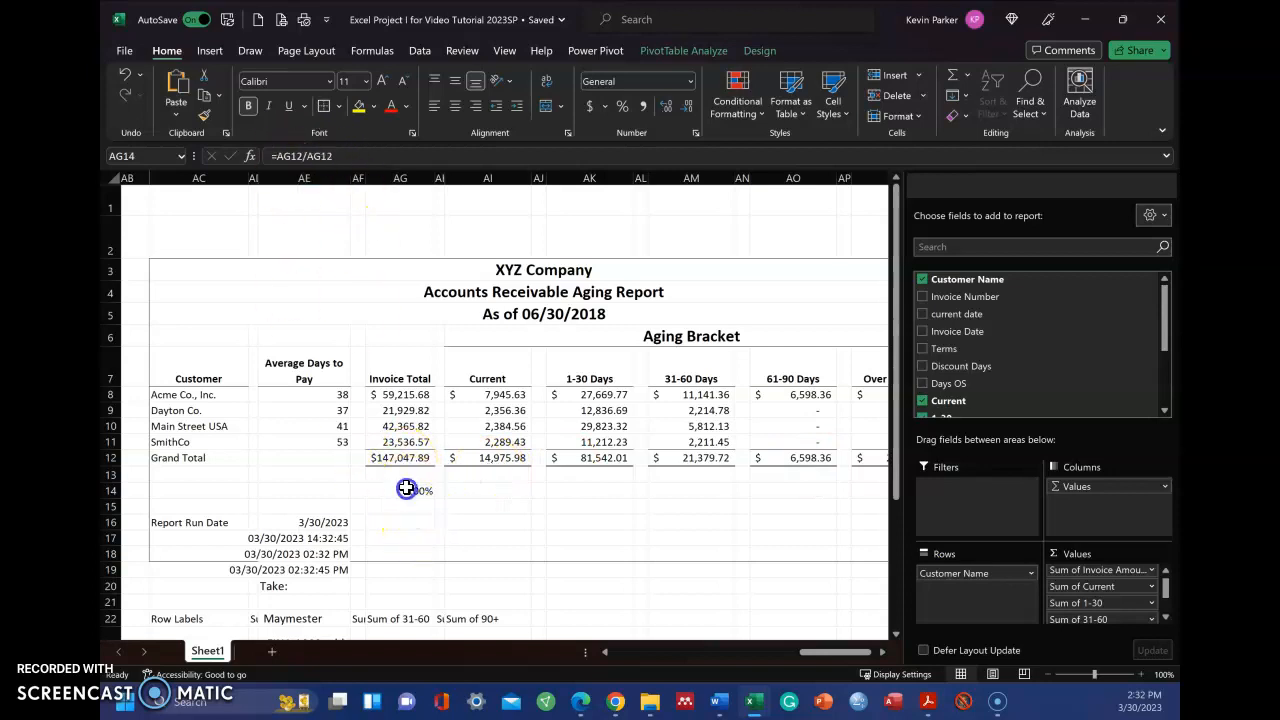
pyautogui.moveTo(405, 505); pyautogui.dragTo(405, 508)
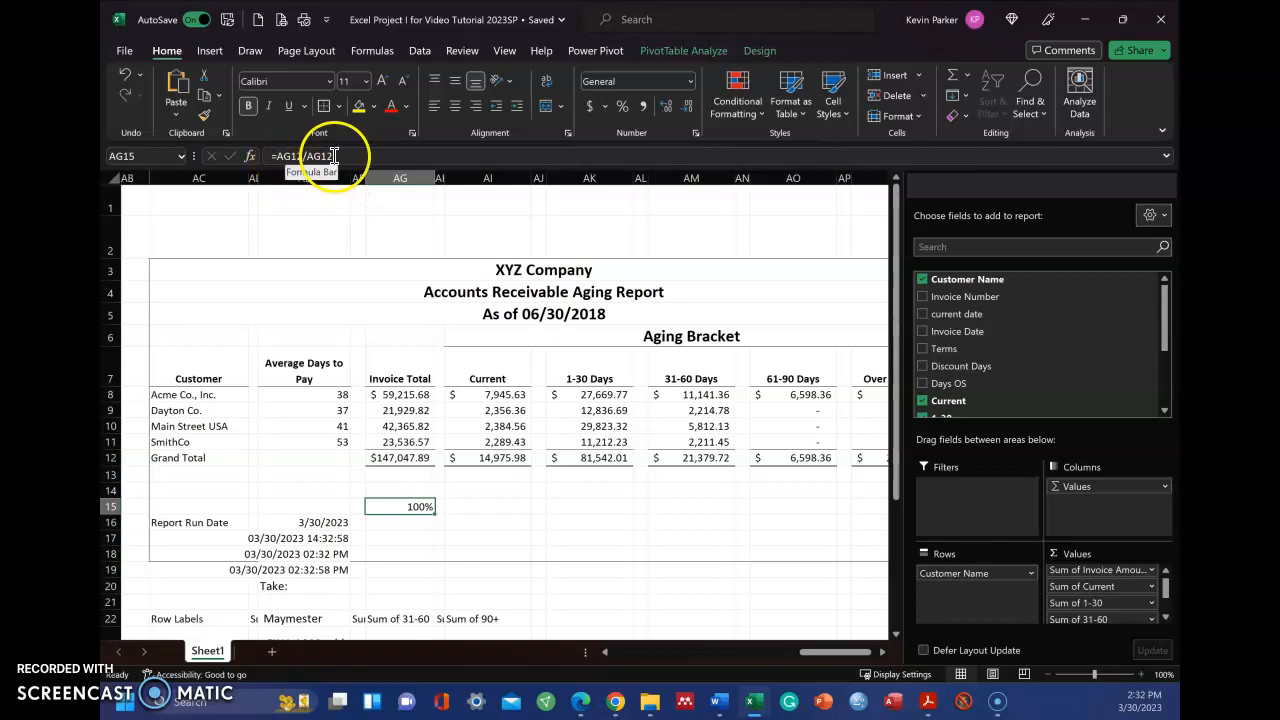
pyautogui.click(327, 155)
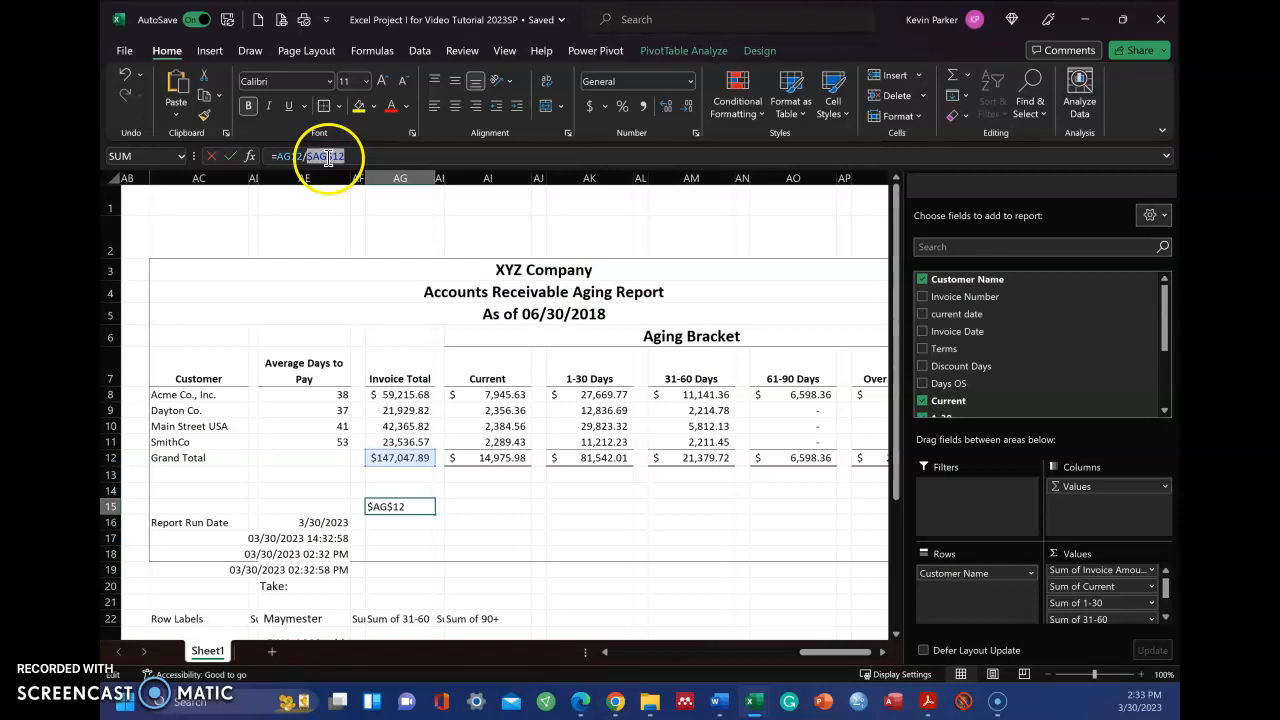
pyautogui.press('Return')
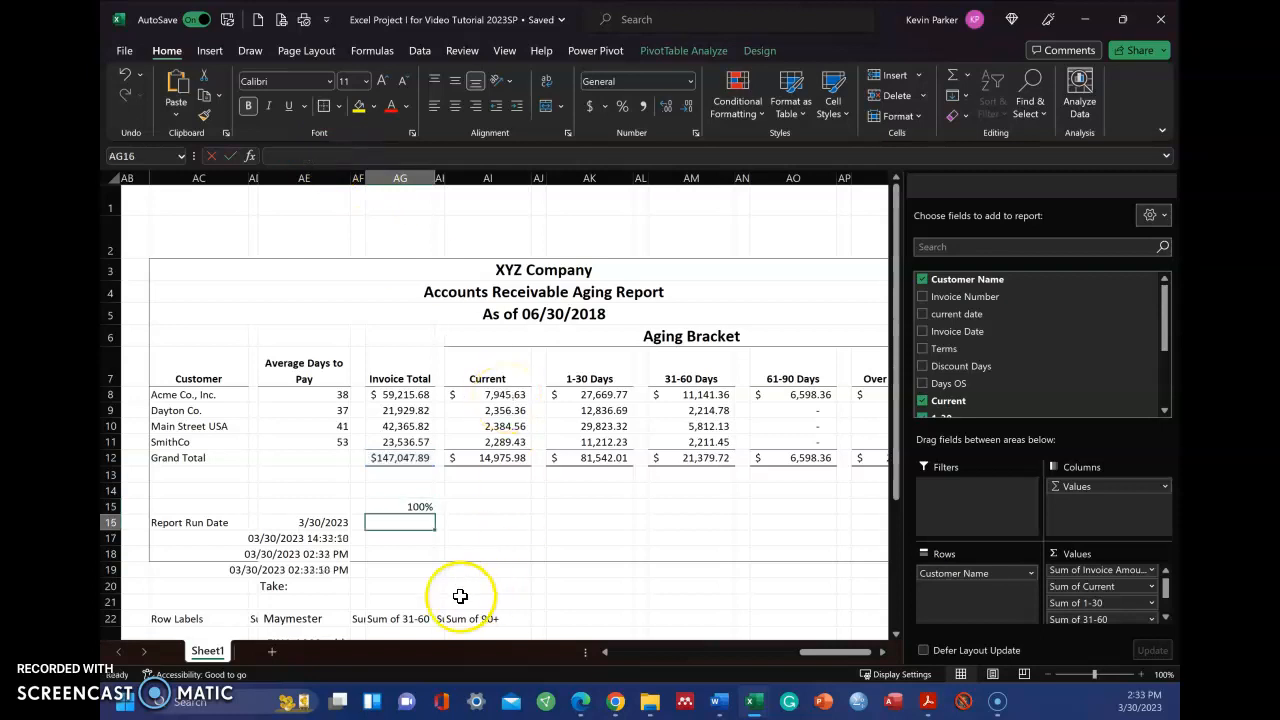
# Copy the percentage formula from AG15 into AI15, AK15, AM15, AO15 and AQ15 under the aging bracket columns
pyautogui.click(404, 507)
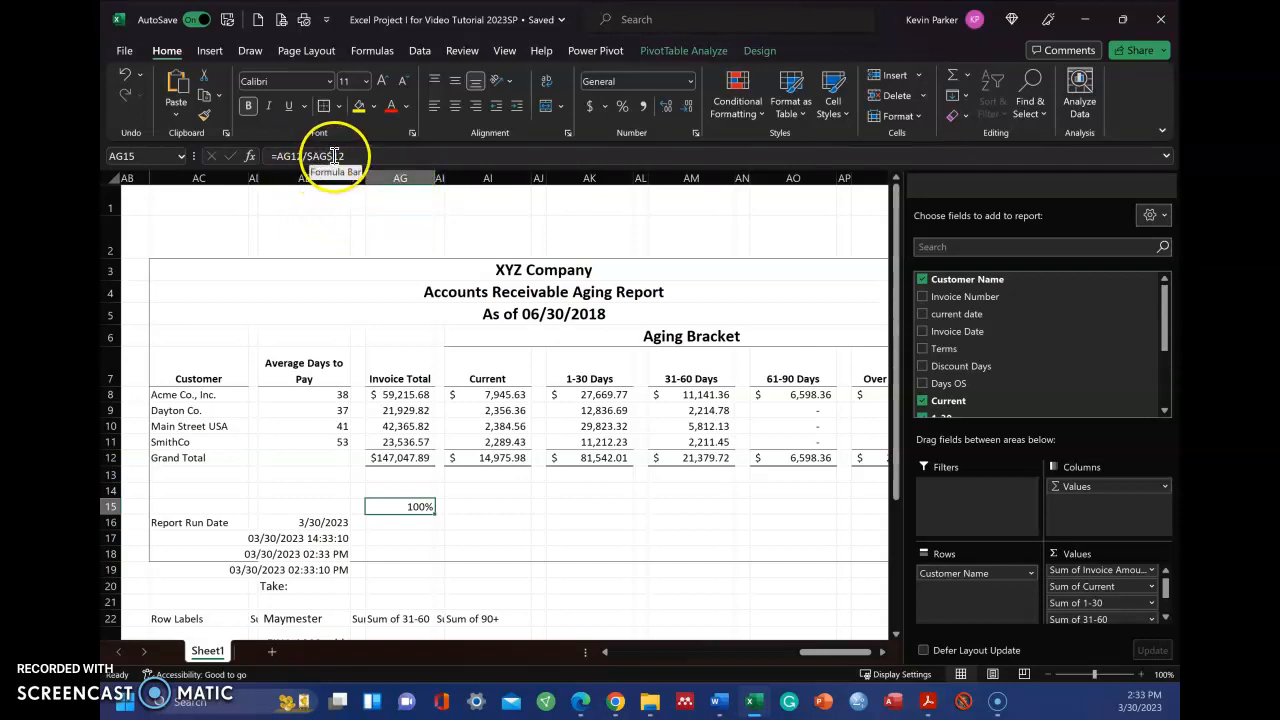
pyautogui.click(487, 508)
pyautogui.click(431, 508)
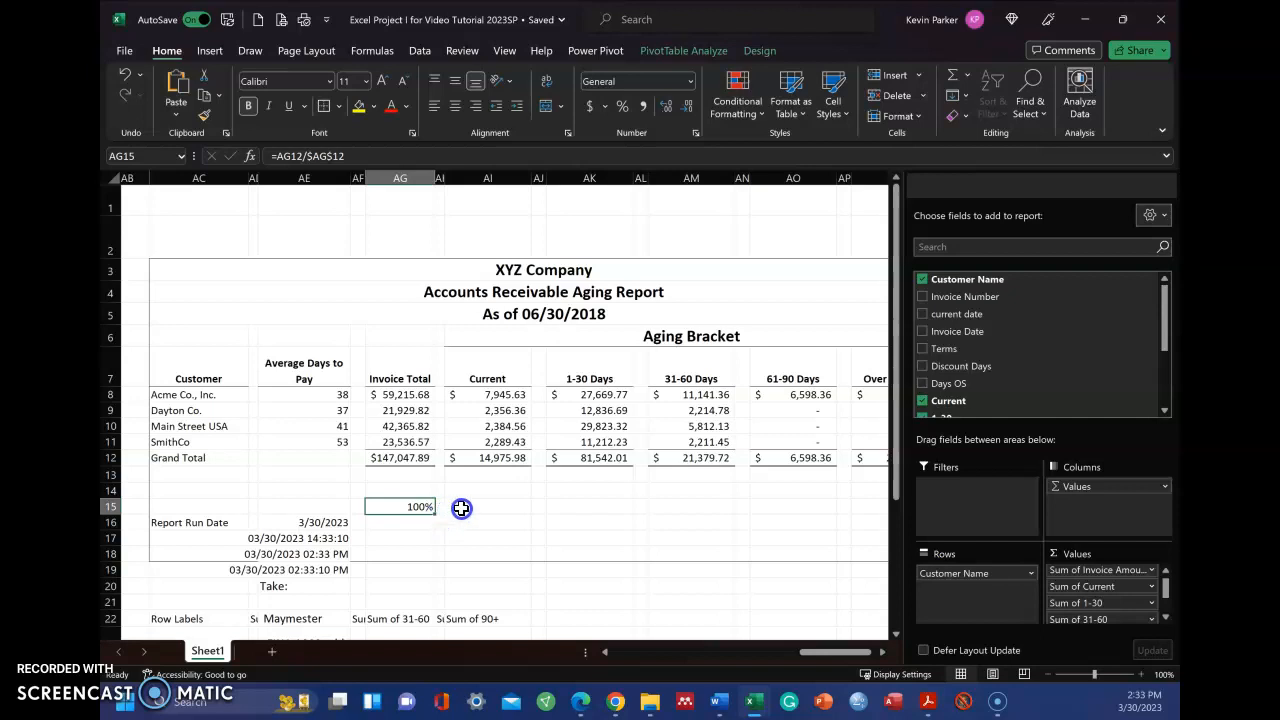
pyautogui.hotkey('ctrl', 'c')
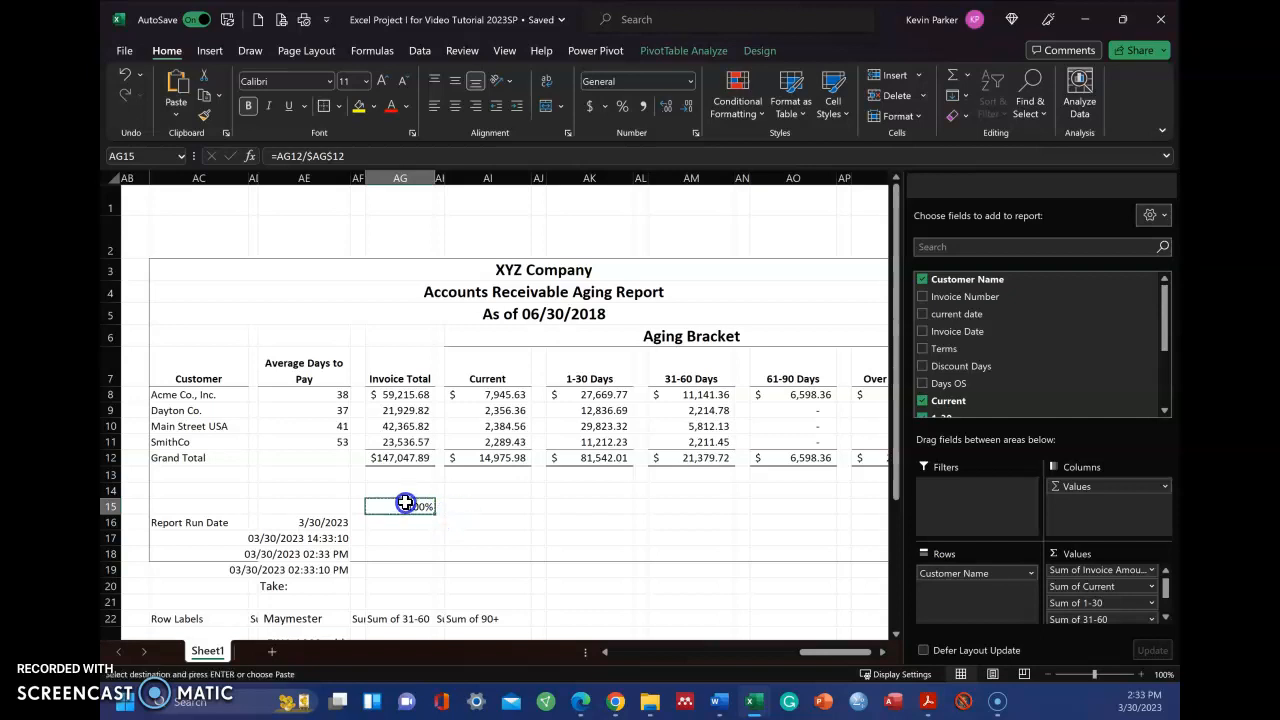
pyautogui.click(468, 511)
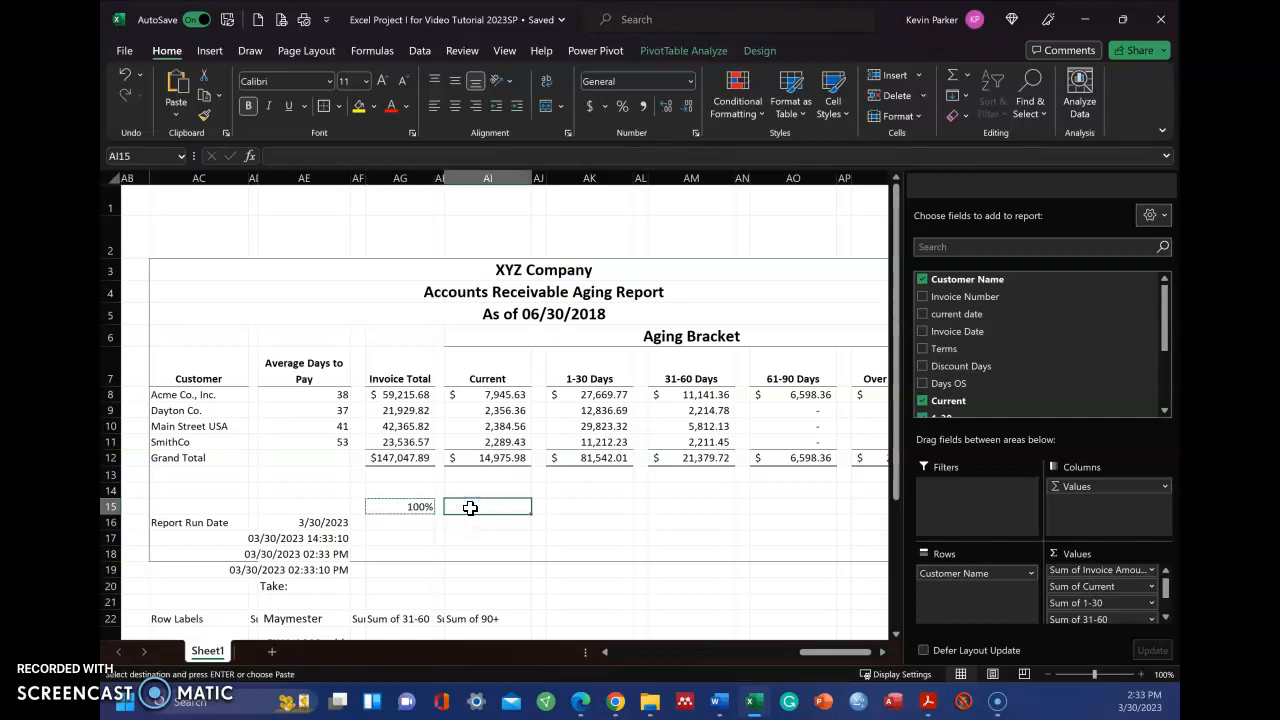
pyautogui.click(589, 510)
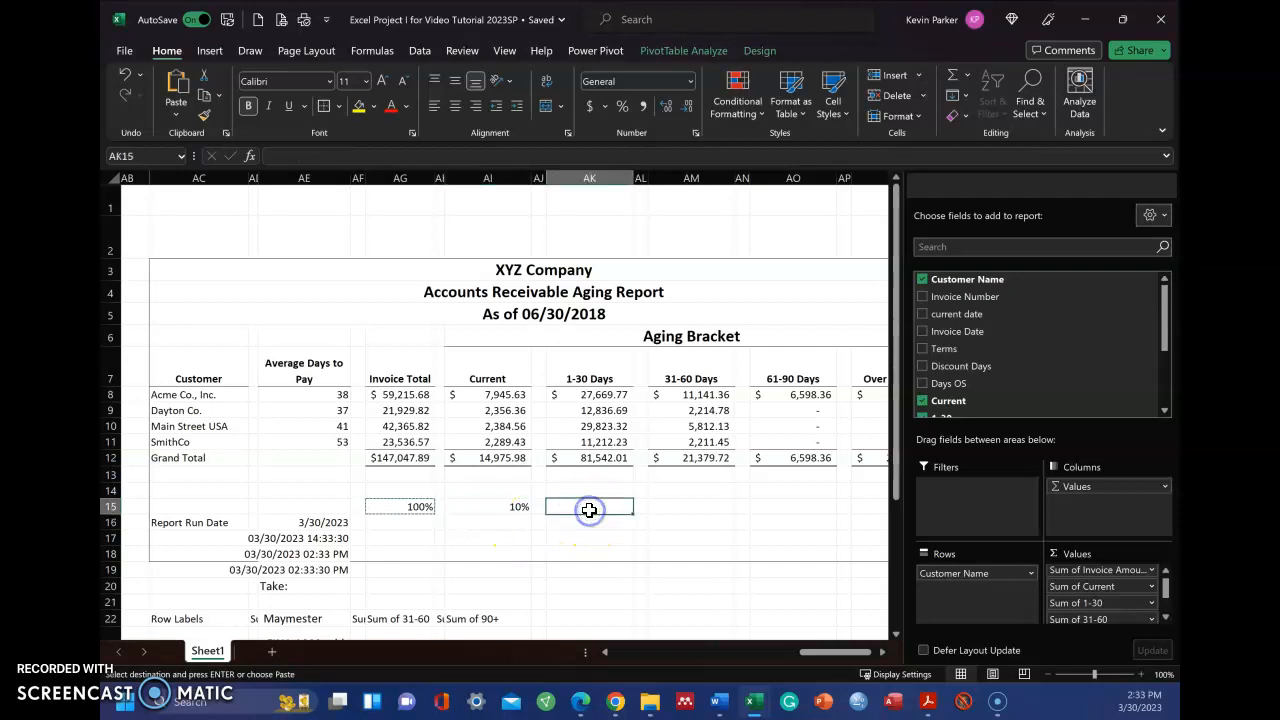
pyautogui.hotkey('ctrl', 'v')
pyautogui.click(677, 508)
pyautogui.hotkey('ctrl', 'v')
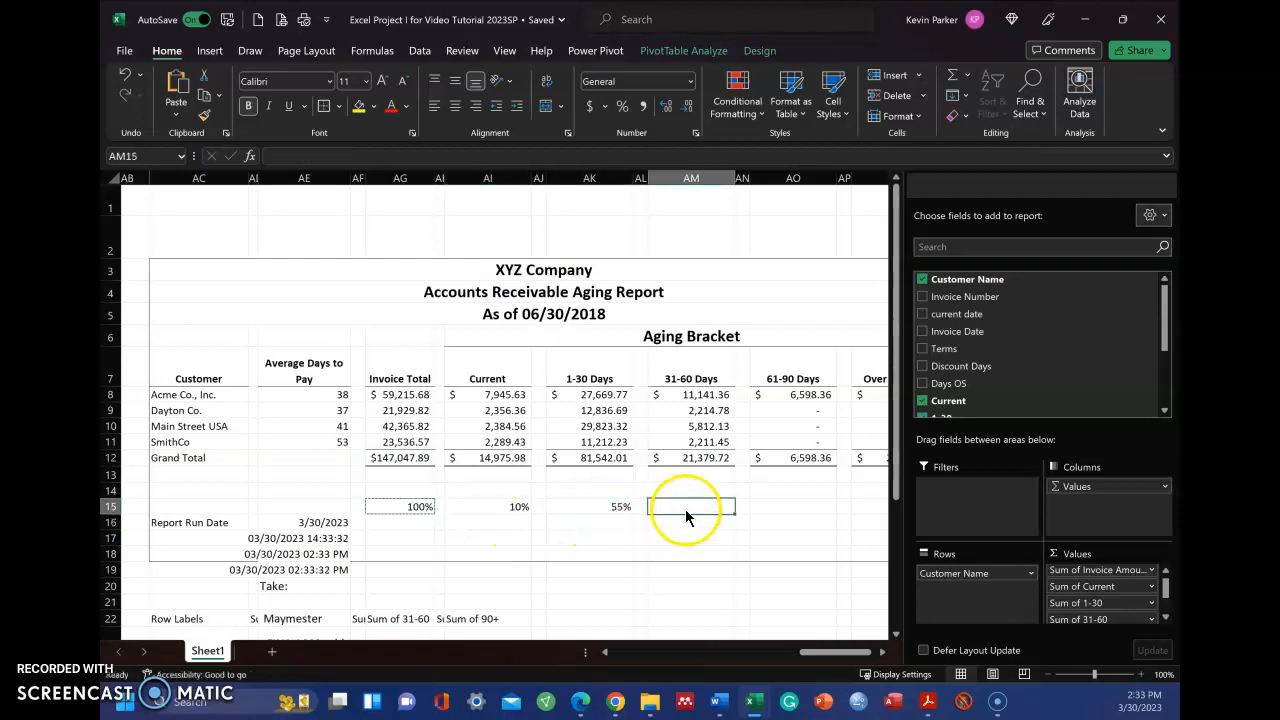
pyautogui.click(790, 509)
pyautogui.hotkey('ctrl', 'v')
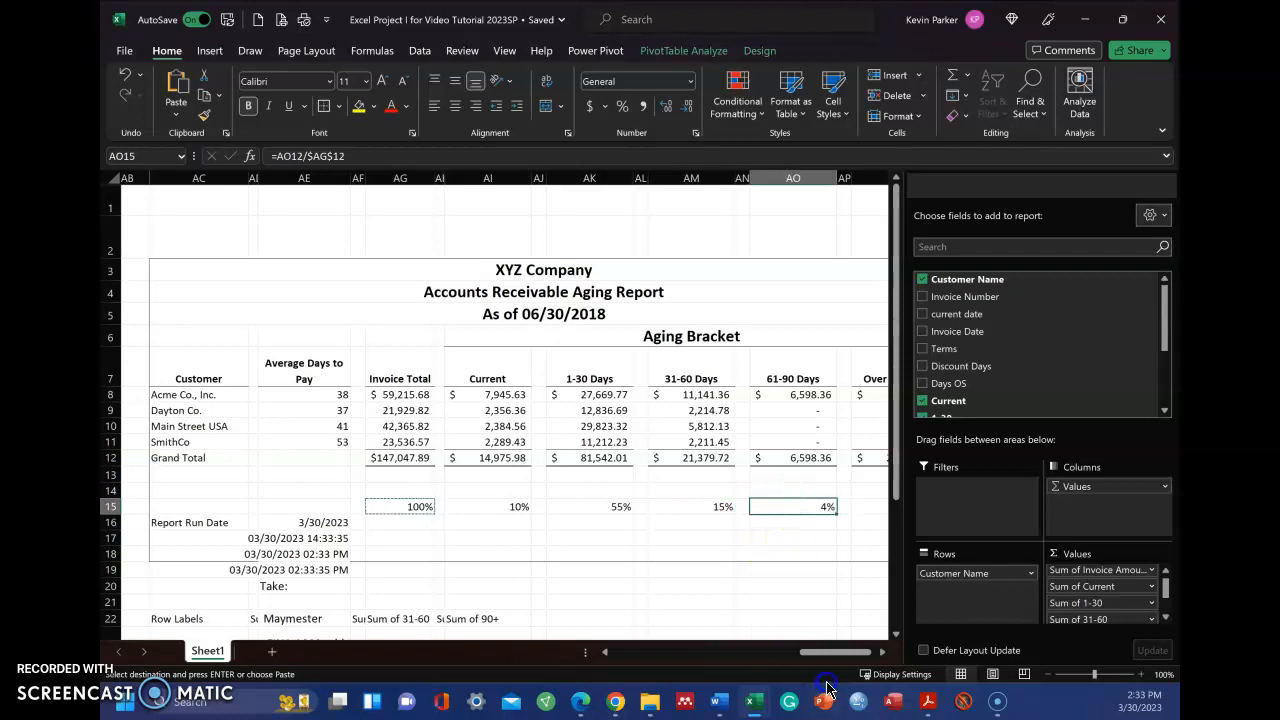
pyautogui.moveTo(843, 660); pyautogui.dragTo(880, 651)
pyautogui.click(848, 509)
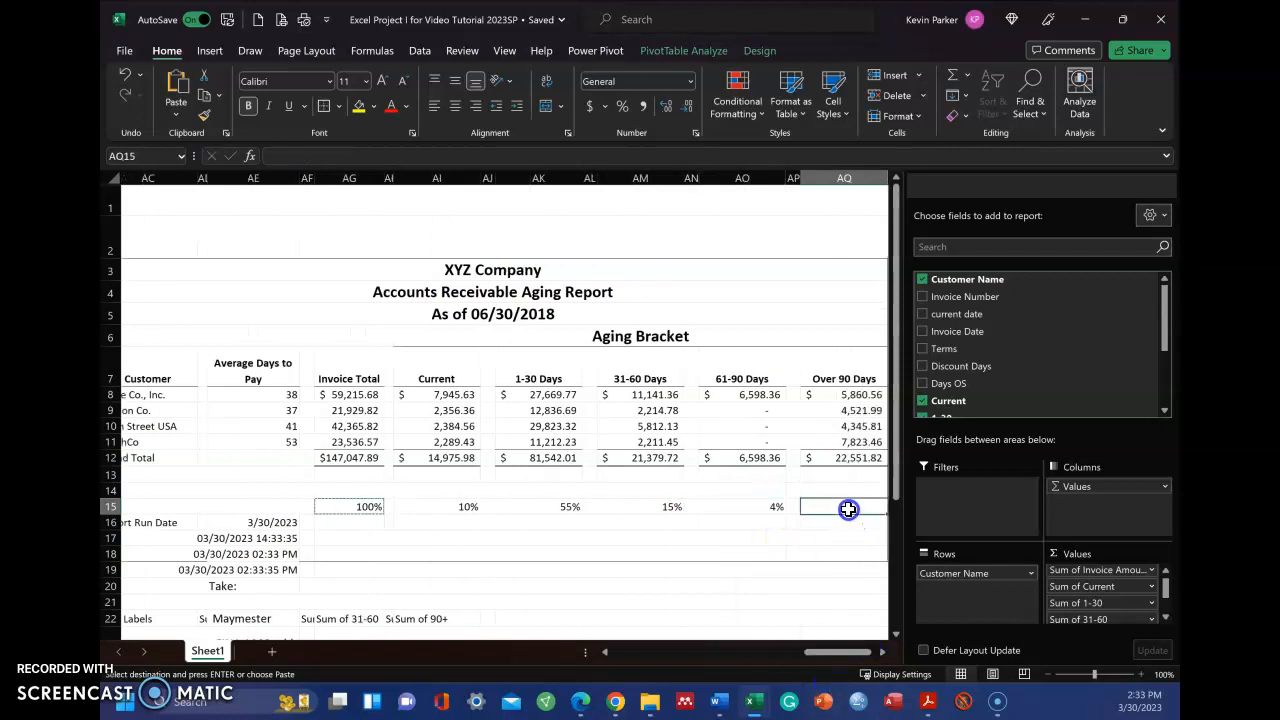
pyautogui.hotkey('ctrl', 'v')
# Examine the row 15 percentage formulas under the aging columns, comparing their numerators with the fixed $AG$12 divisor
pyautogui.moveTo(836, 652); pyautogui.dragTo(850, 660)
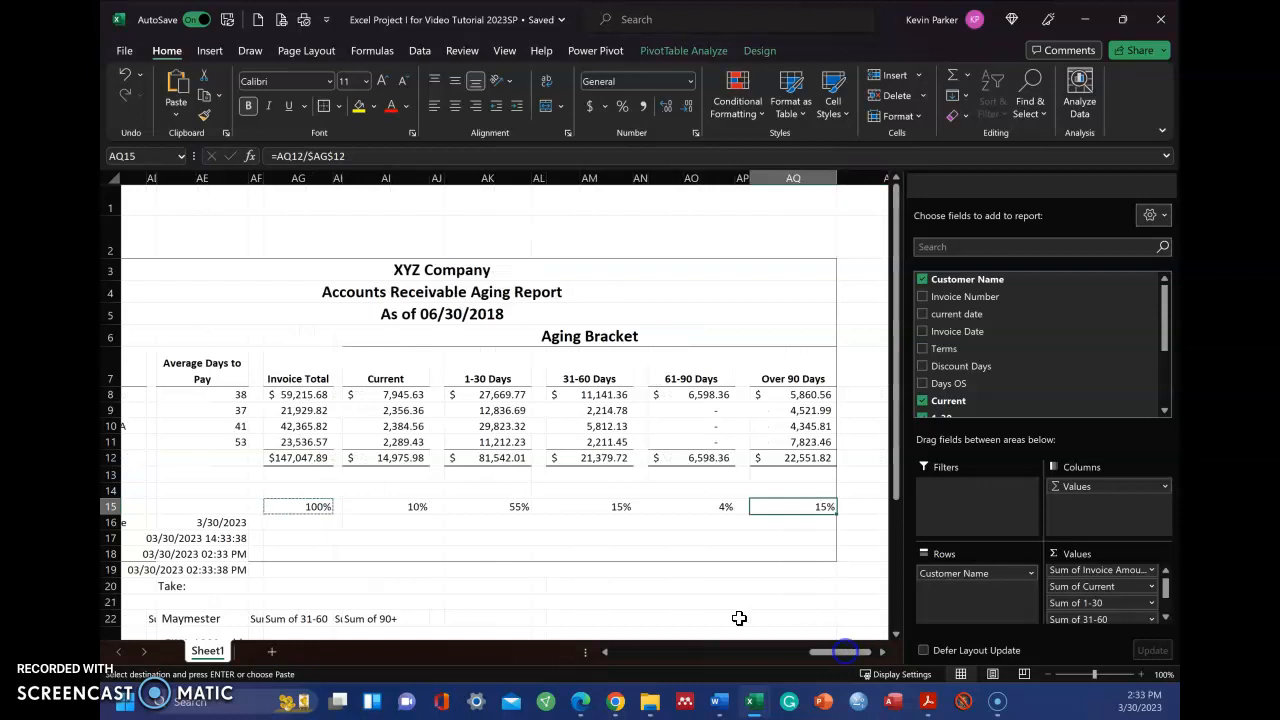
pyautogui.click(412, 505)
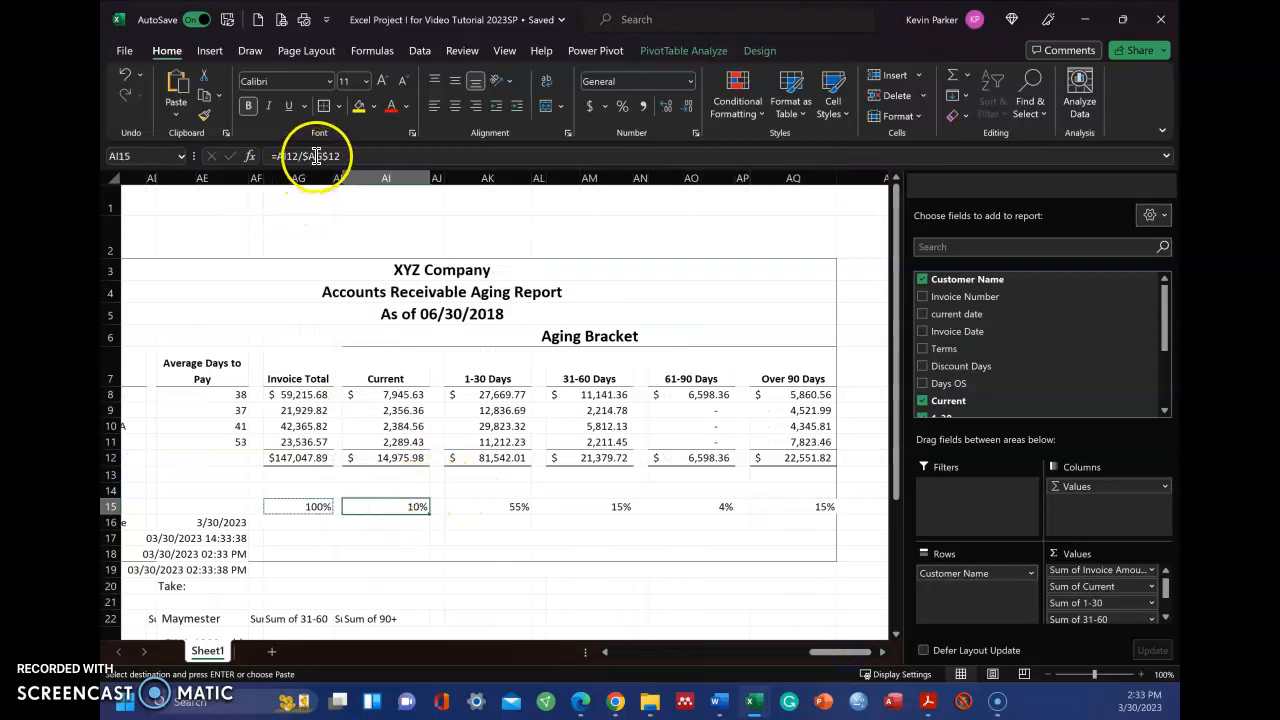
pyautogui.click(497, 505)
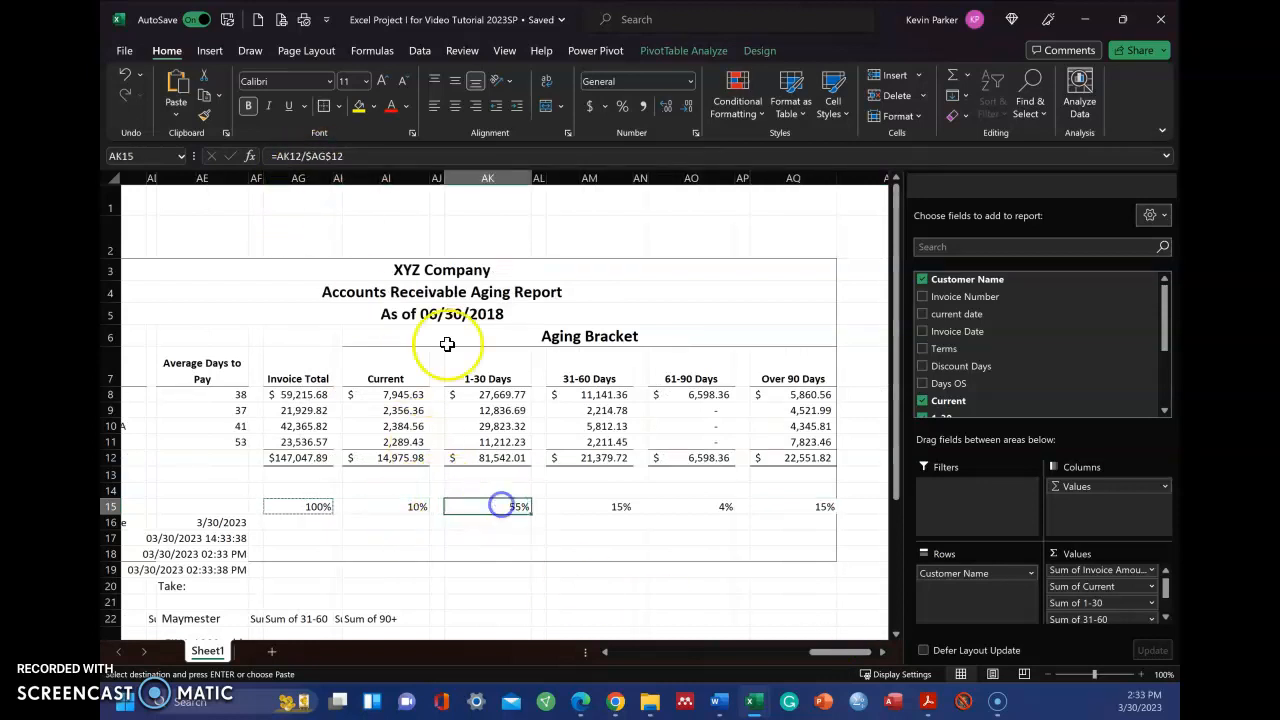
pyautogui.click(597, 508)
pyautogui.click(712, 508)
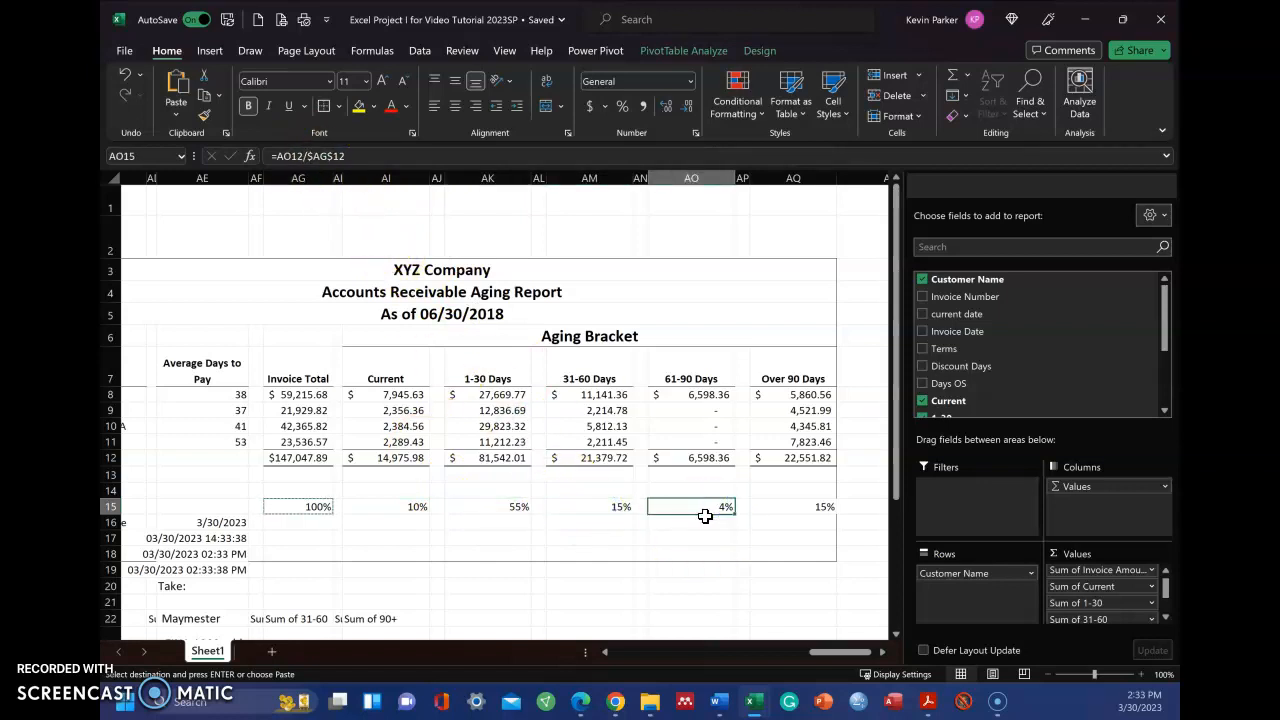
pyautogui.click(660, 506)
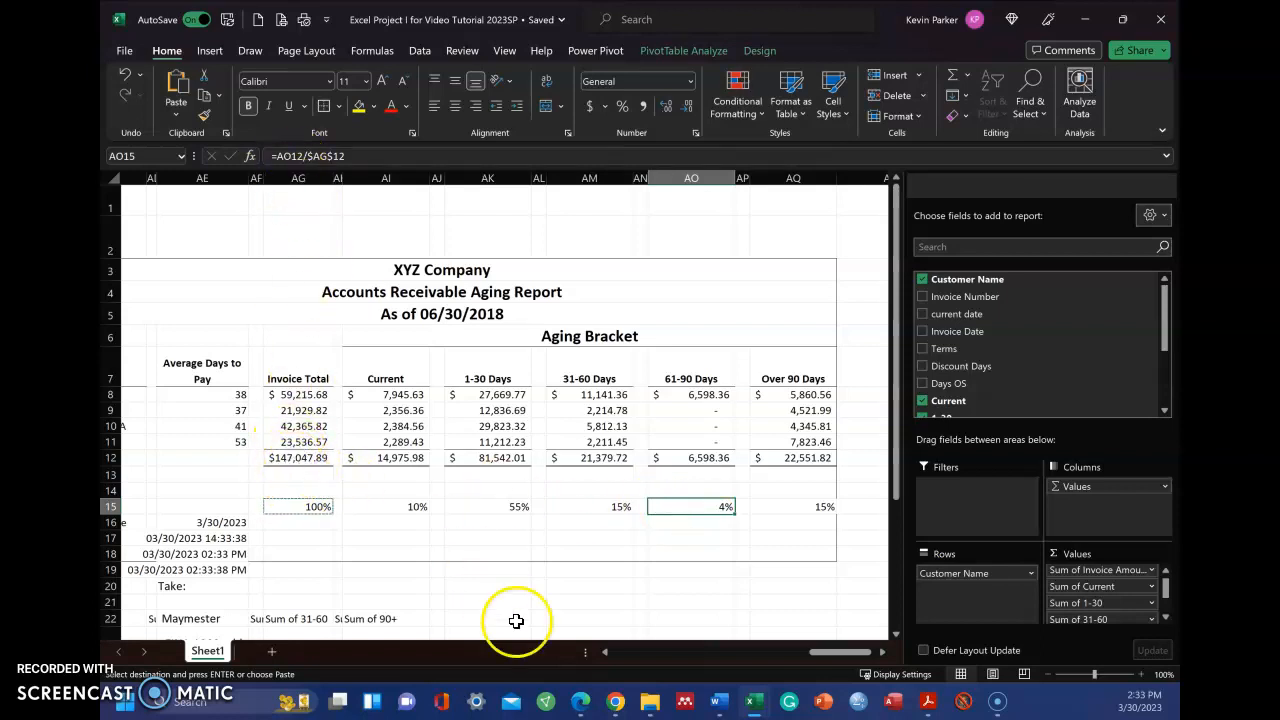
pyautogui.click(307, 508)
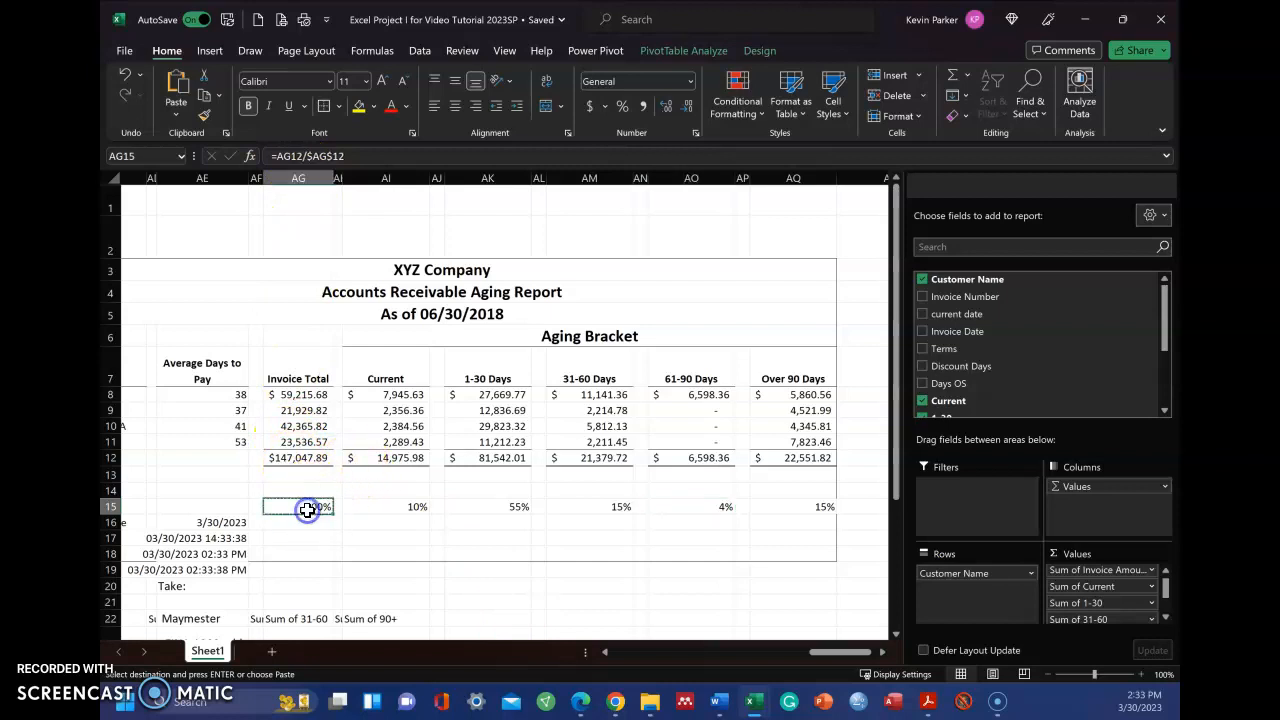
pyautogui.click(300, 458)
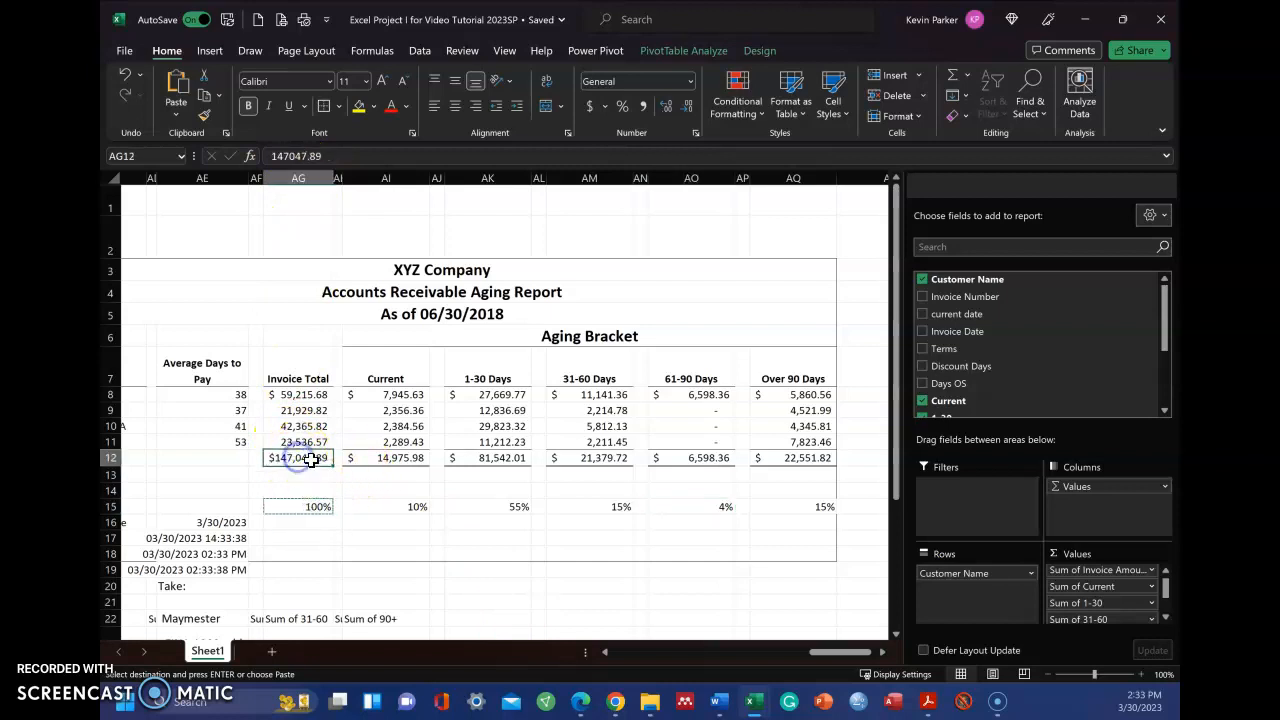
pyautogui.click(415, 507)
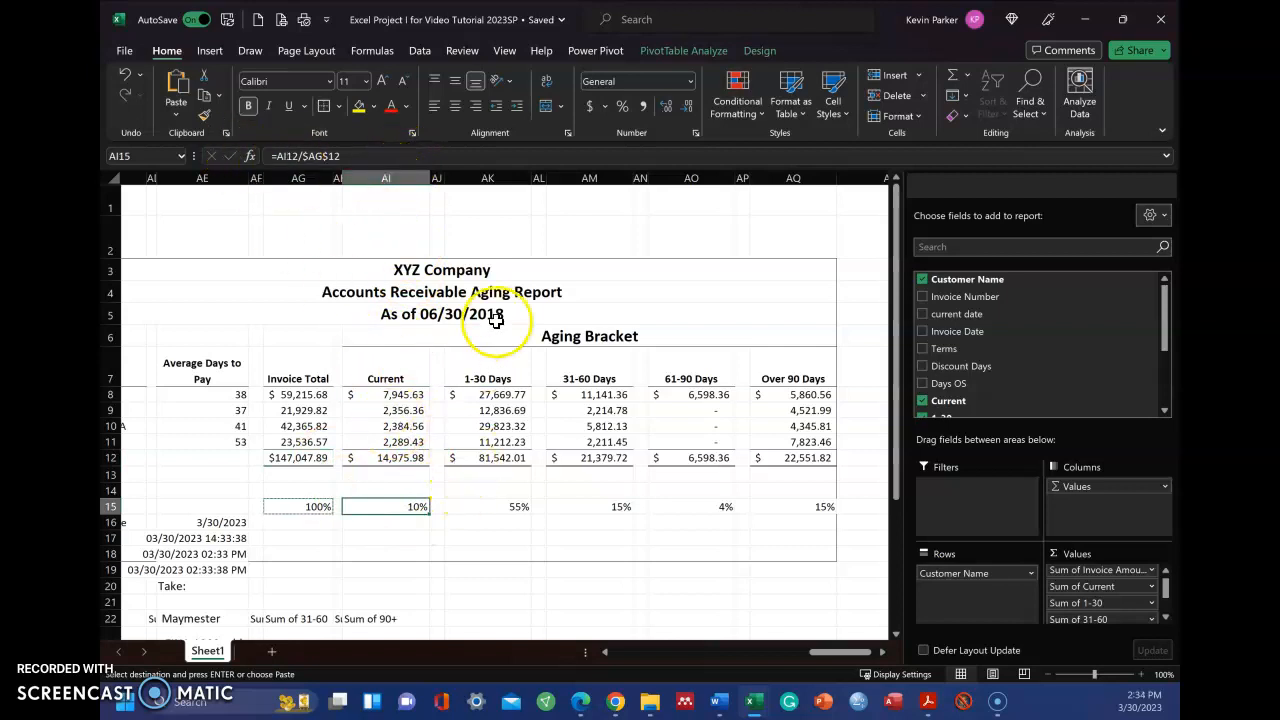
pyautogui.click(511, 507)
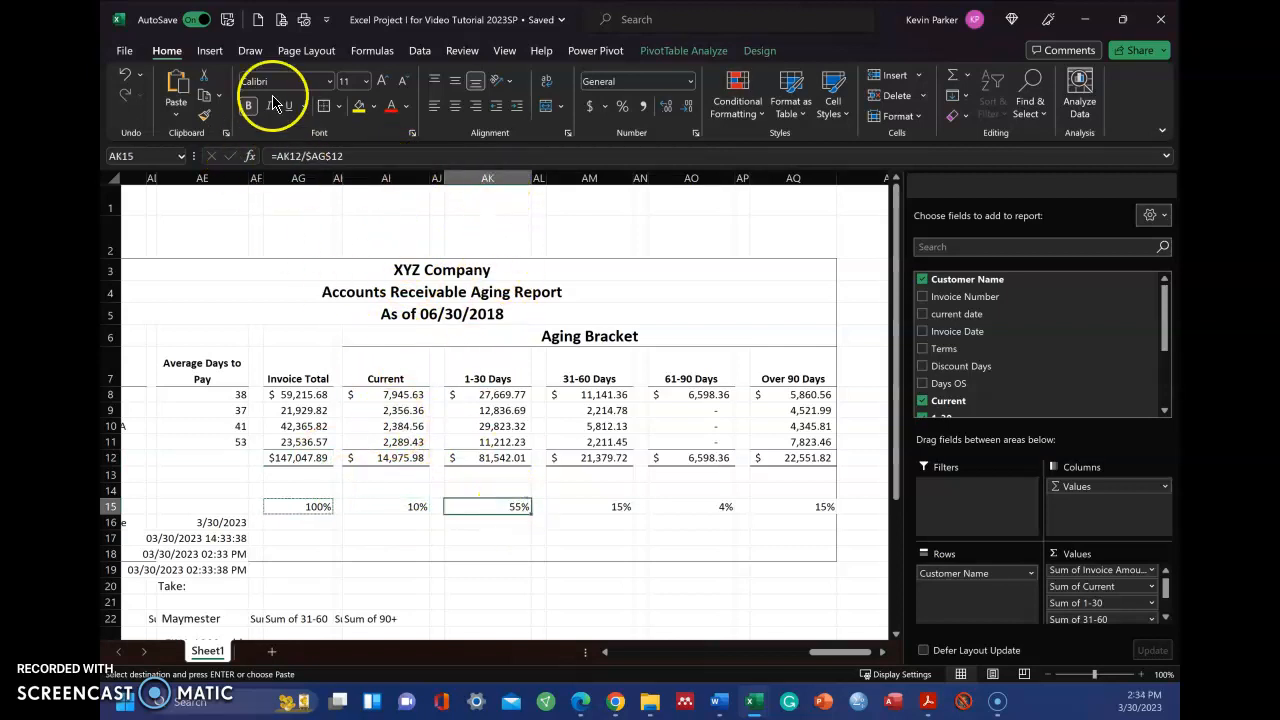
pyautogui.click(605, 507)
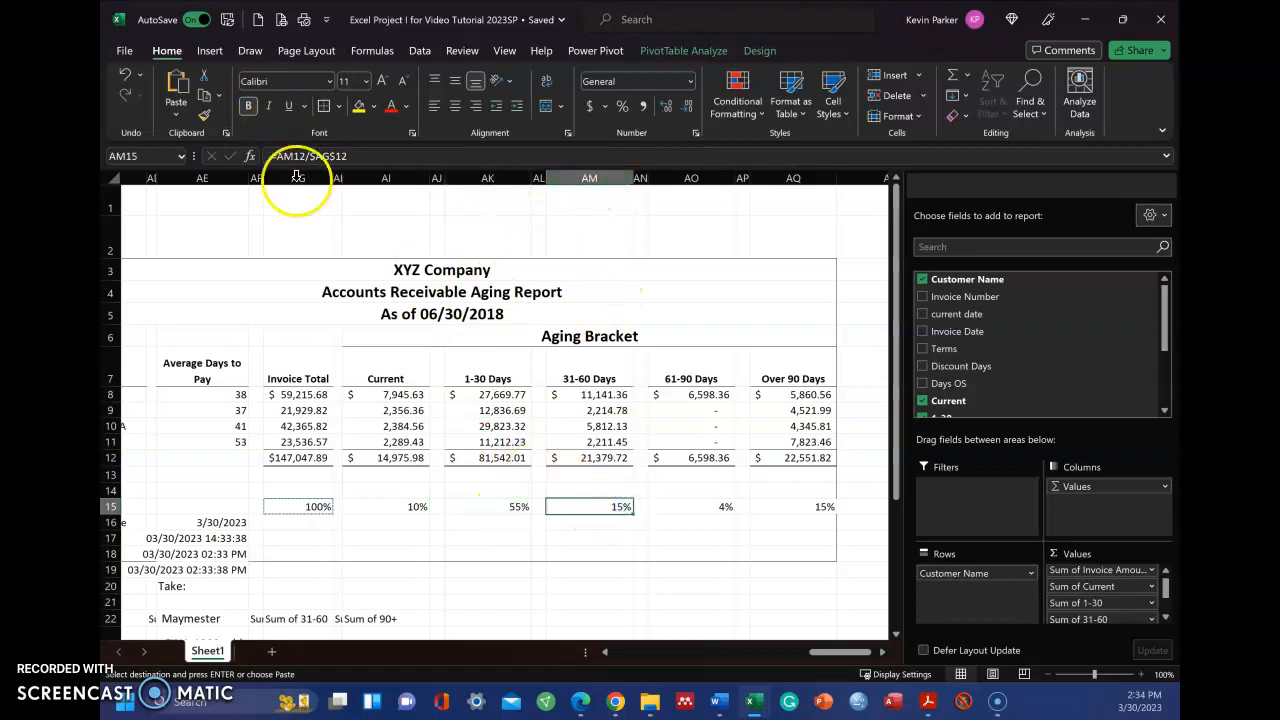
# Inspect the 61-90 Days percentage formula in AO15, including its absolute divisor, and clear the pending copy selection
pyautogui.click(706, 509)
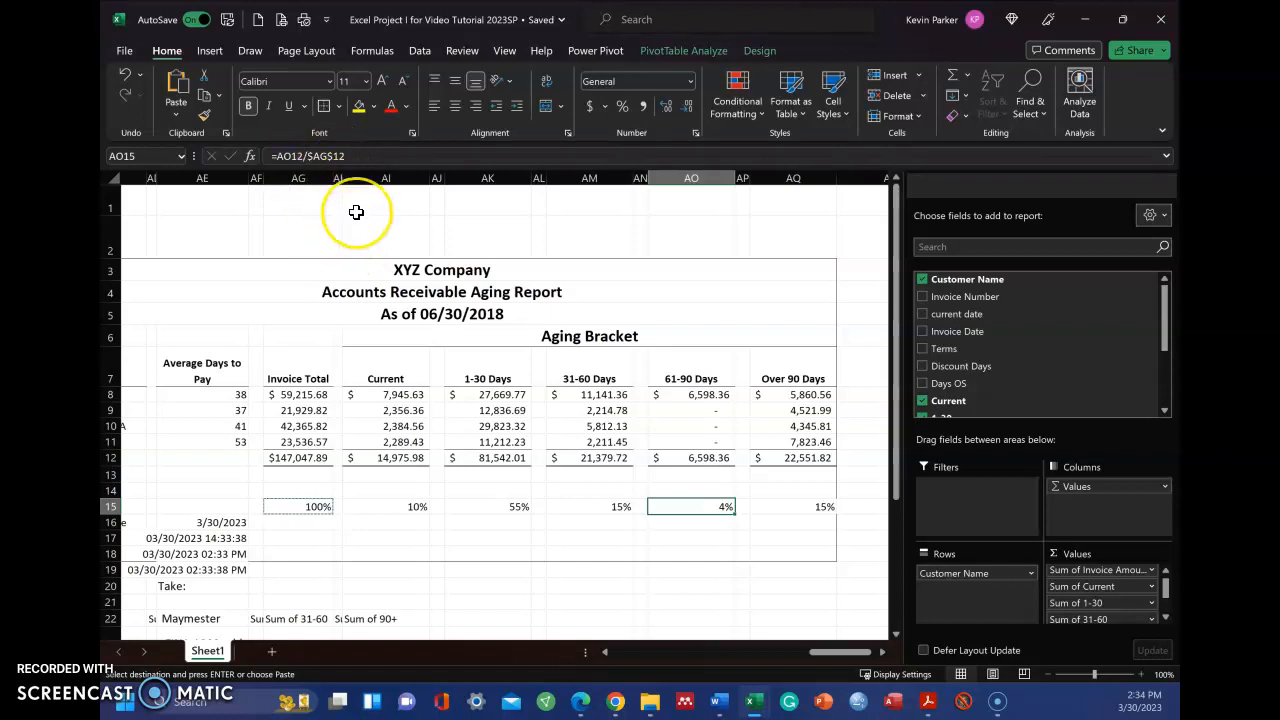
pyautogui.click(331, 157)
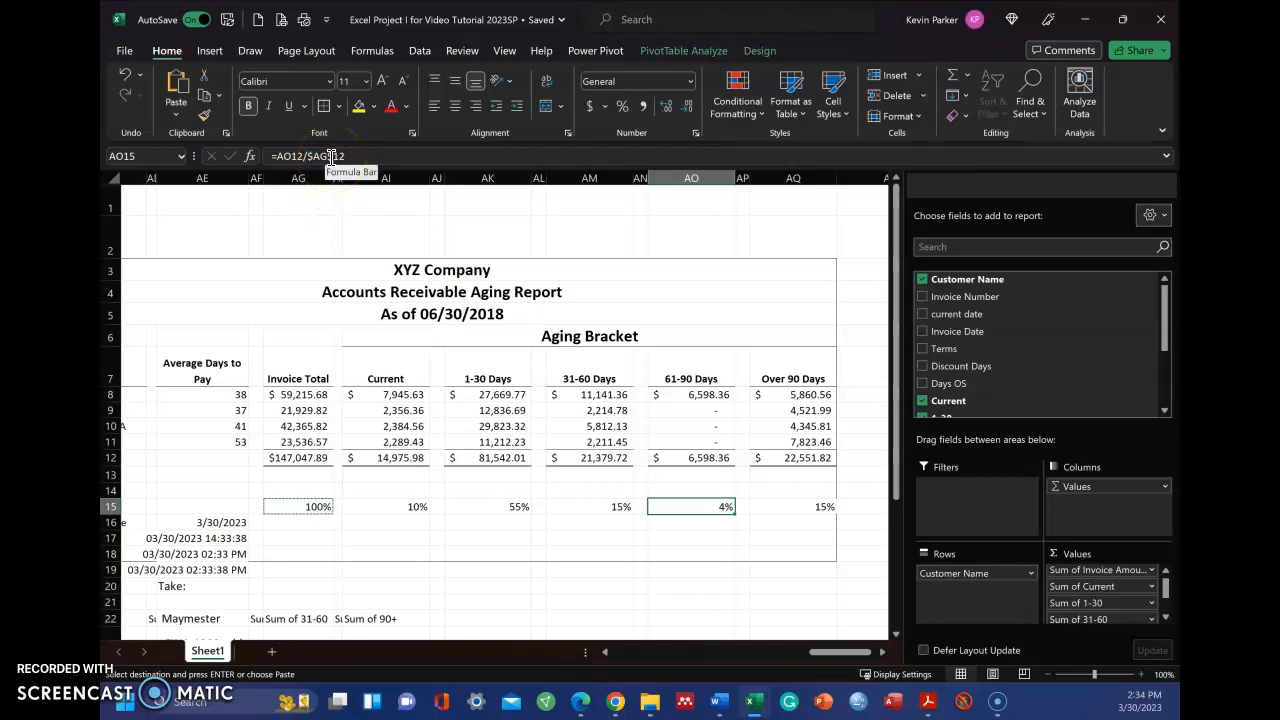
pyautogui.click(326, 212)
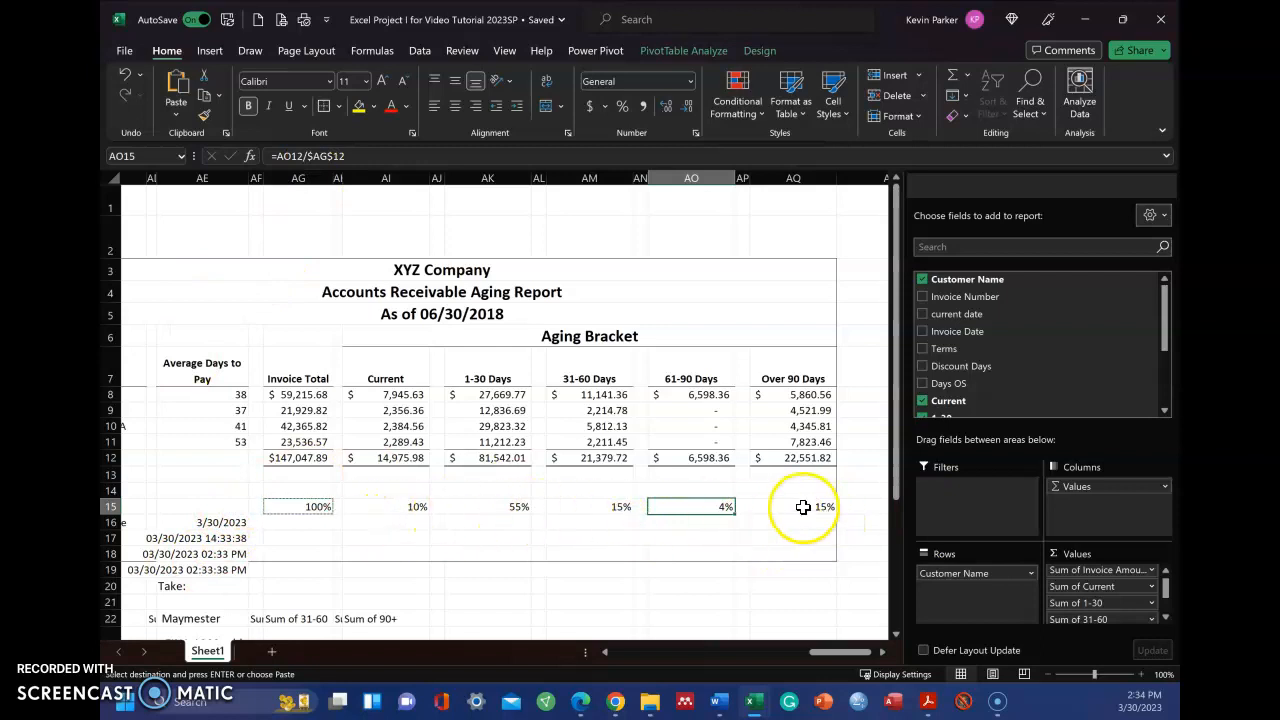
pyautogui.click(555, 538)
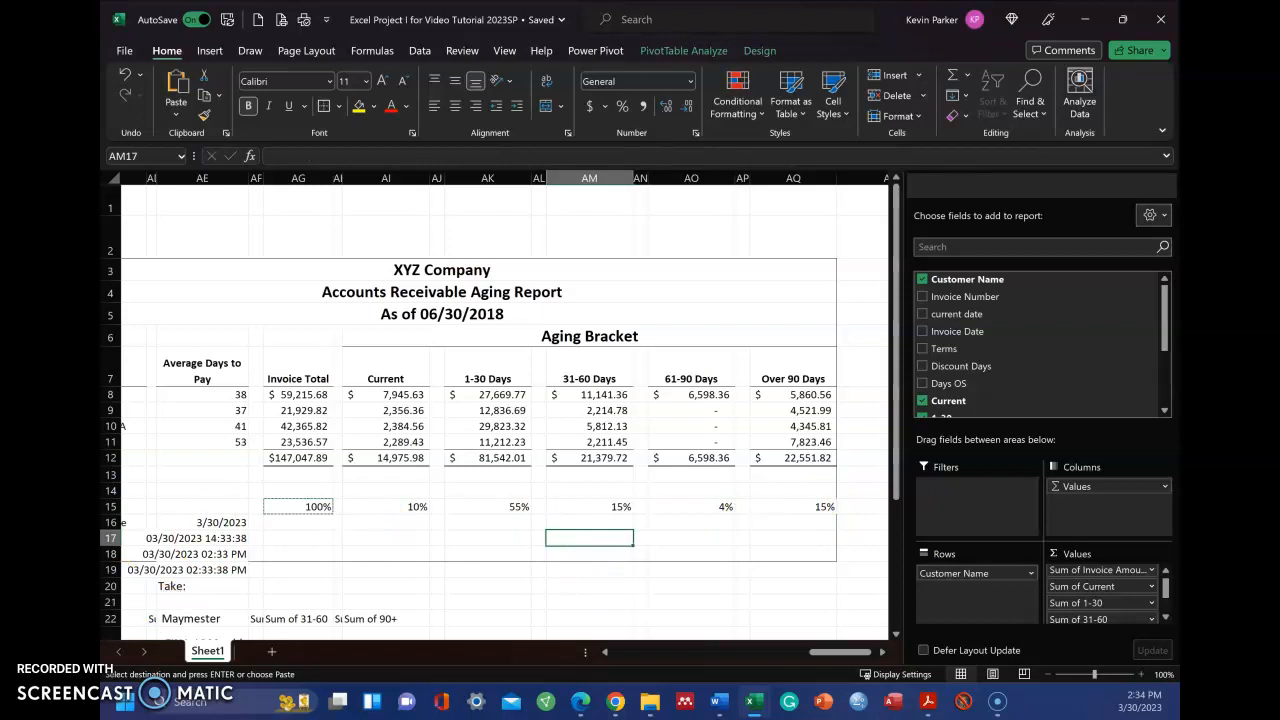
pyautogui.click(427, 552)
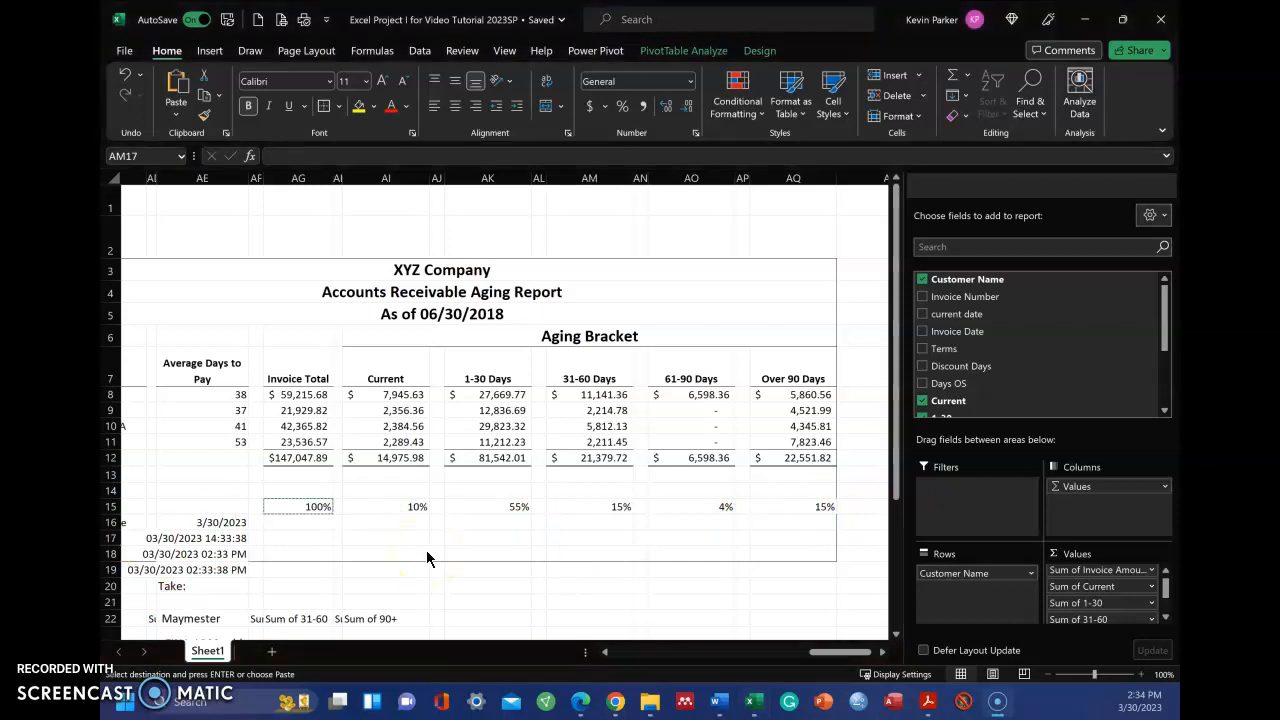
pyautogui.click(432, 554)
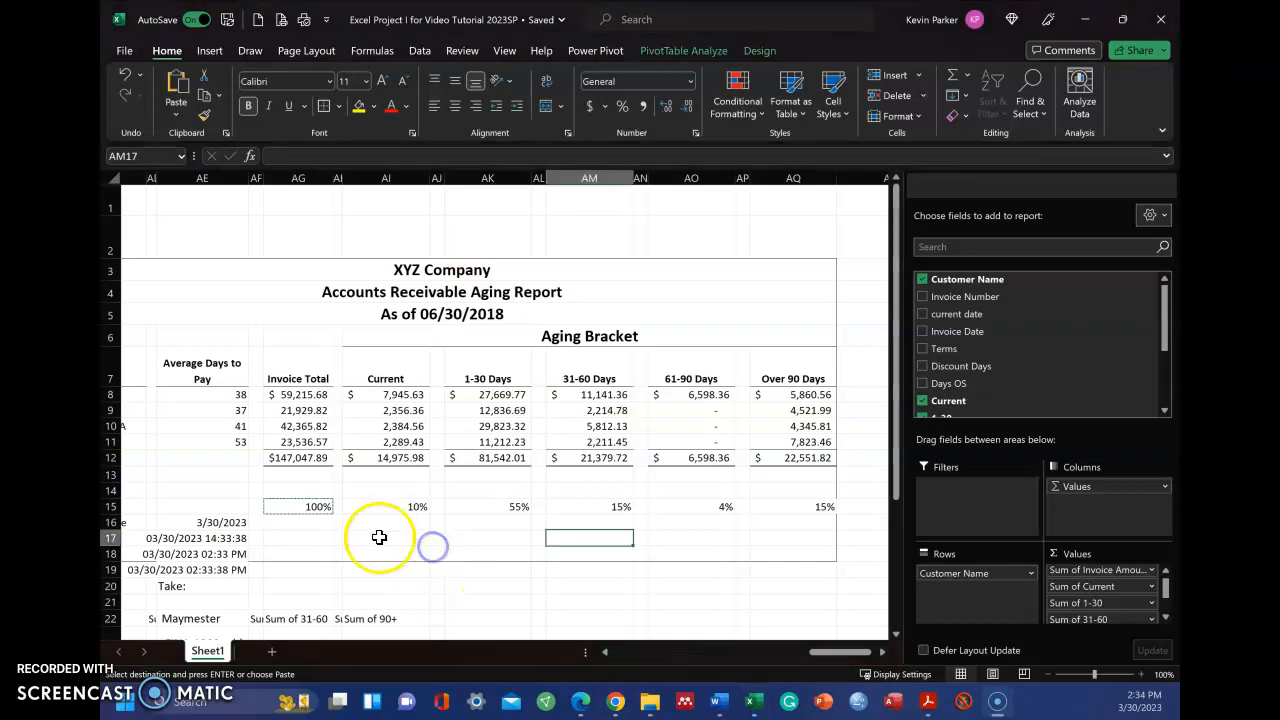
pyautogui.press('Escape')
# Display the sheet's formulas instead of values and review the report's Average Days to Pay, run date and percentage formulas
pyautogui.hotkey('ctrl', '`')
pyautogui.scroll(-1, 430, 500)
pyautogui.scroll(-1, 436, 497)
pyautogui.scroll(2, 436, 497)
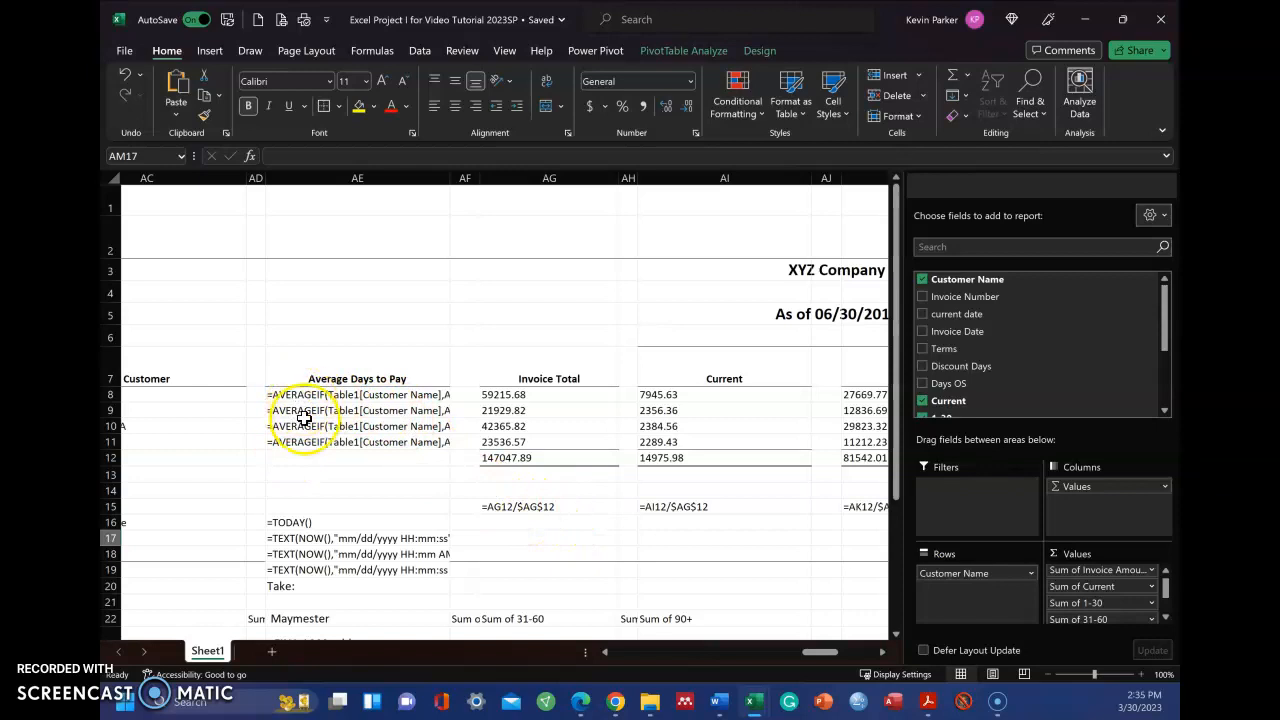
pyautogui.moveTo(806, 654); pyautogui.dragTo(848, 655)
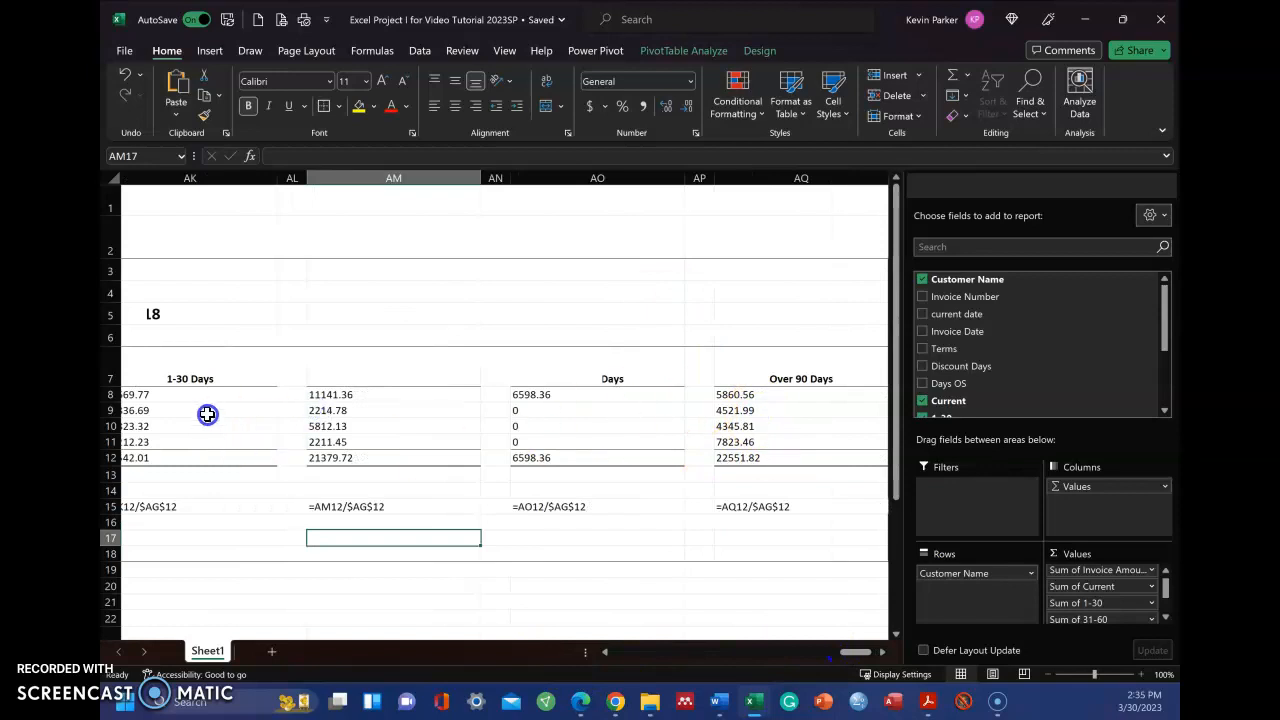
# Review the aging bracket and Days OS formulas in the invoice table, and return to the aging report with values displayed
pyautogui.moveTo(856, 655); pyautogui.dragTo(691, 652)
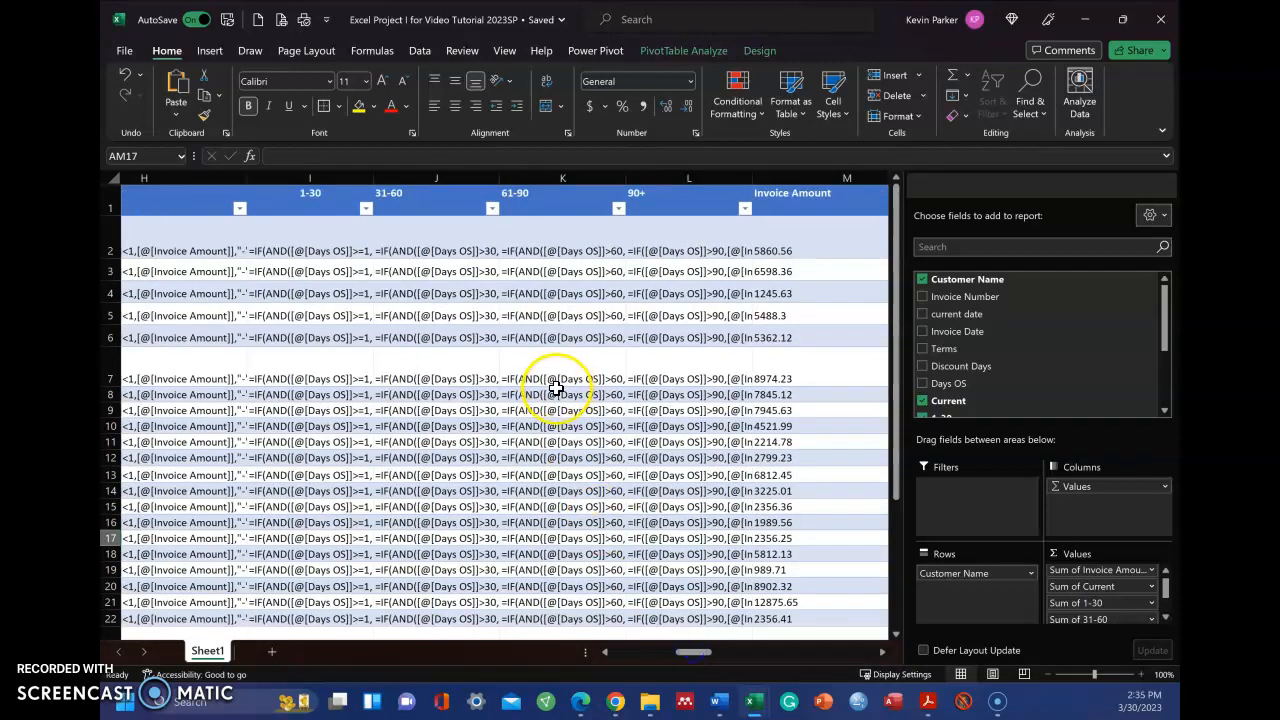
pyautogui.scroll(-1, 556, 388)
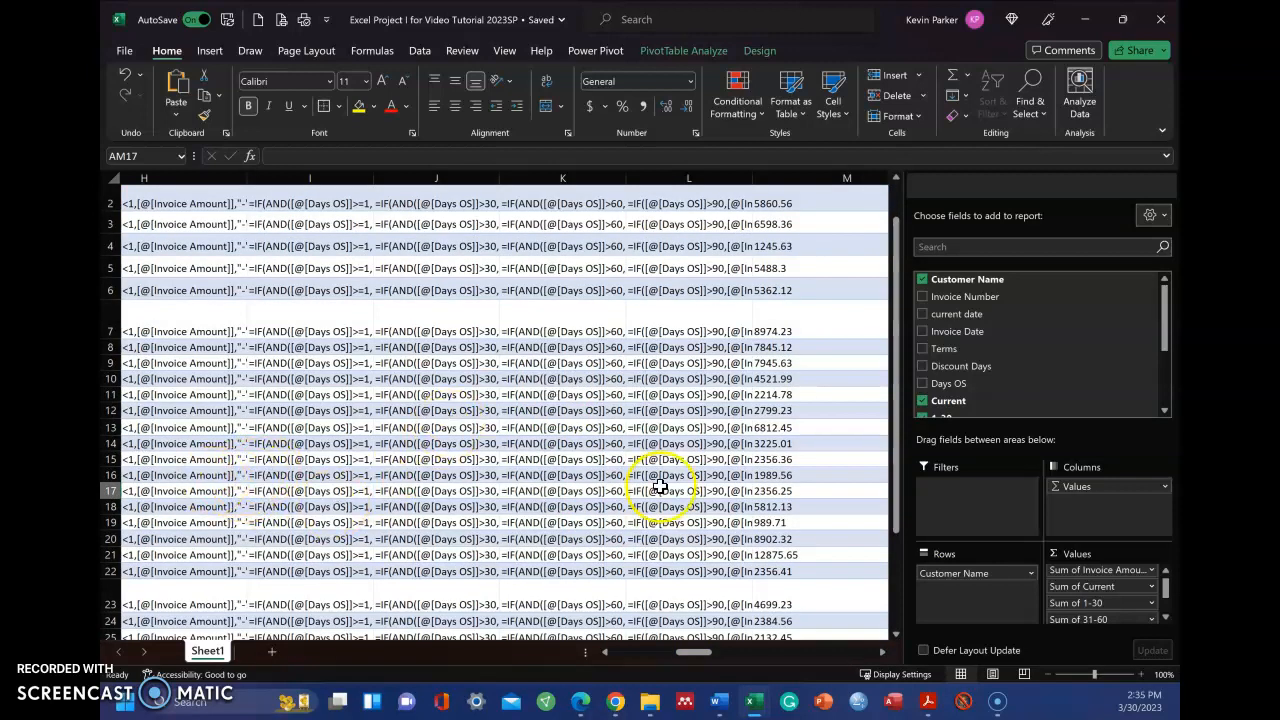
pyautogui.moveTo(697, 655); pyautogui.dragTo(697, 658)
pyautogui.moveTo(650, 660); pyautogui.dragTo(657, 660)
pyautogui.scroll(1, 465, 392)
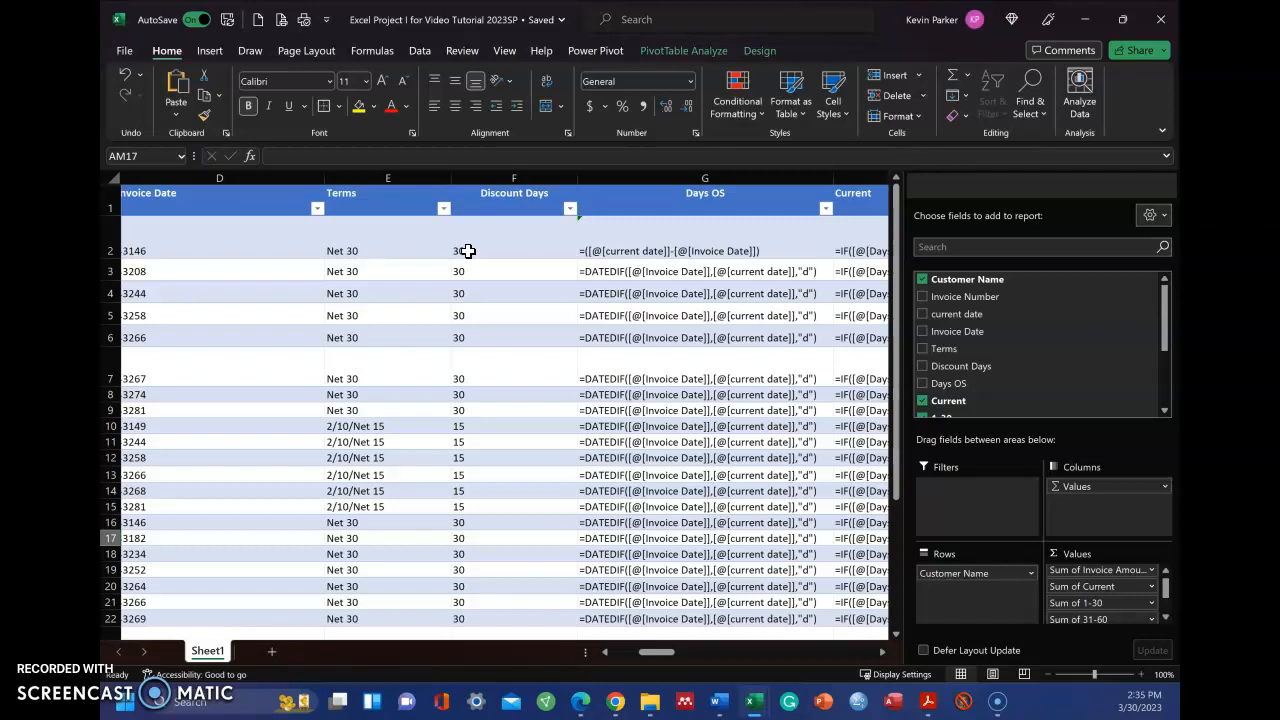
pyautogui.moveTo(657, 651); pyautogui.dragTo(864, 658)
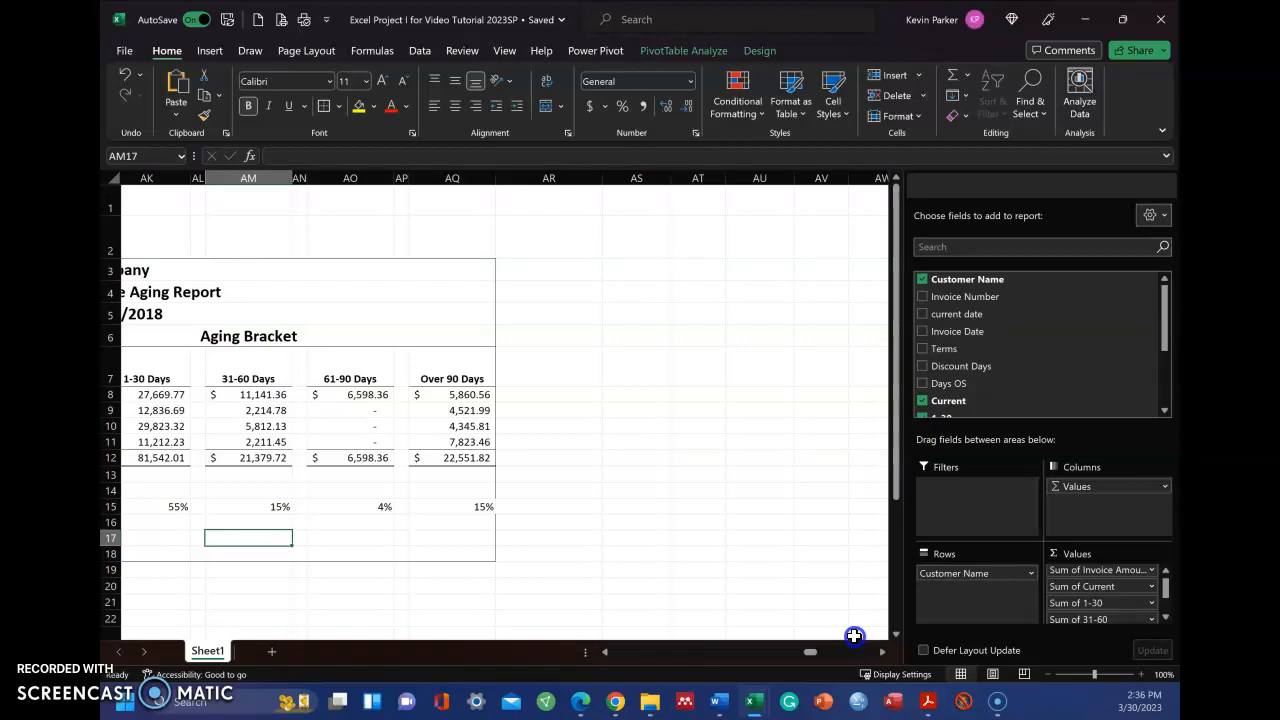
pyautogui.moveTo(820, 657); pyautogui.dragTo(784, 656)
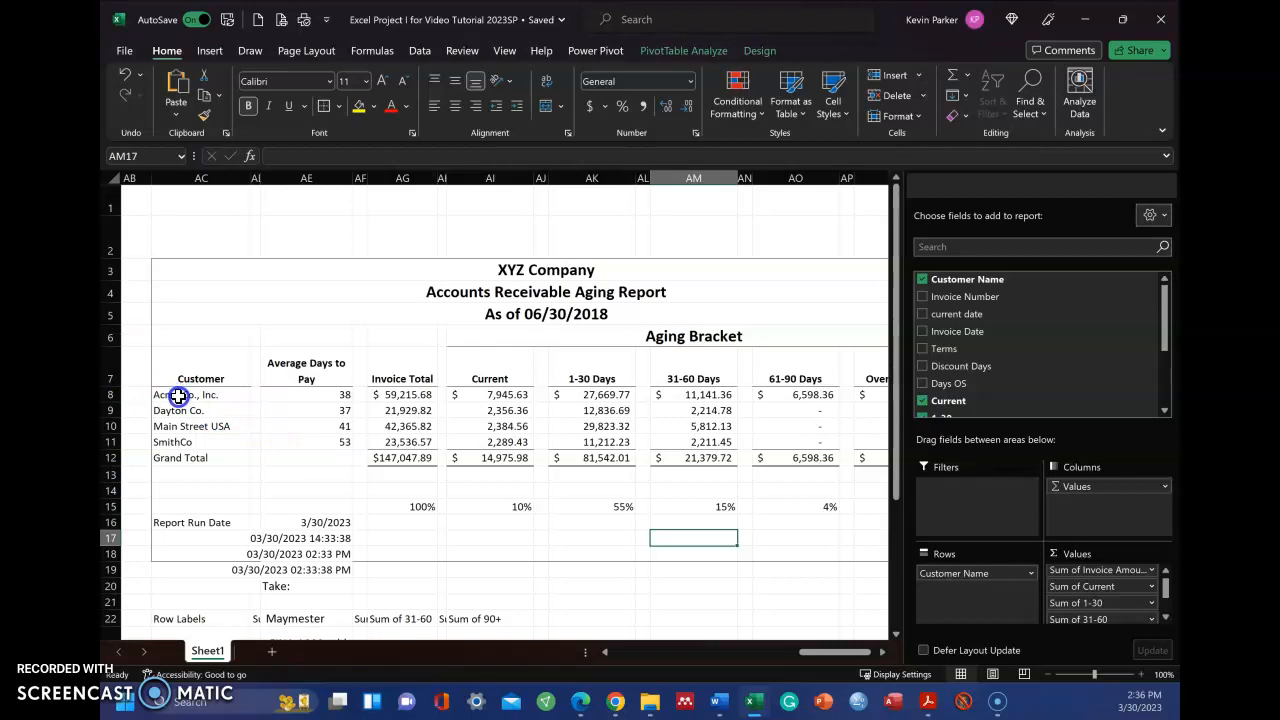
pyautogui.click(178, 396)
pyautogui.write('=')
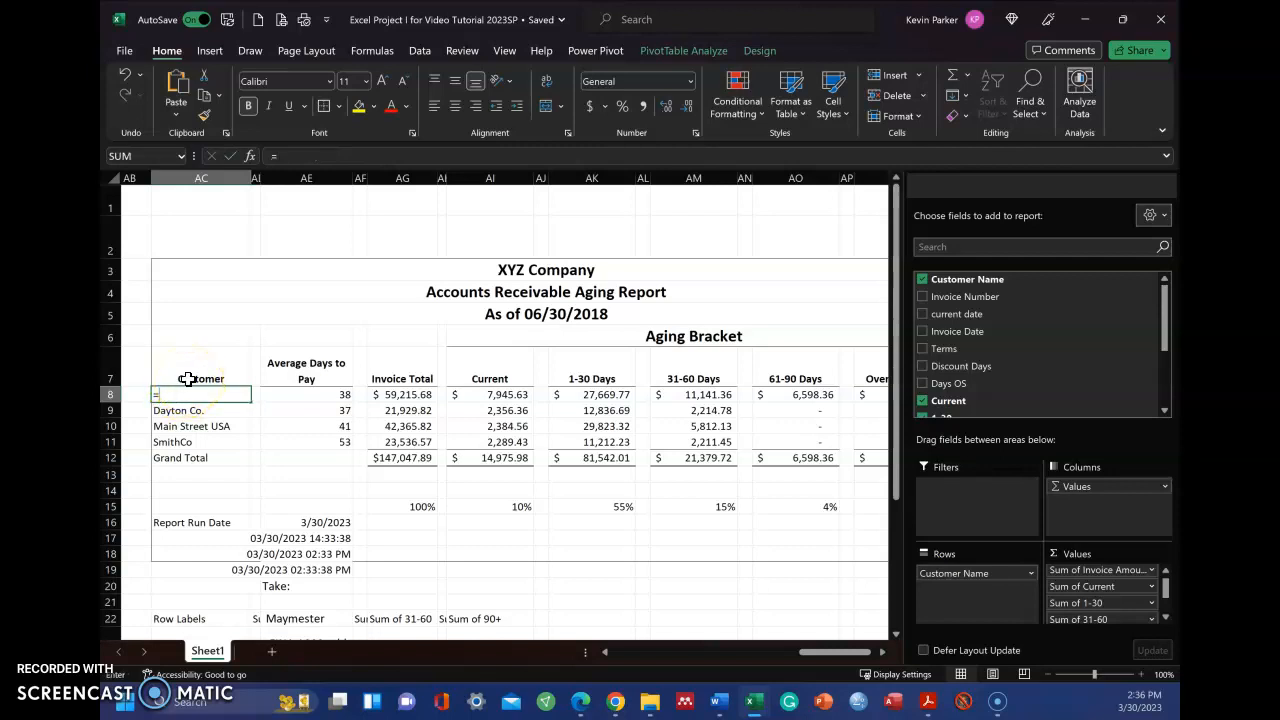
pyautogui.press('Escape')
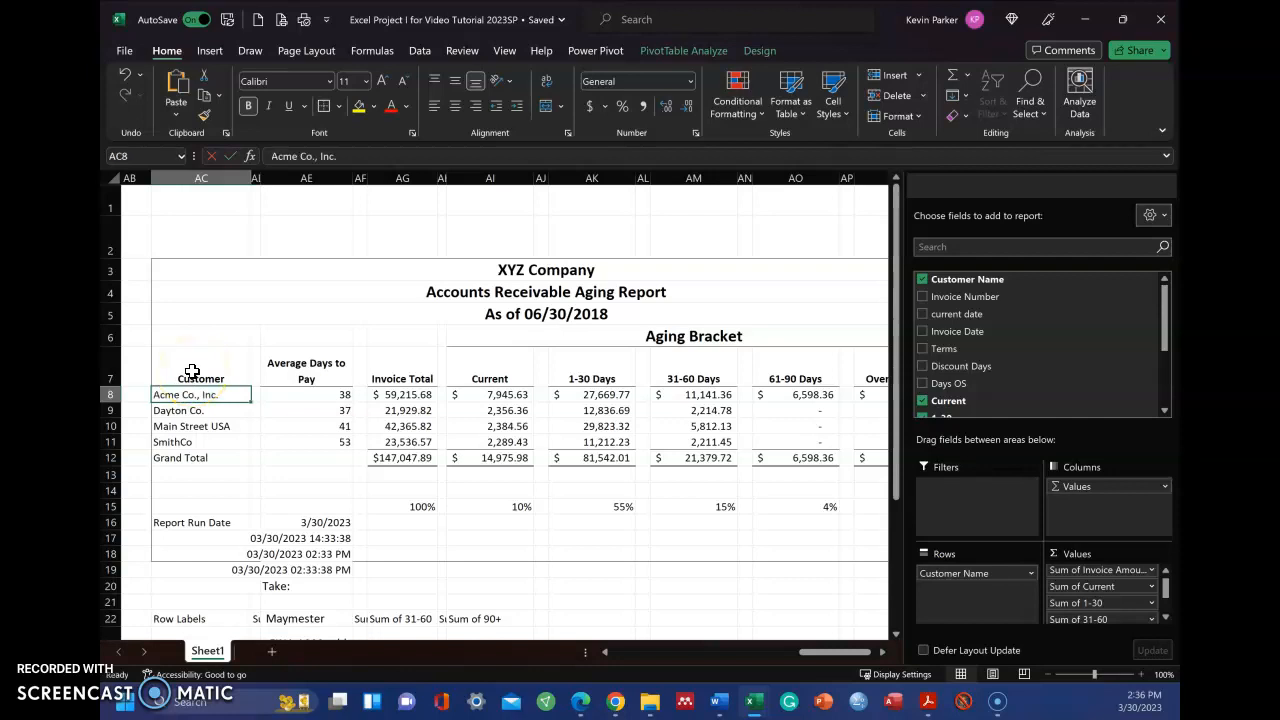